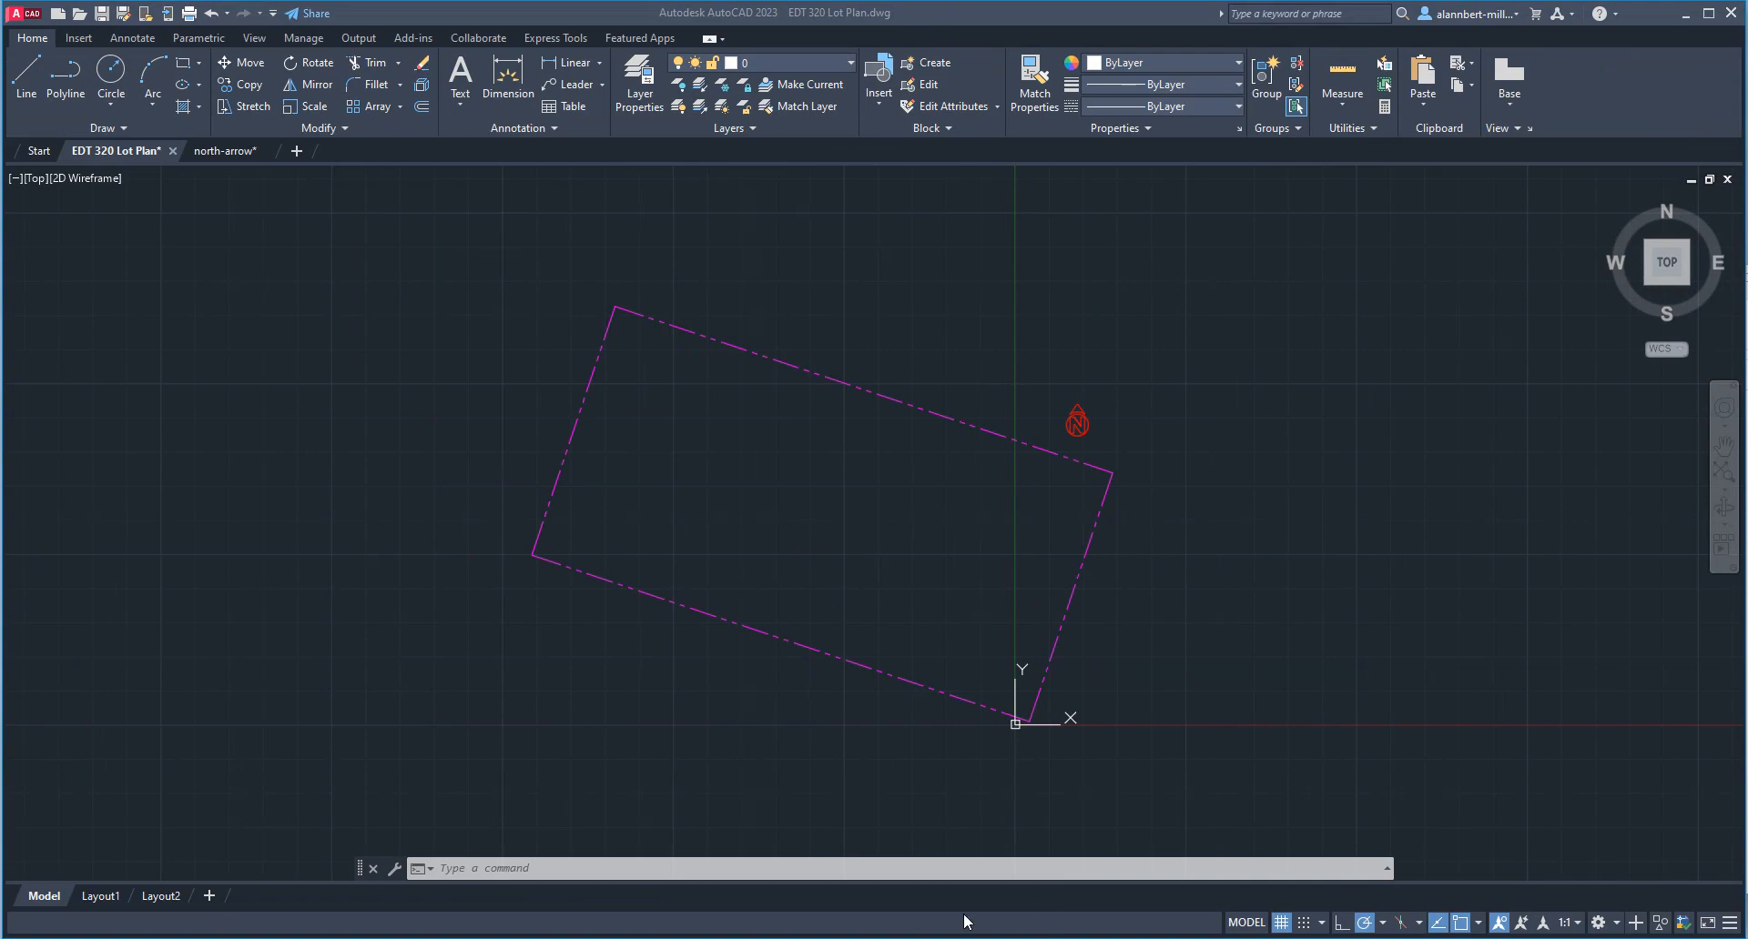
# Switch to the Assessor Parcel Viewer to check the streets around the highlighted parcel, and return to the AutoCAD lot plan.
pyautogui.press('super+Tab')
pyautogui.click(582, 226)
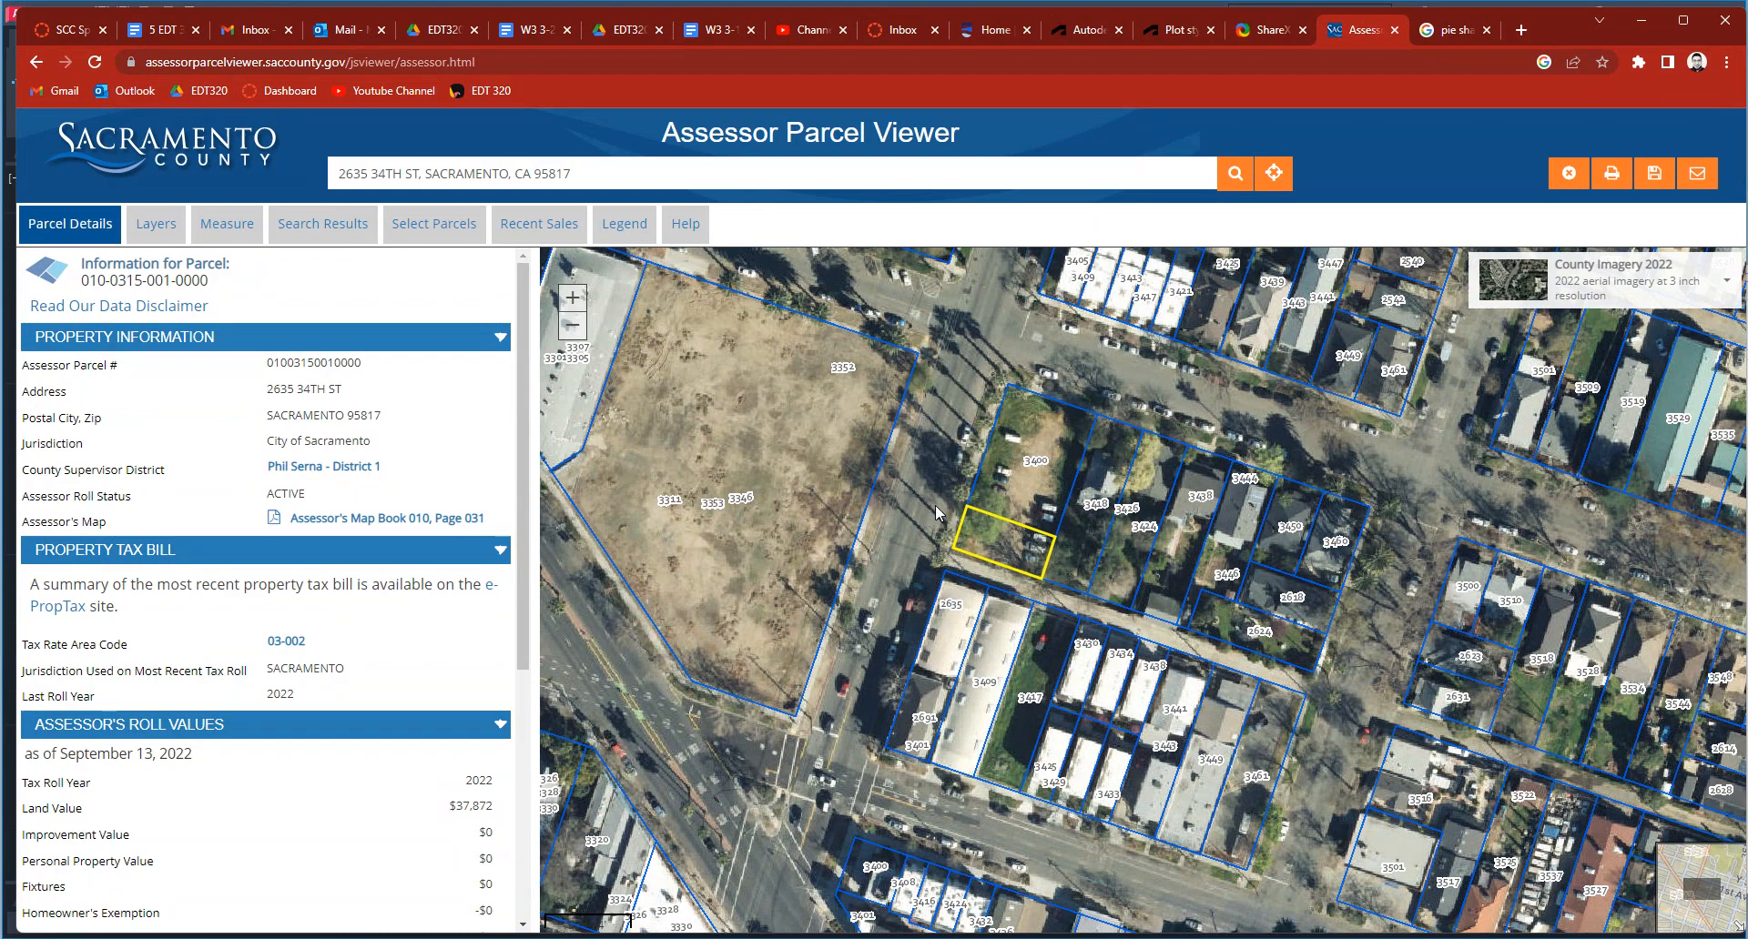
pyautogui.press('super+Tab')
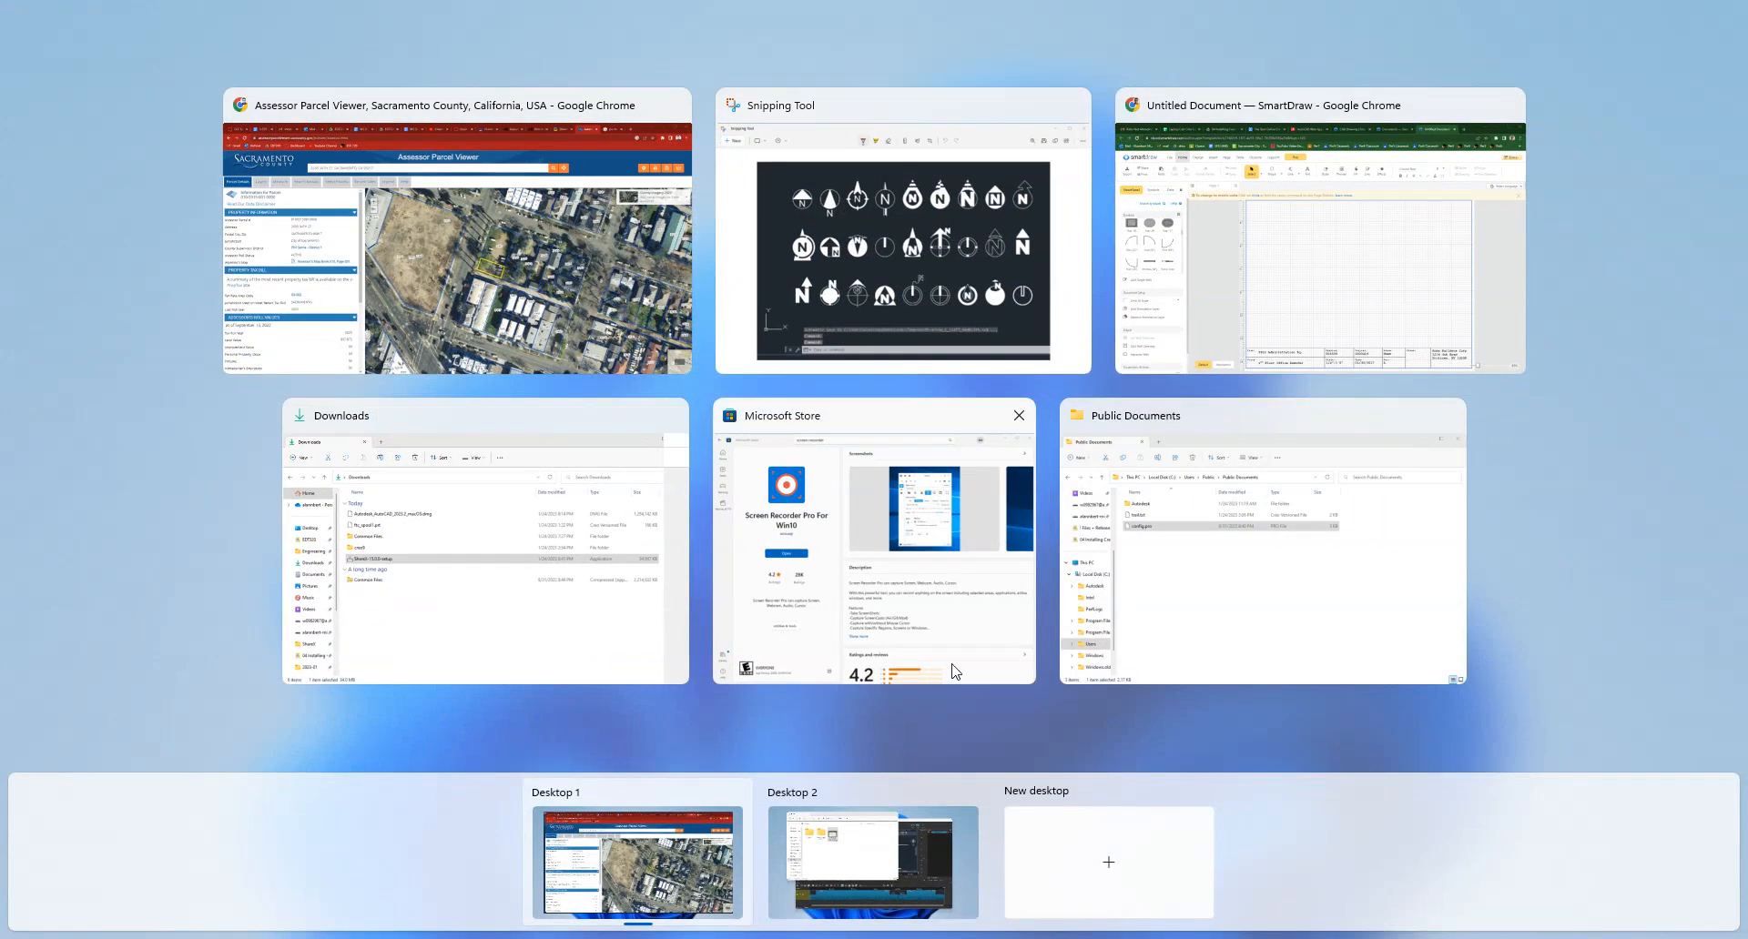
pyautogui.click(950, 860)
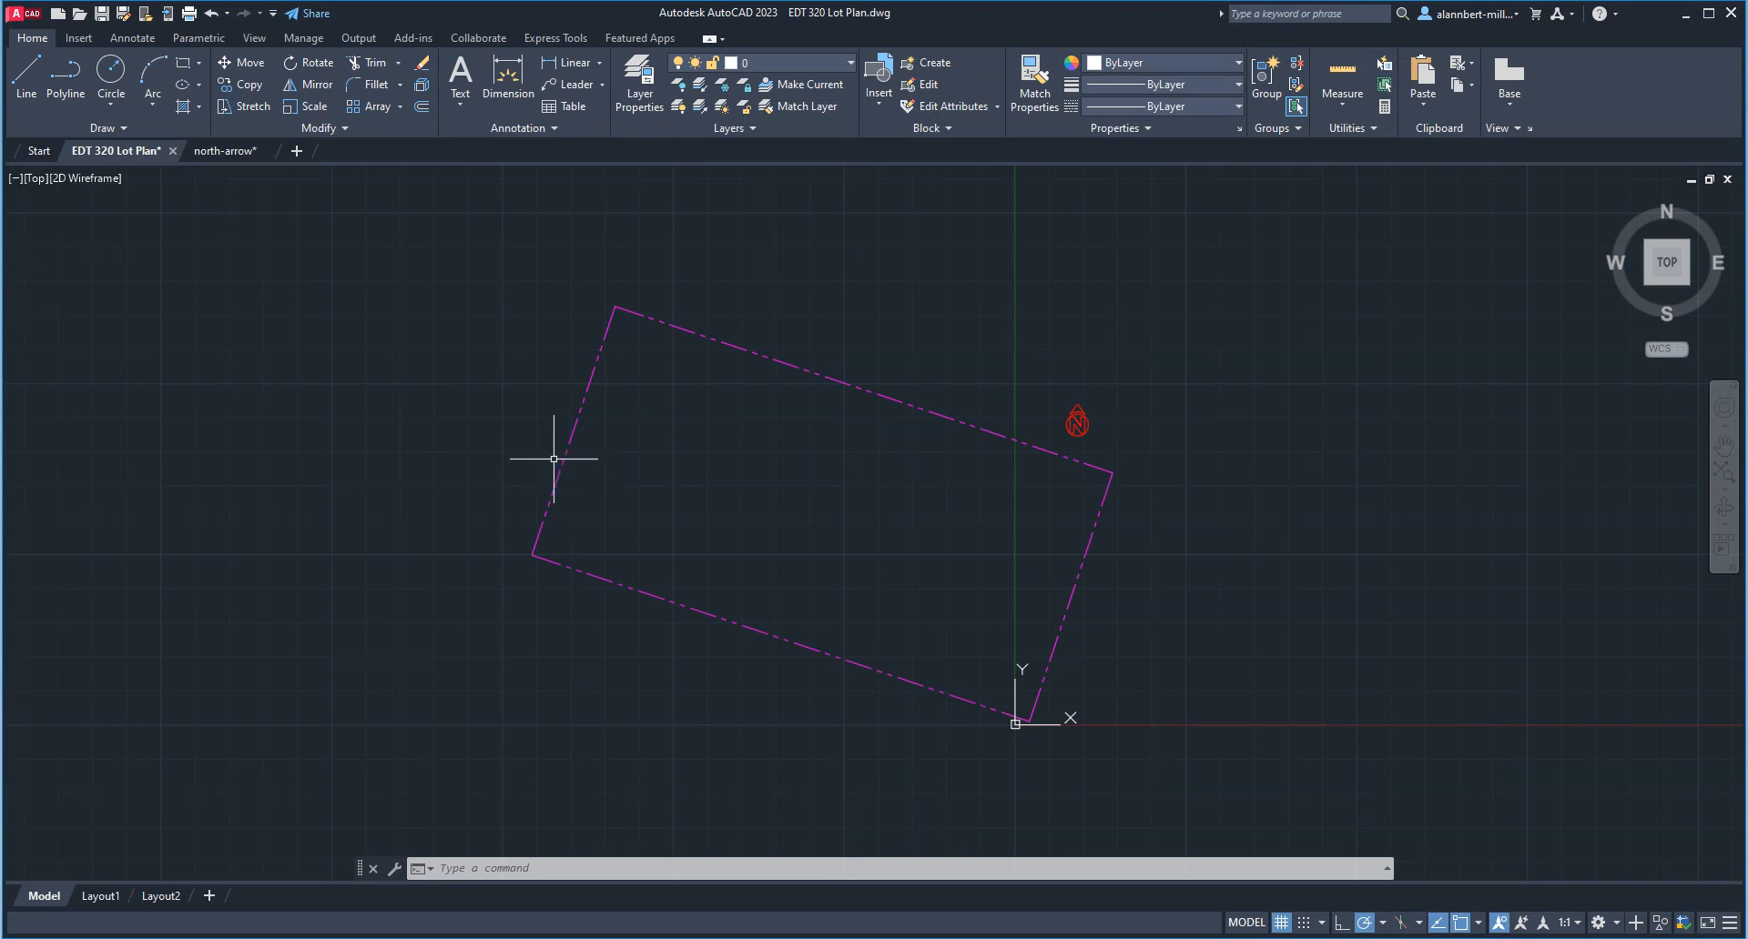
# Add a multiline text label reading "34th street" just west of the lot boundary.
pyautogui.click(465, 79)
pyautogui.click(462, 358)
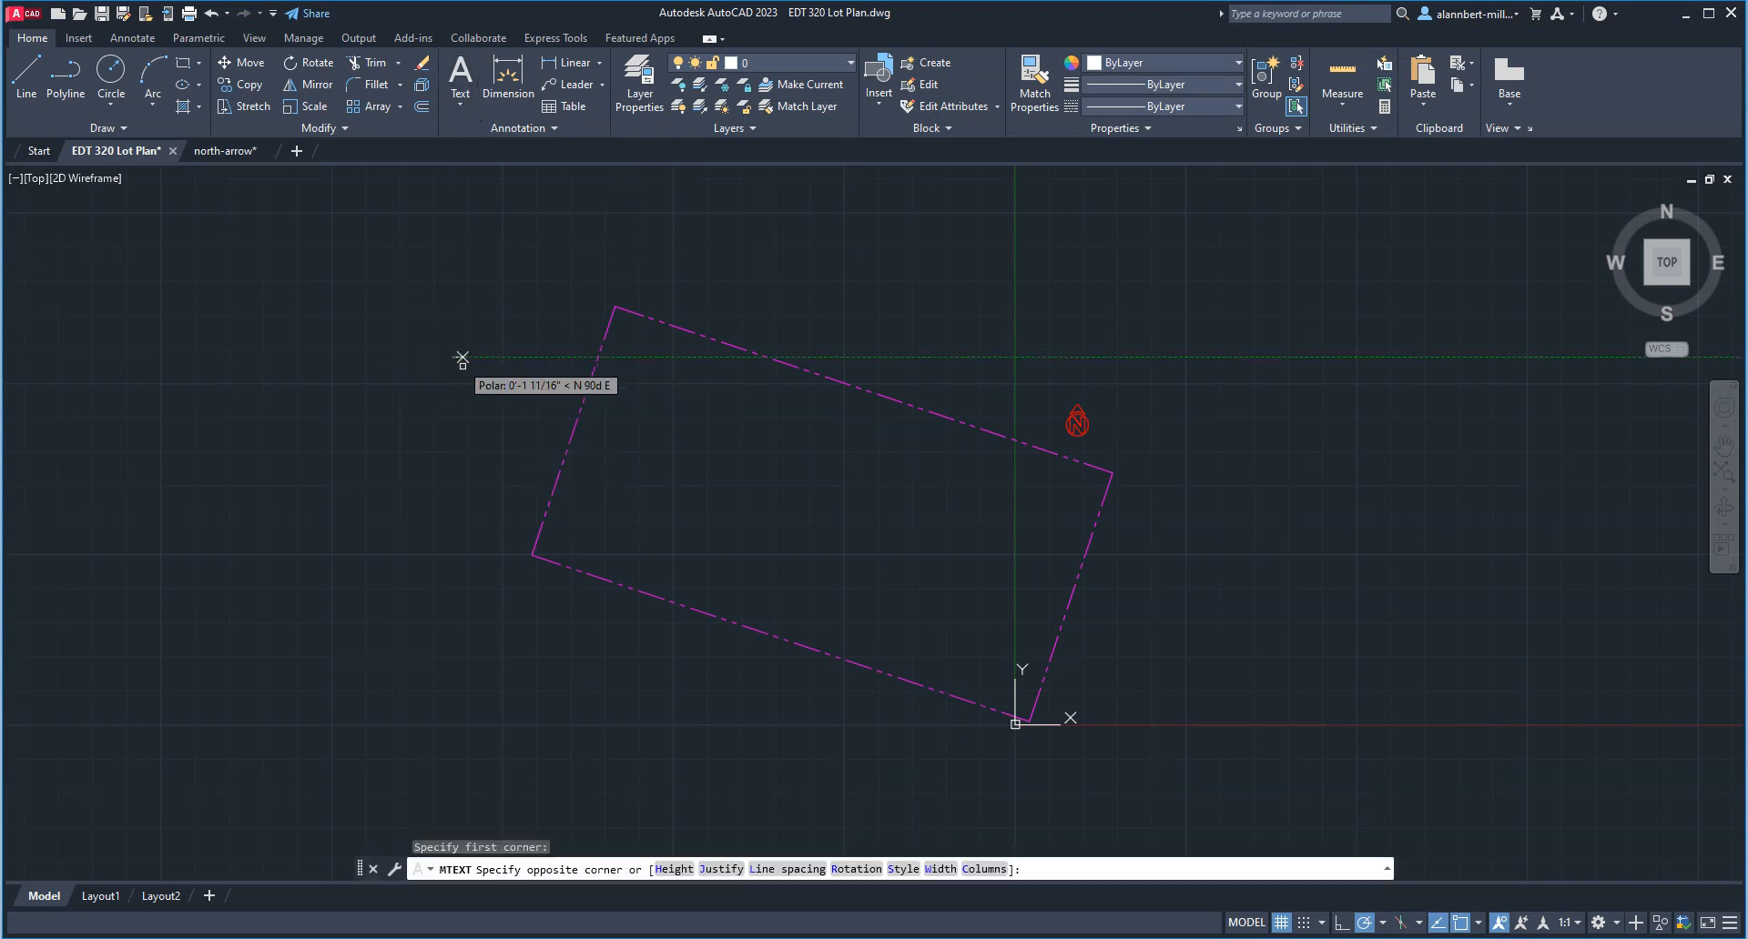
pyautogui.click(542, 441)
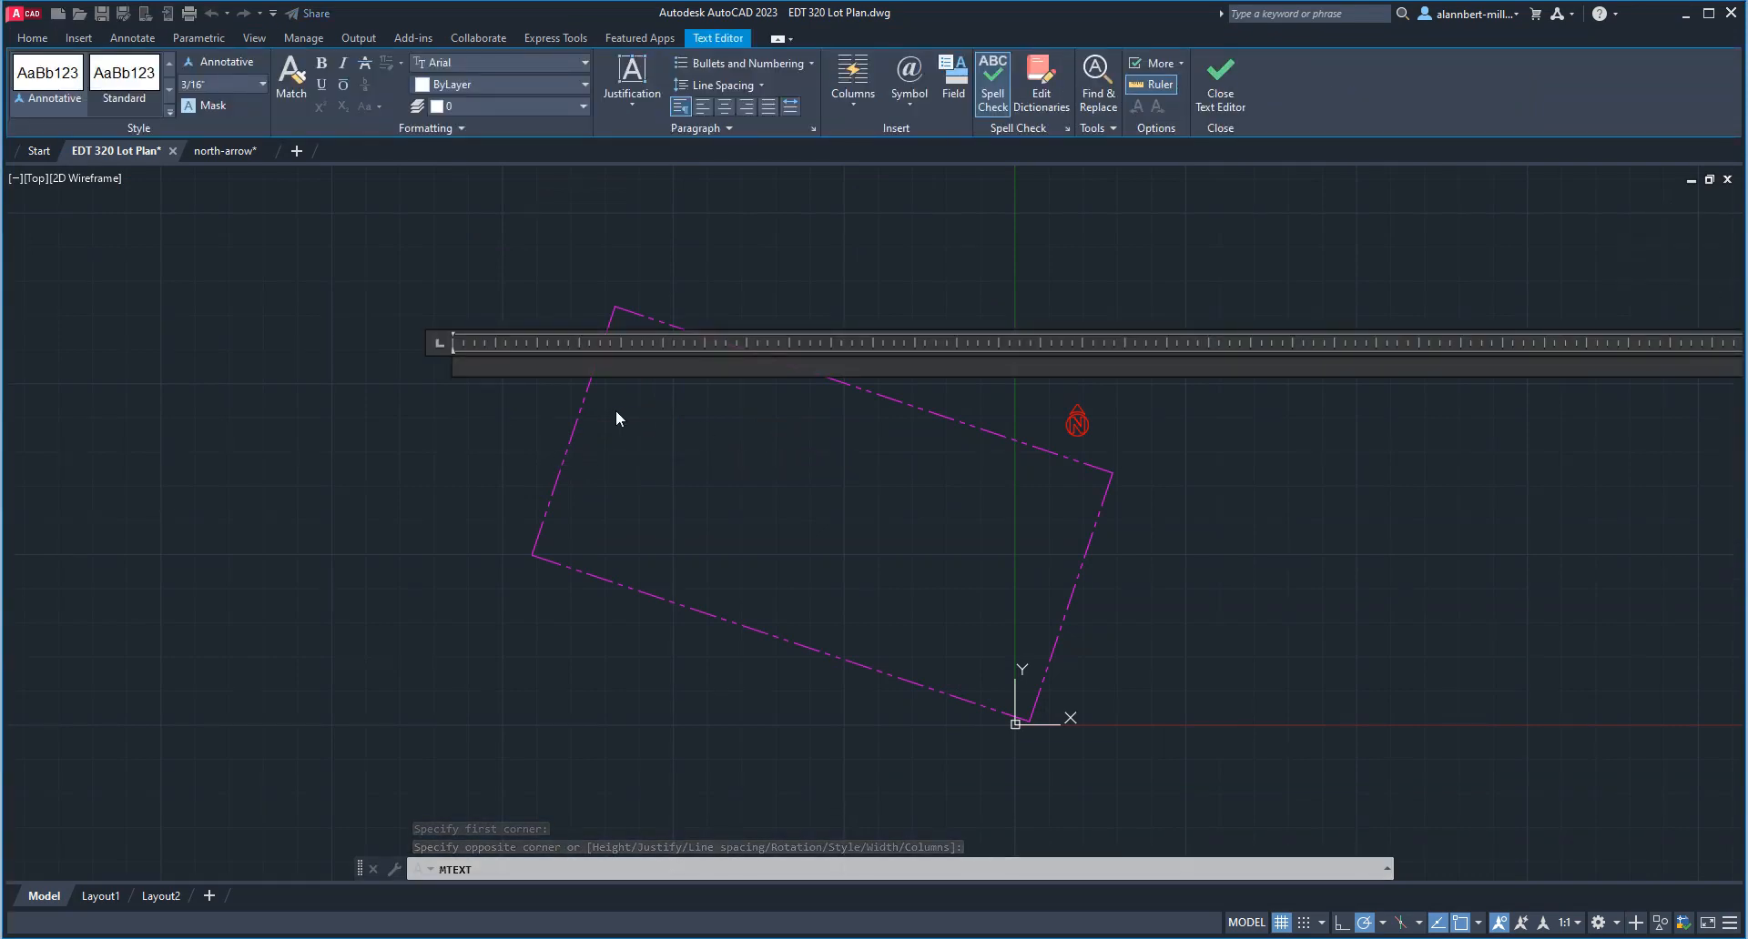
pyautogui.write('34th st')
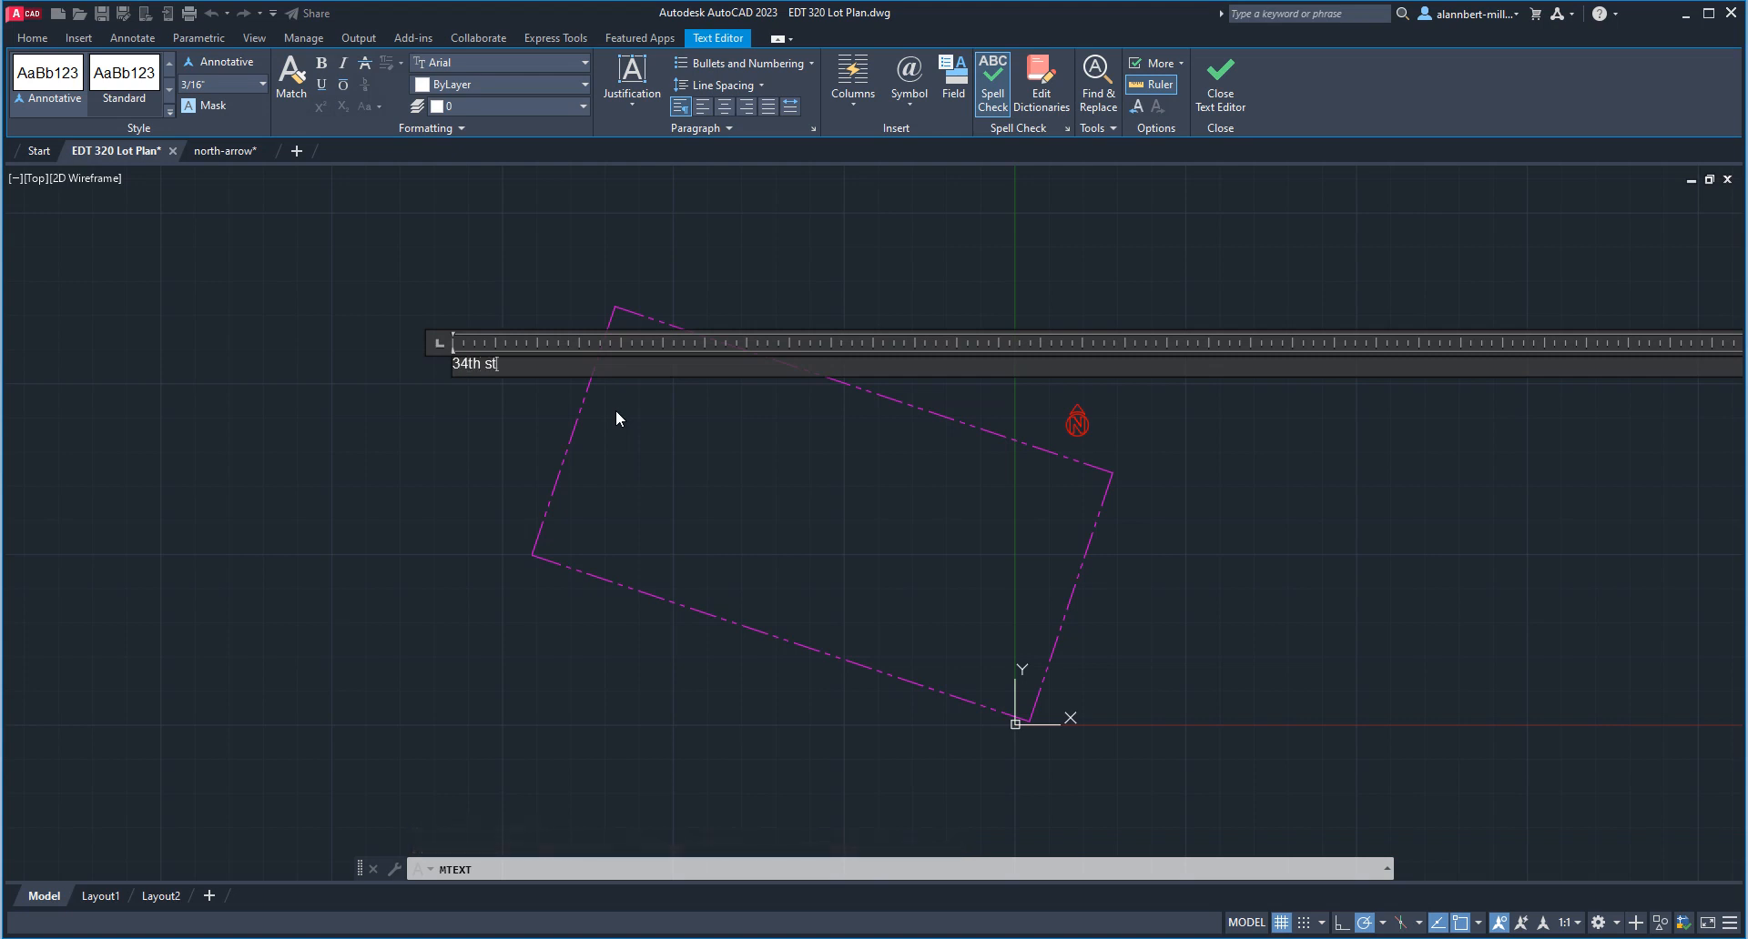
pyautogui.write('reet')
pyautogui.click(1221, 86)
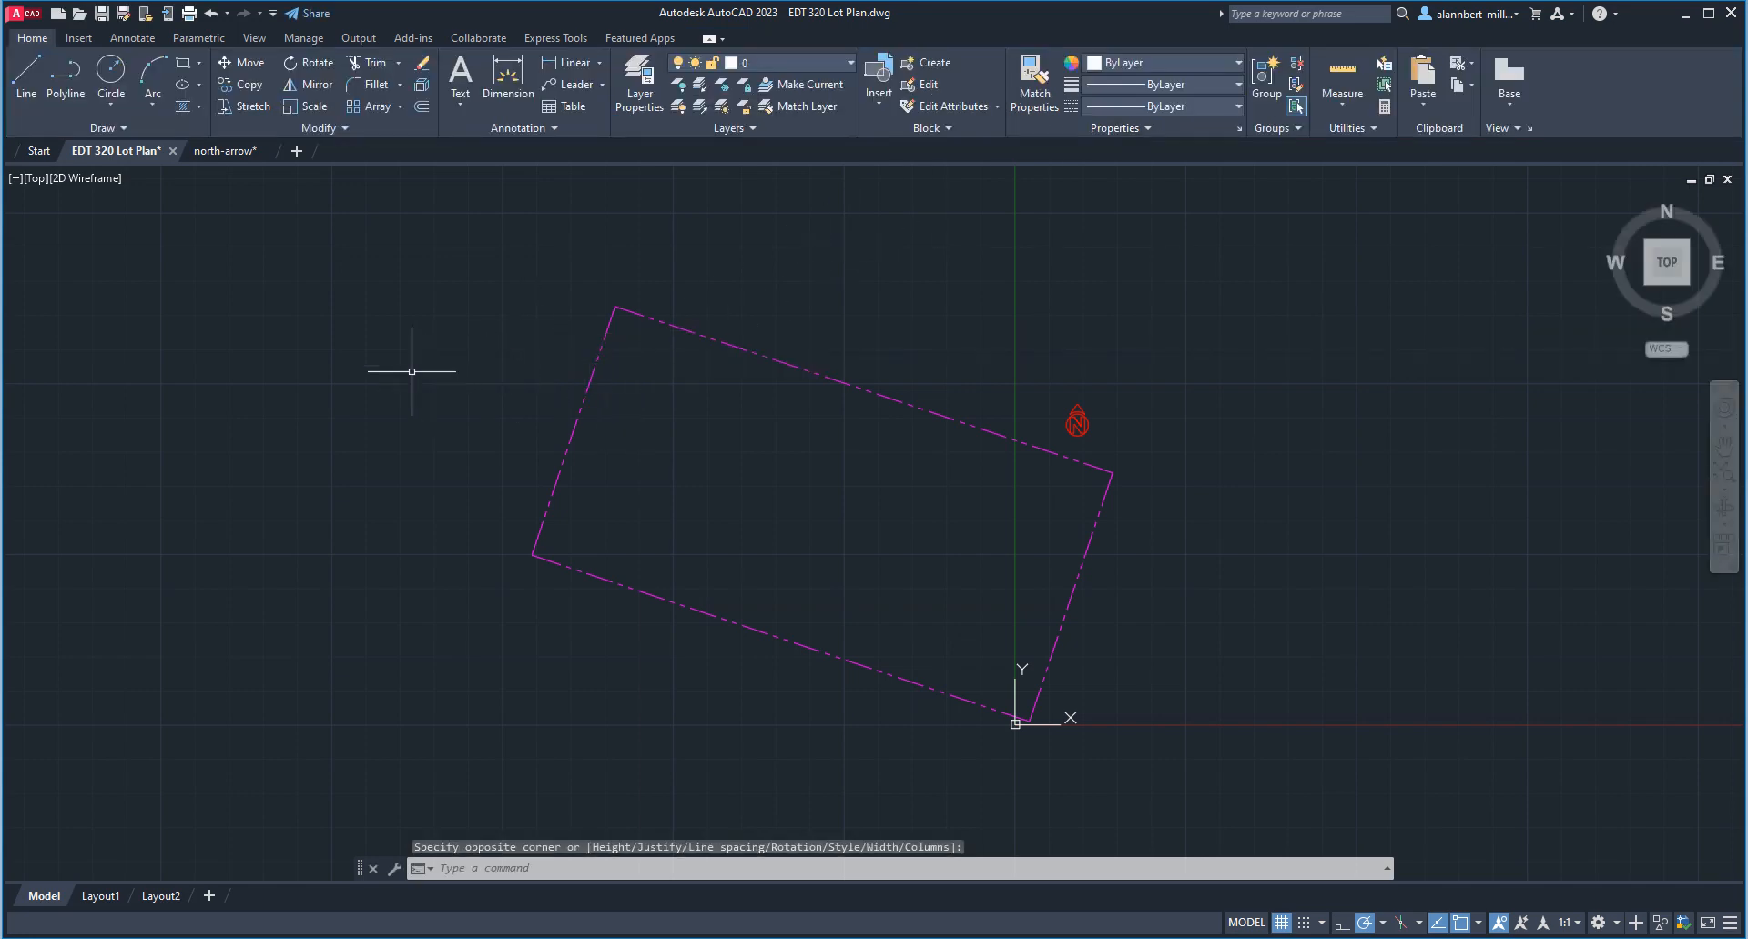
# Set the text height of the "34th street" label to 10'.
pyautogui.moveTo(410, 297)
pyautogui.mouseDown()
pyautogui.moveTo(586, 421)
pyautogui.moveTo(491, 446)
pyautogui.mouseUp()
pyautogui.click(422, 324)
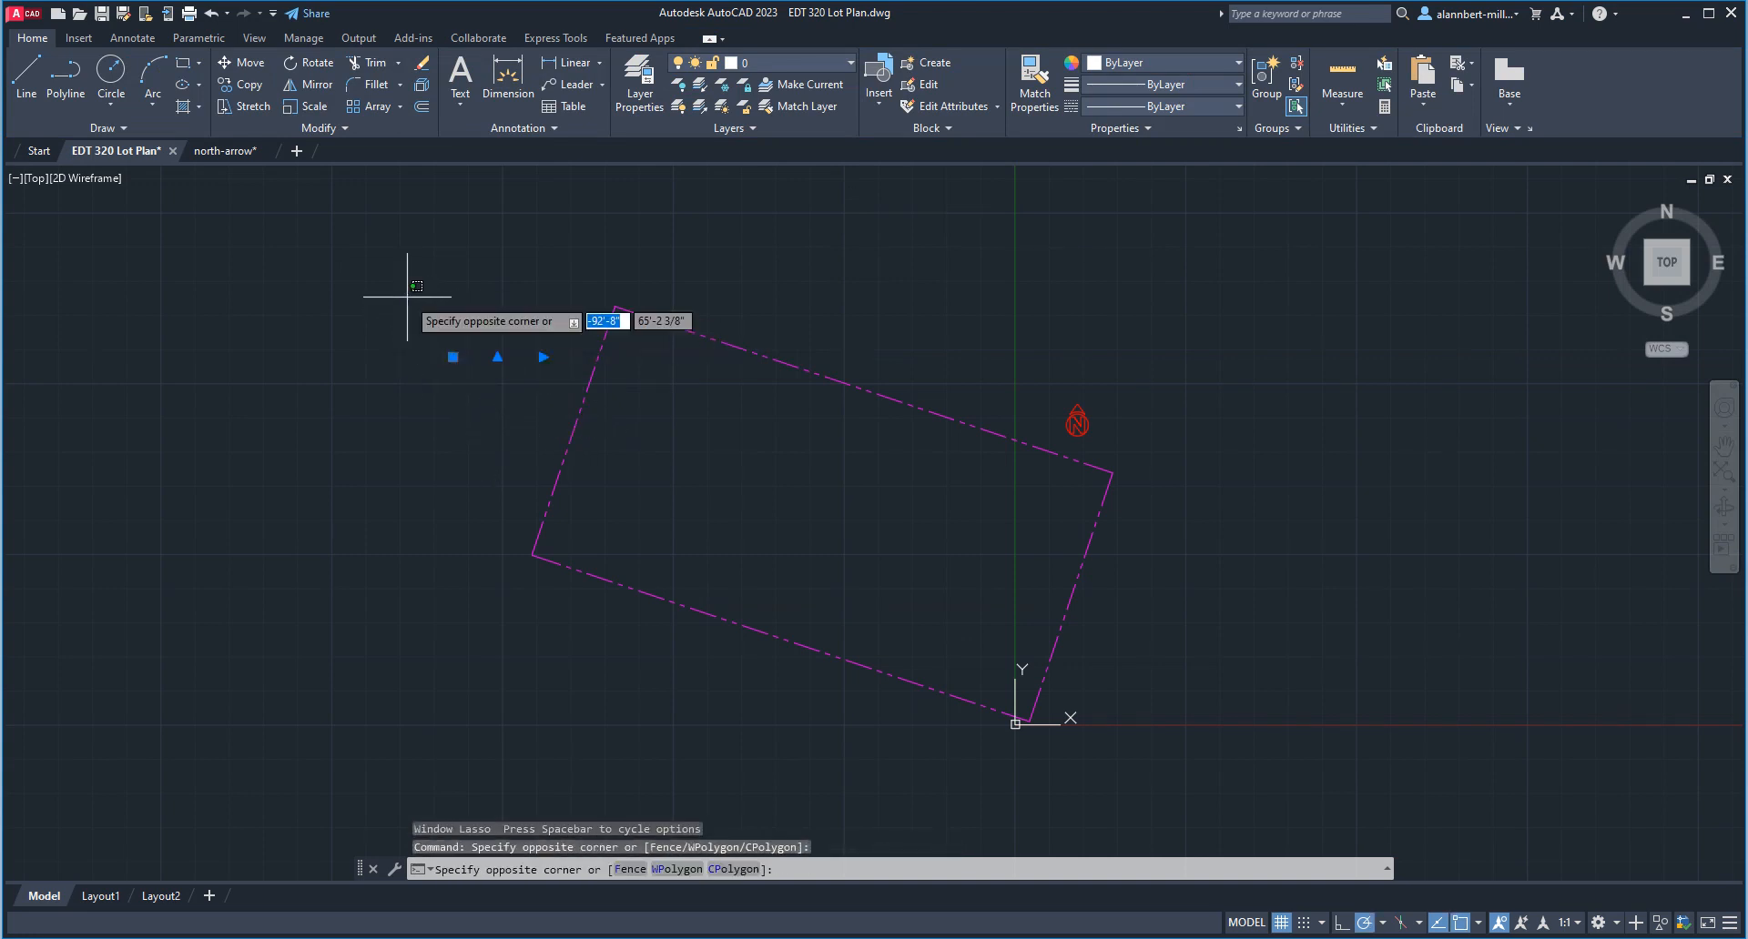
pyautogui.click(555, 446)
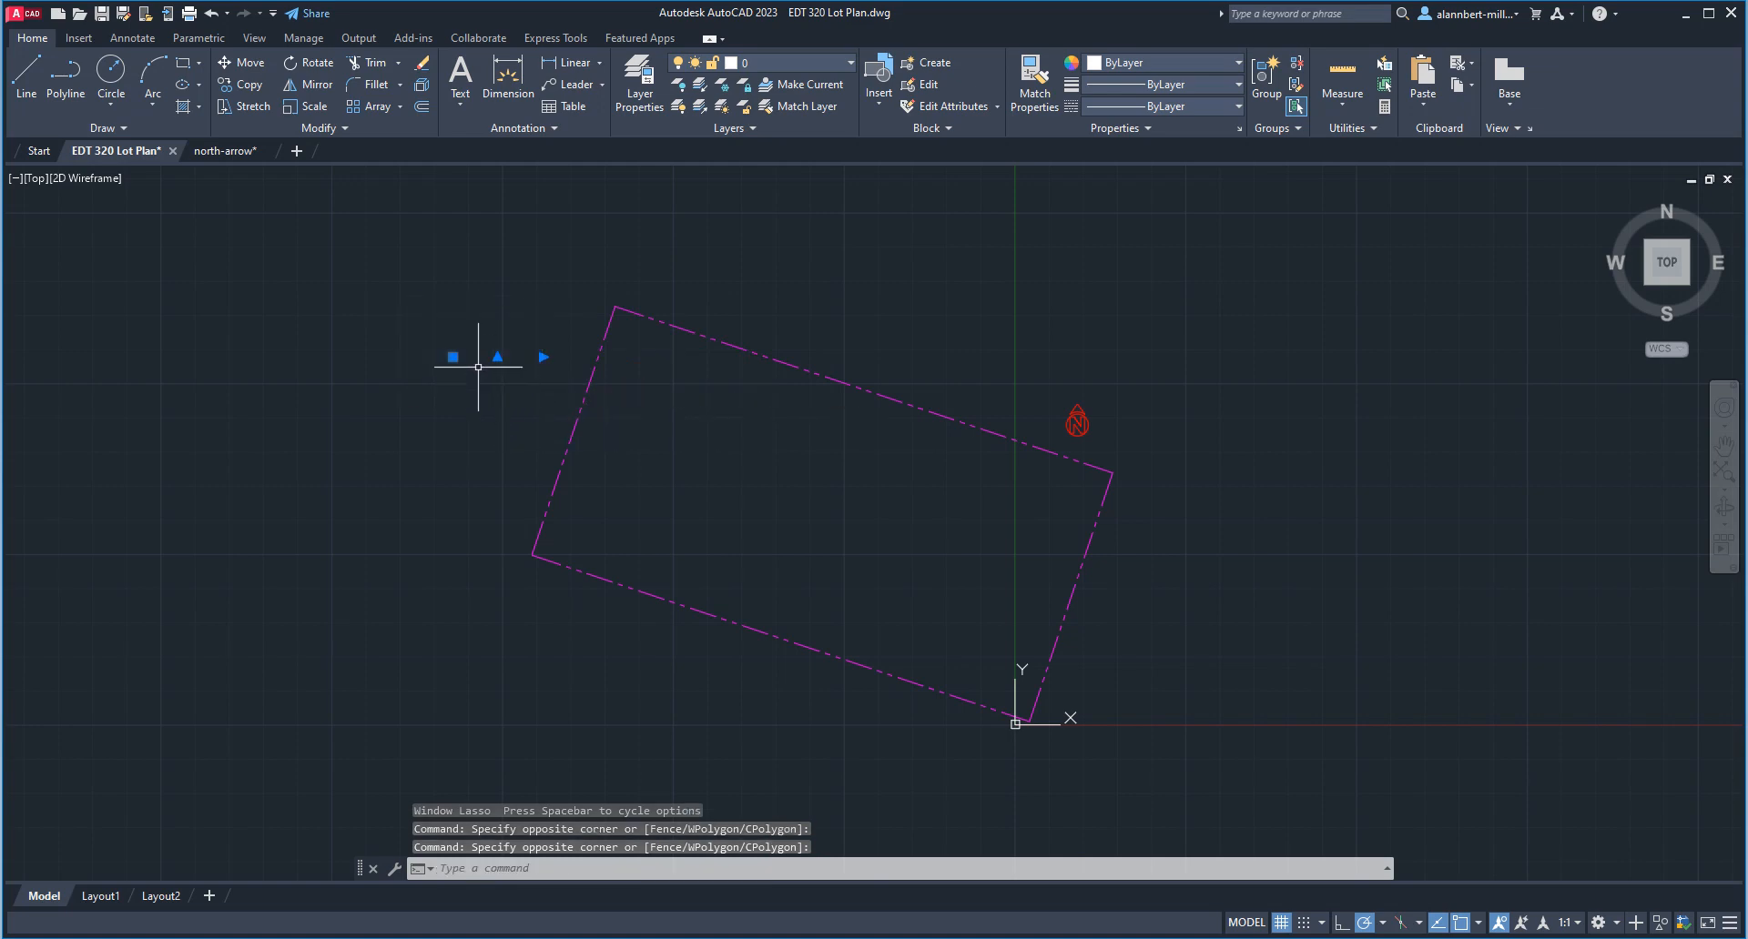
pyautogui.scroll(6, 463, 365)
pyautogui.scroll(10, 428, 330)
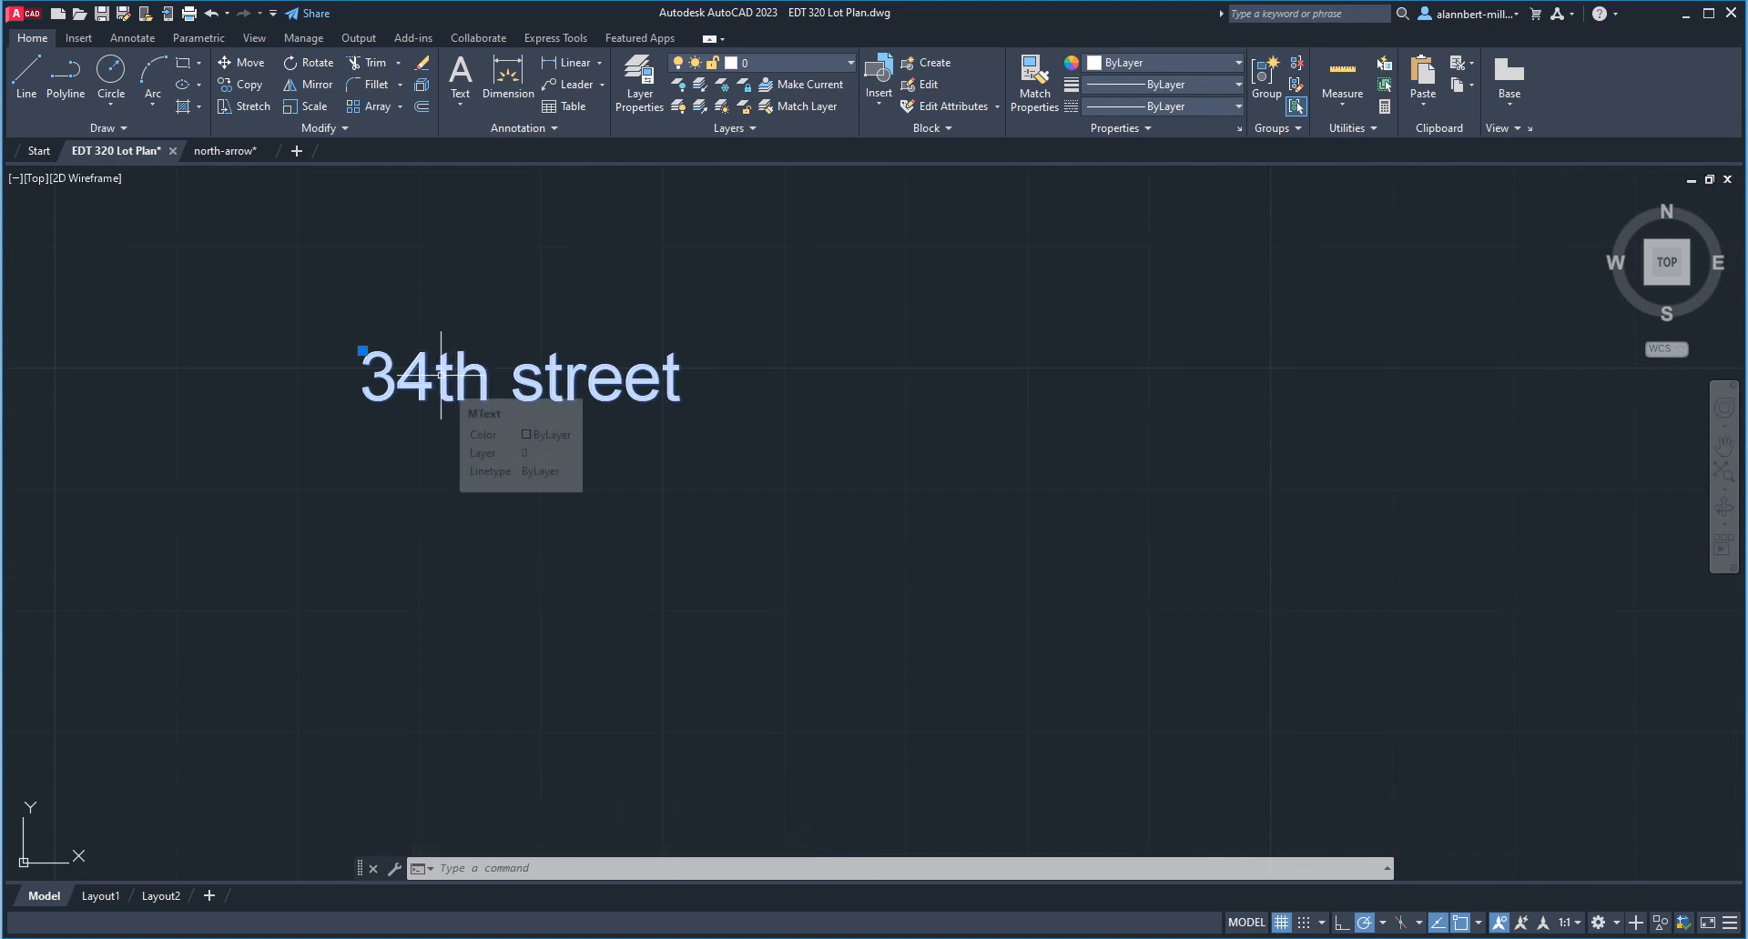
pyautogui.scroll(-5, 465, 324)
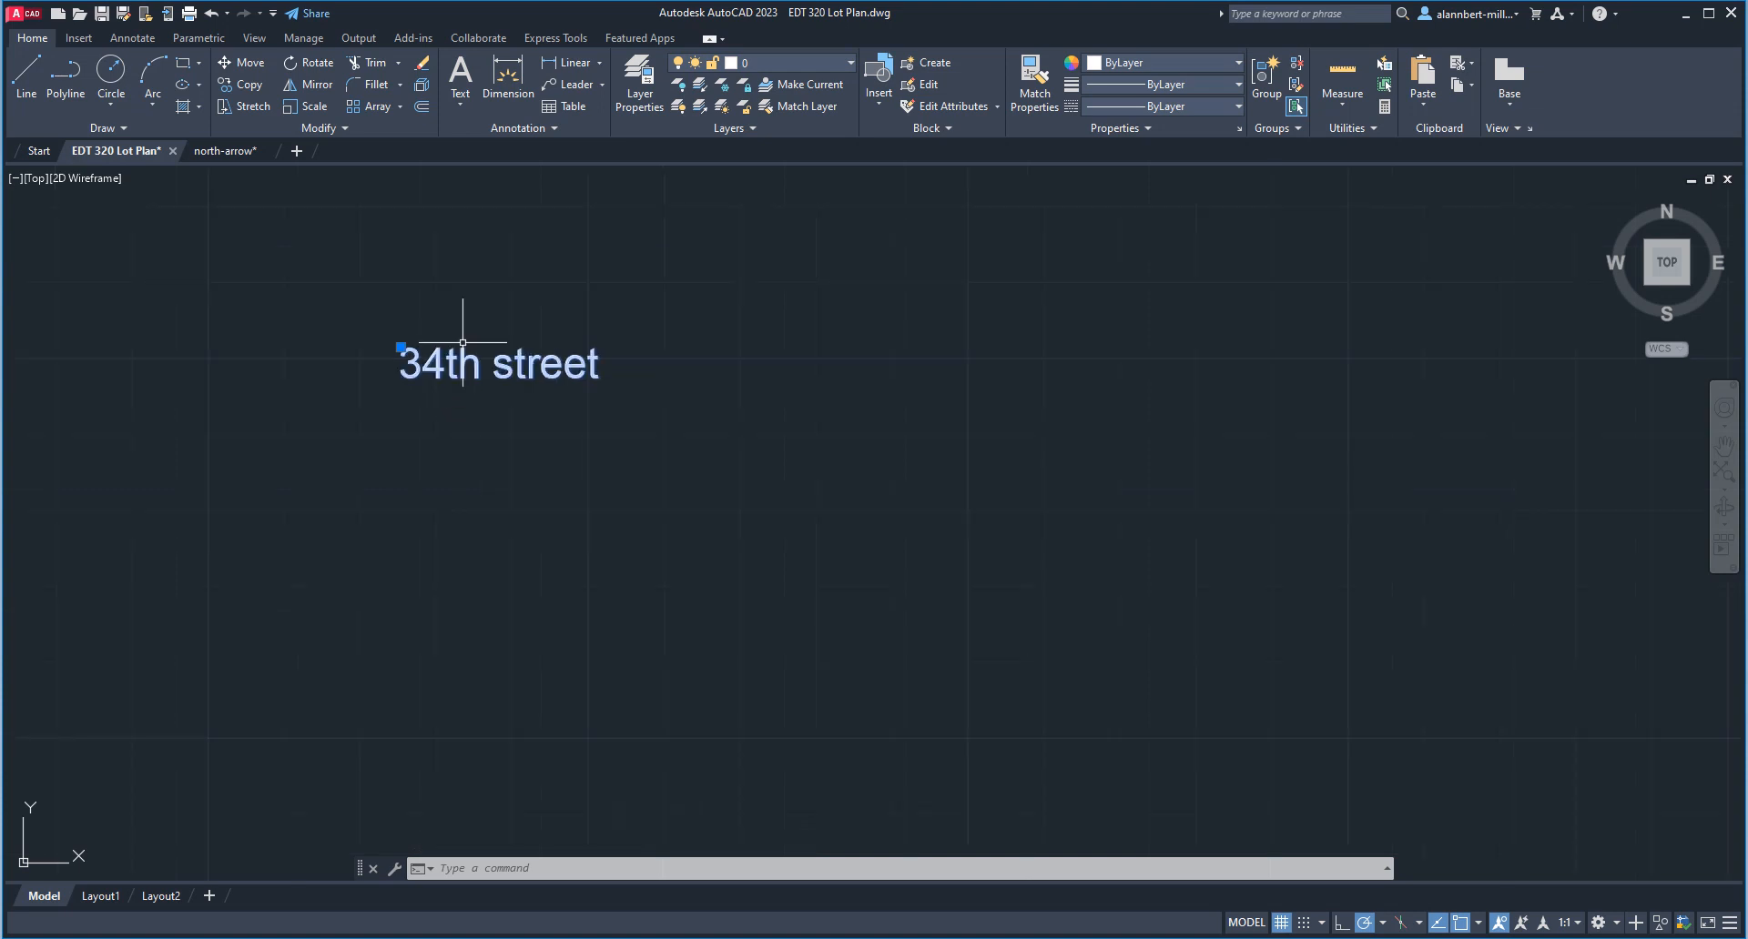
pyautogui.scroll(4, 462, 348)
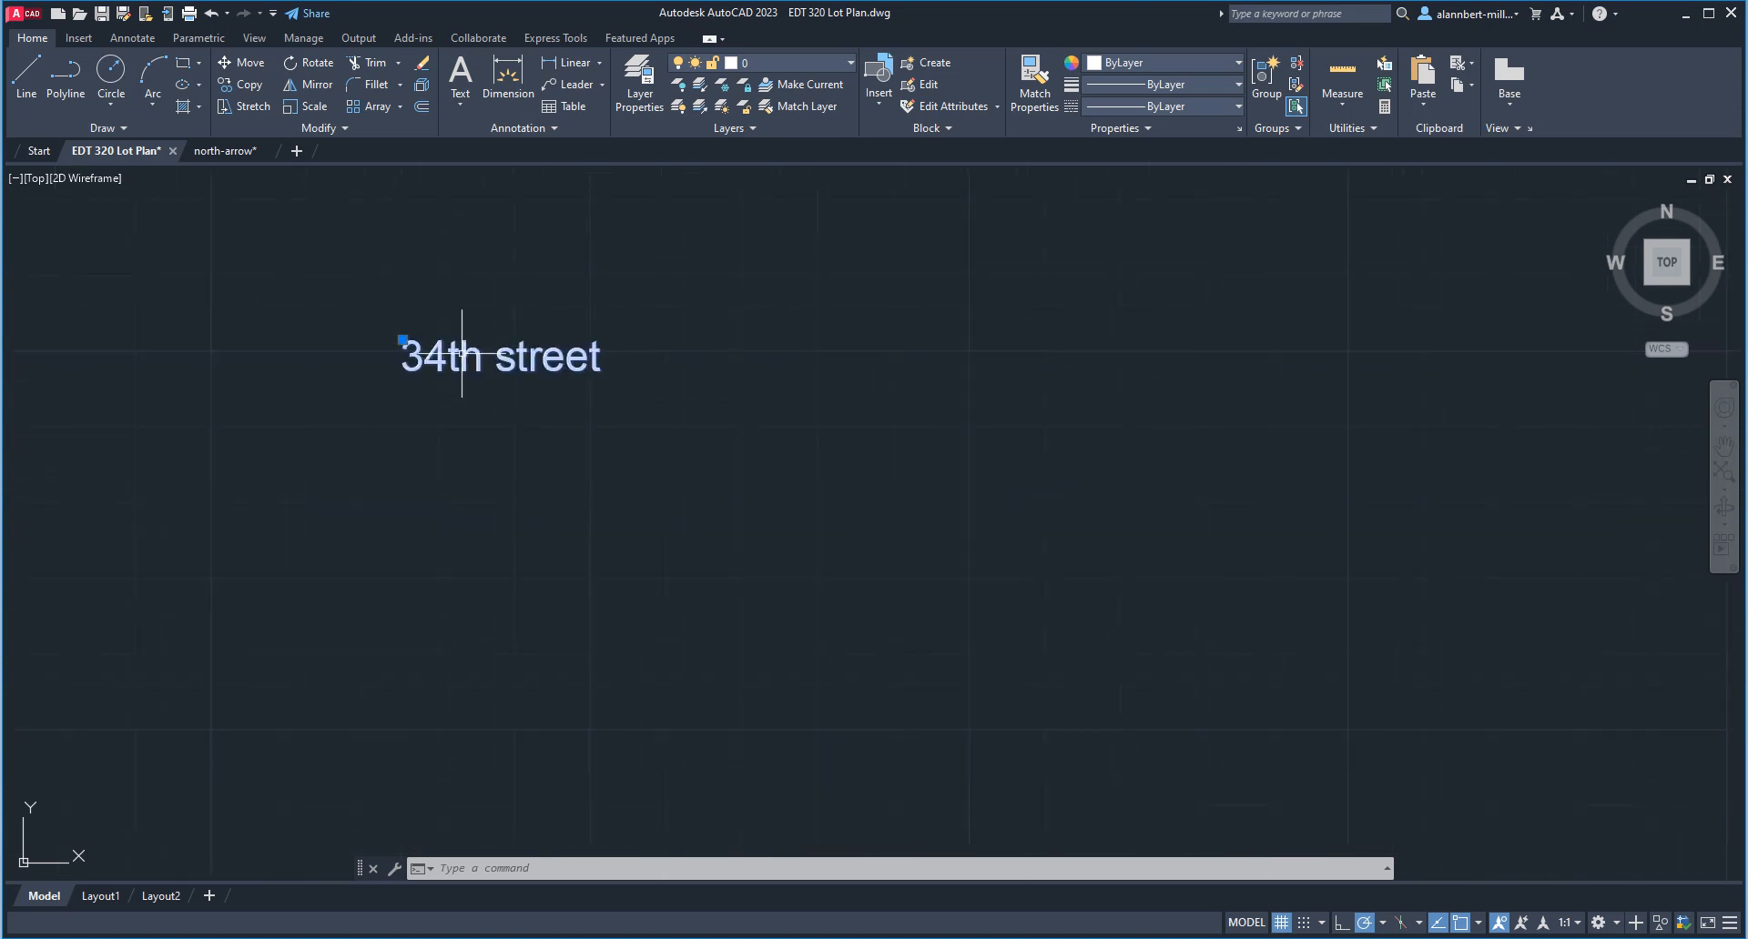
pyautogui.rightClick(463, 357)
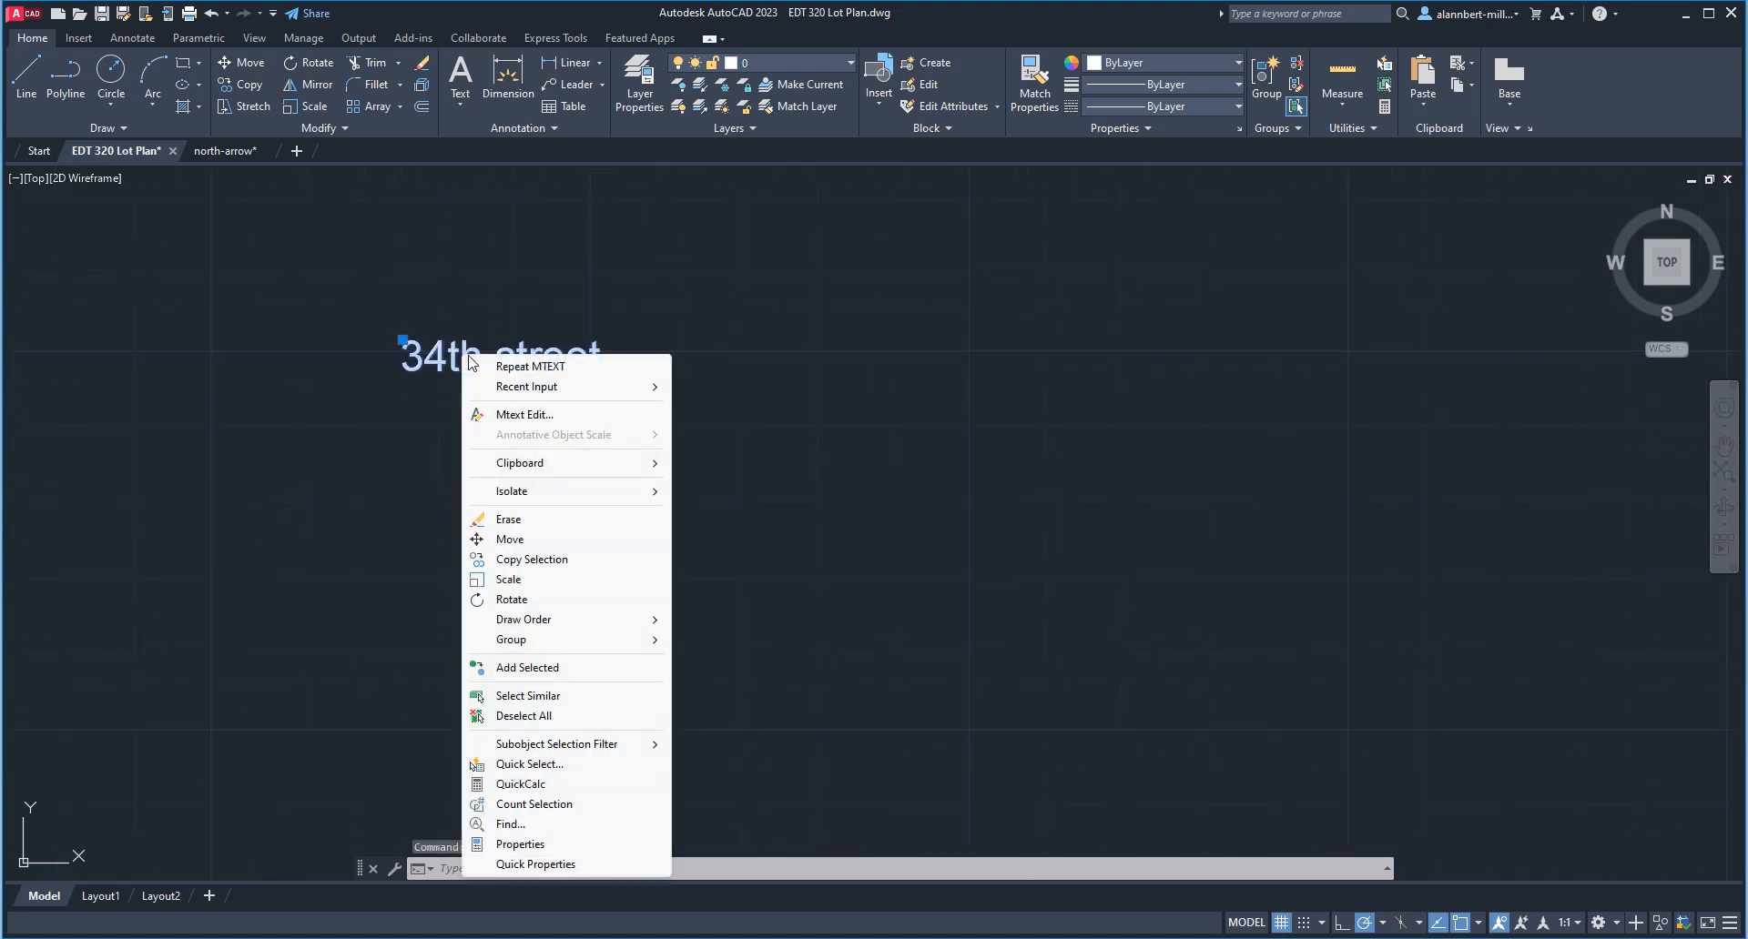
pyautogui.click(544, 844)
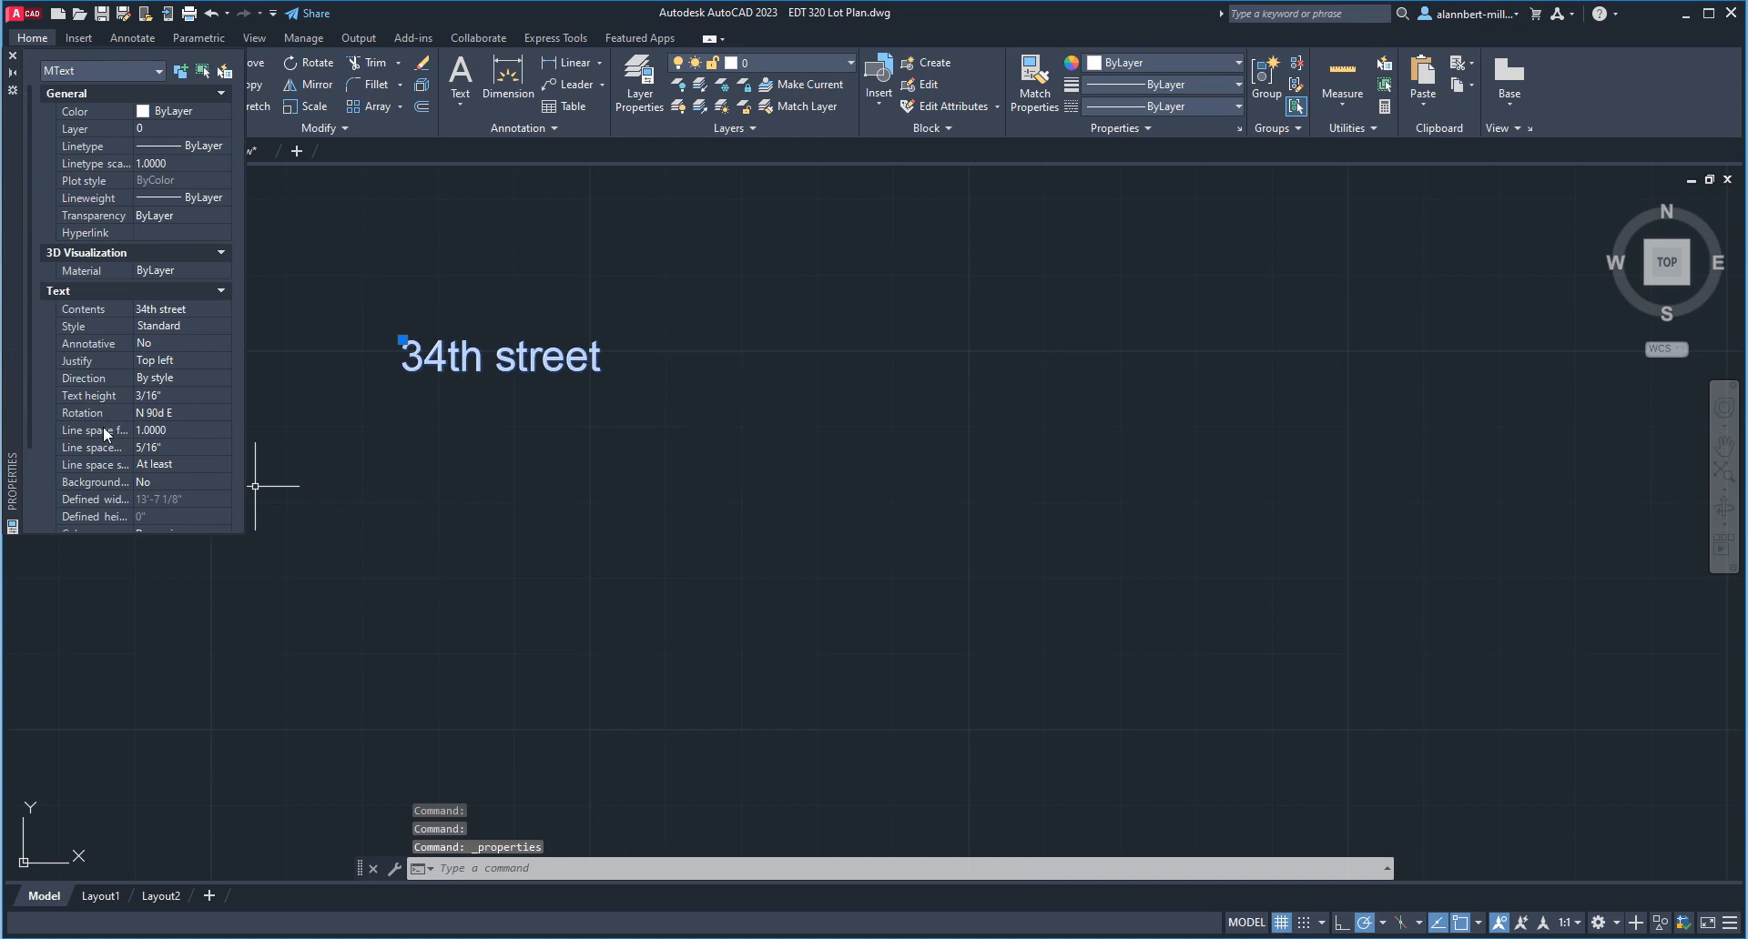
pyautogui.click(171, 394)
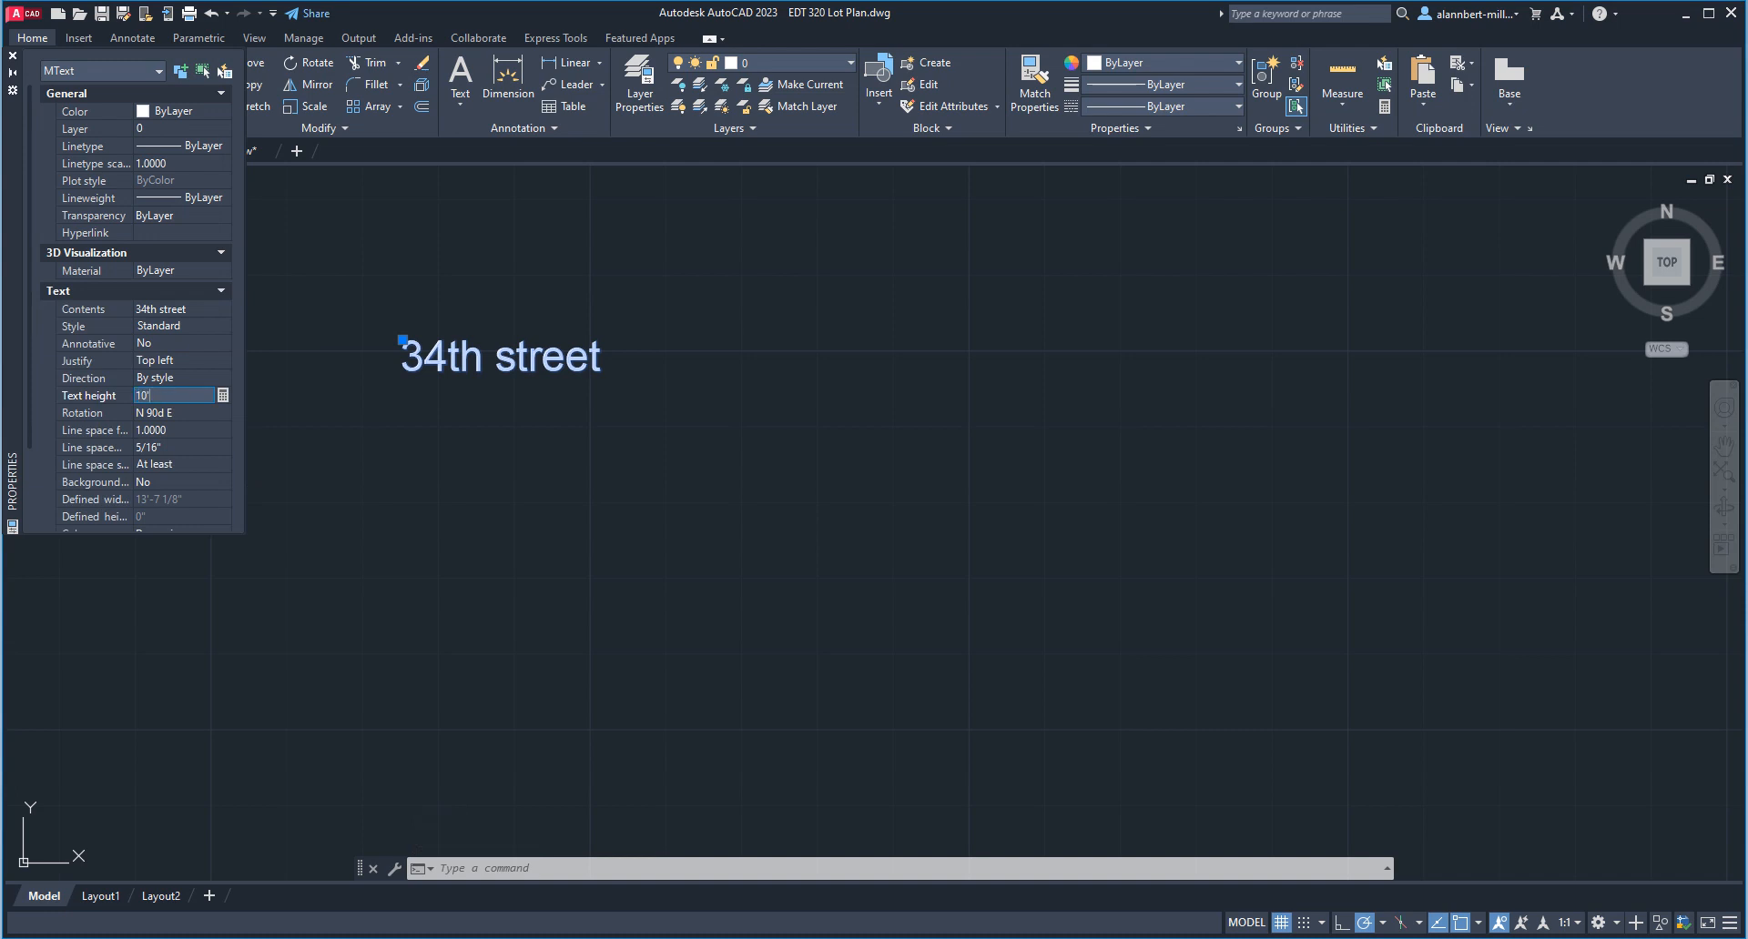
pyautogui.press('Tab')
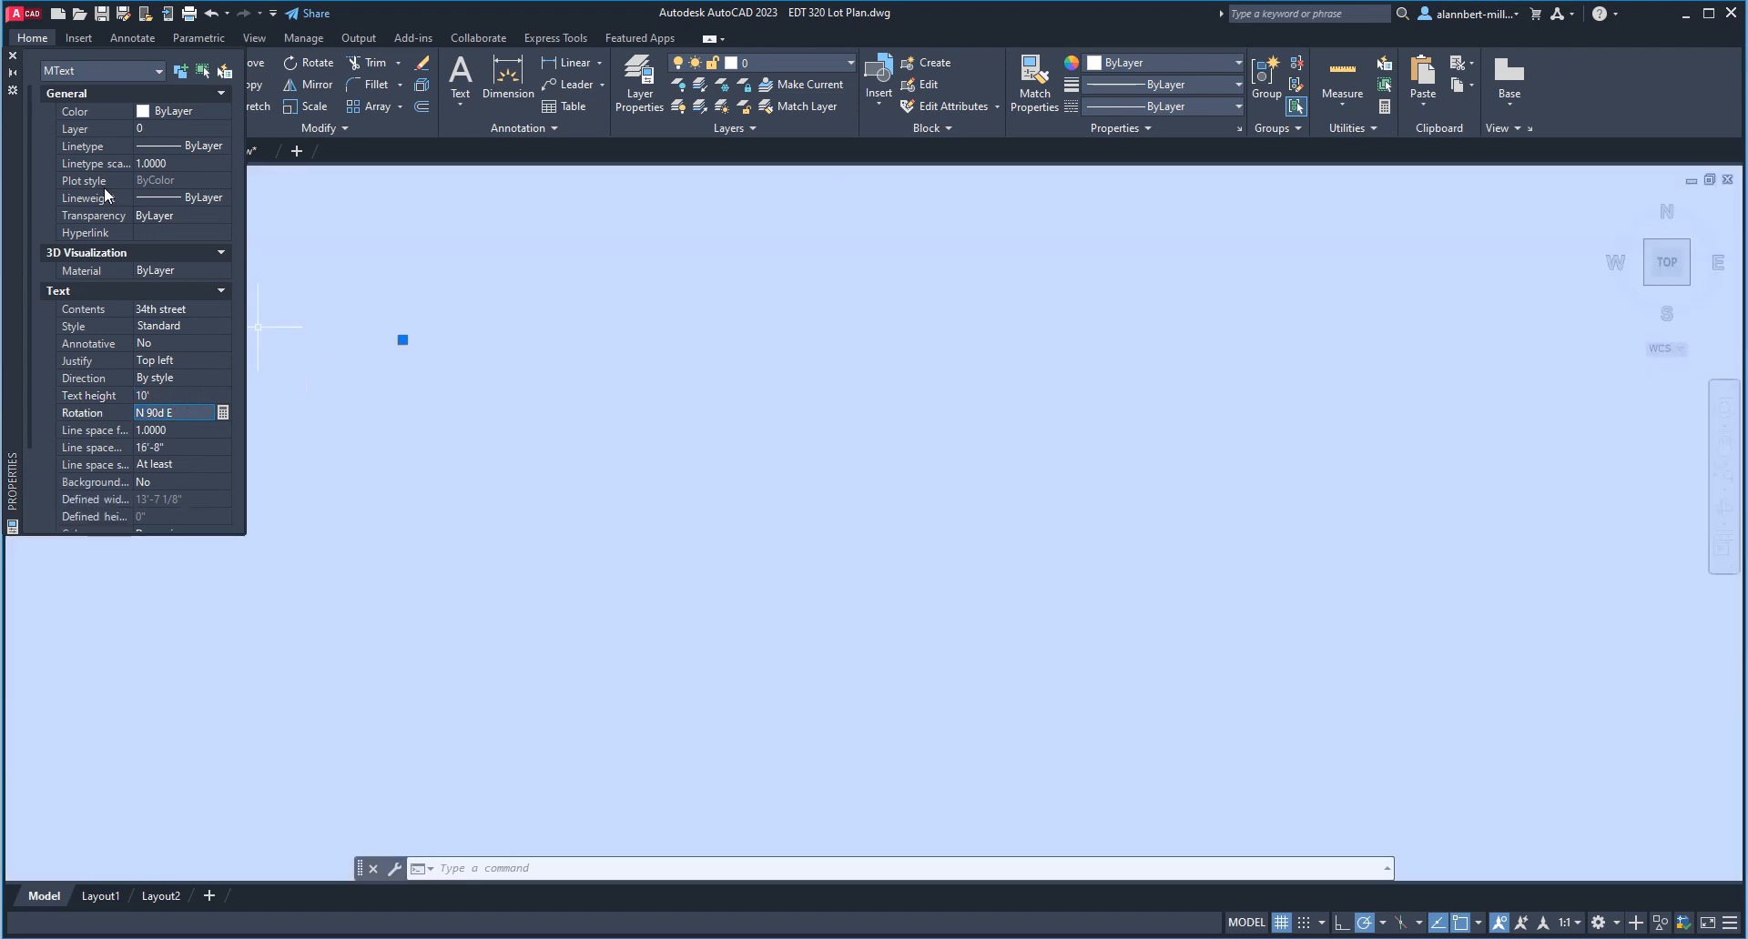
pyautogui.click(13, 55)
pyautogui.scroll(-6, 590, 473)
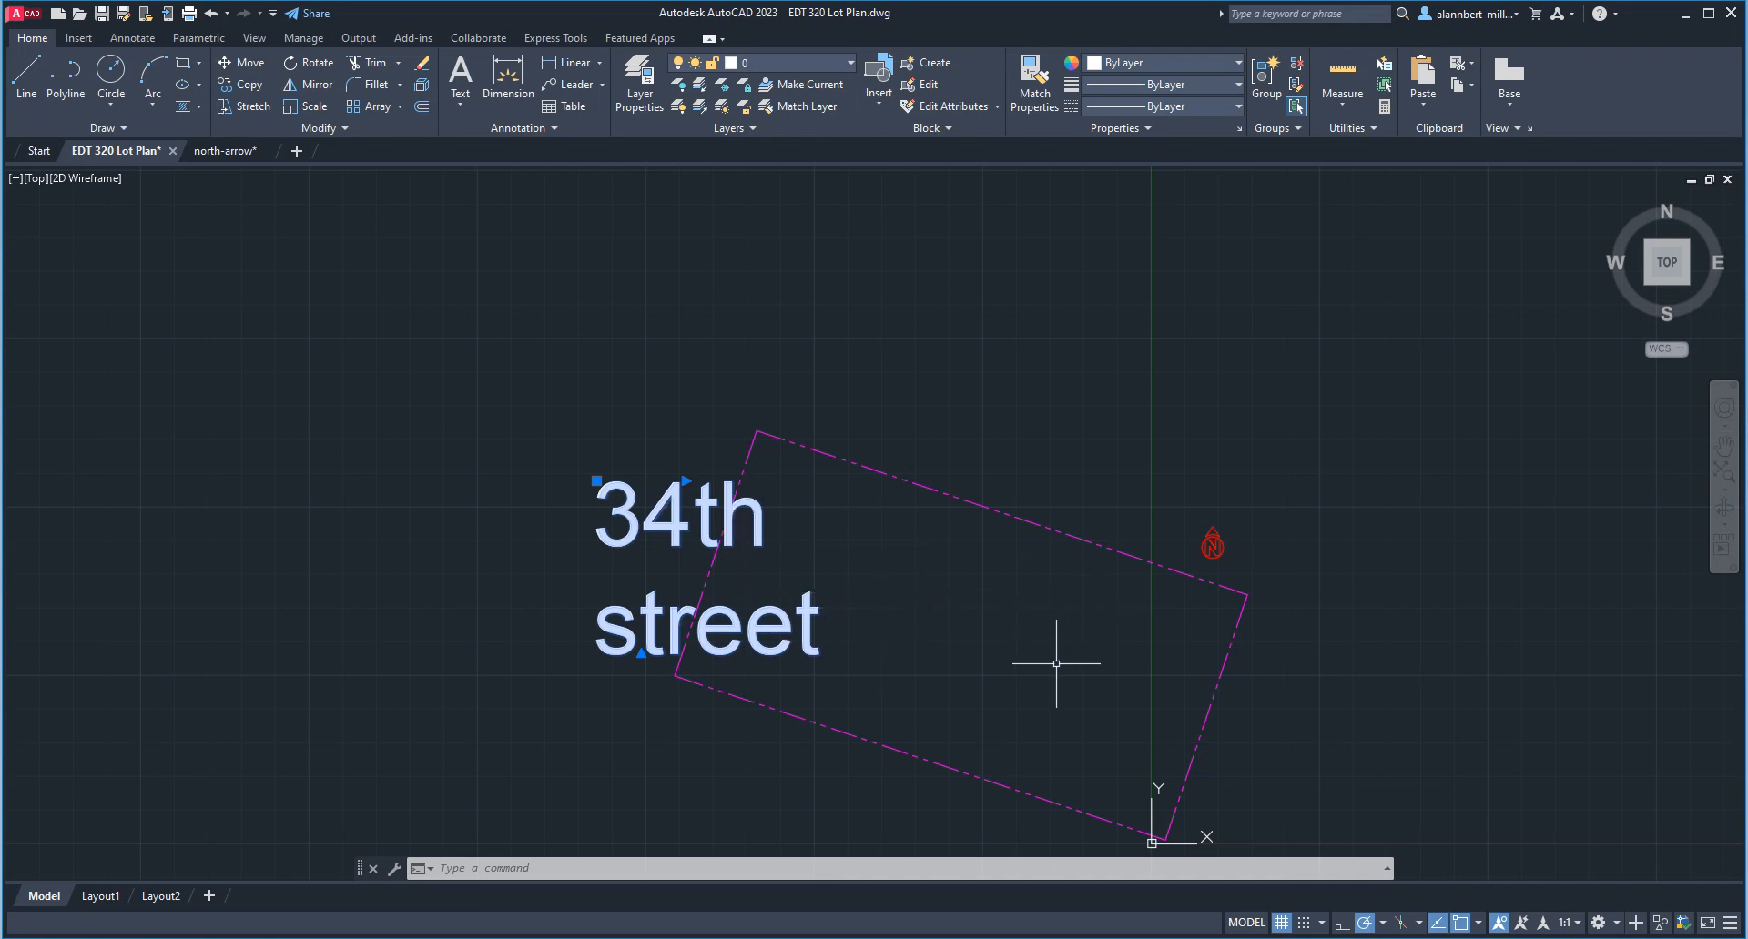
pyautogui.scroll(5, 1056, 665)
pyautogui.scroll(-2, 1062, 655)
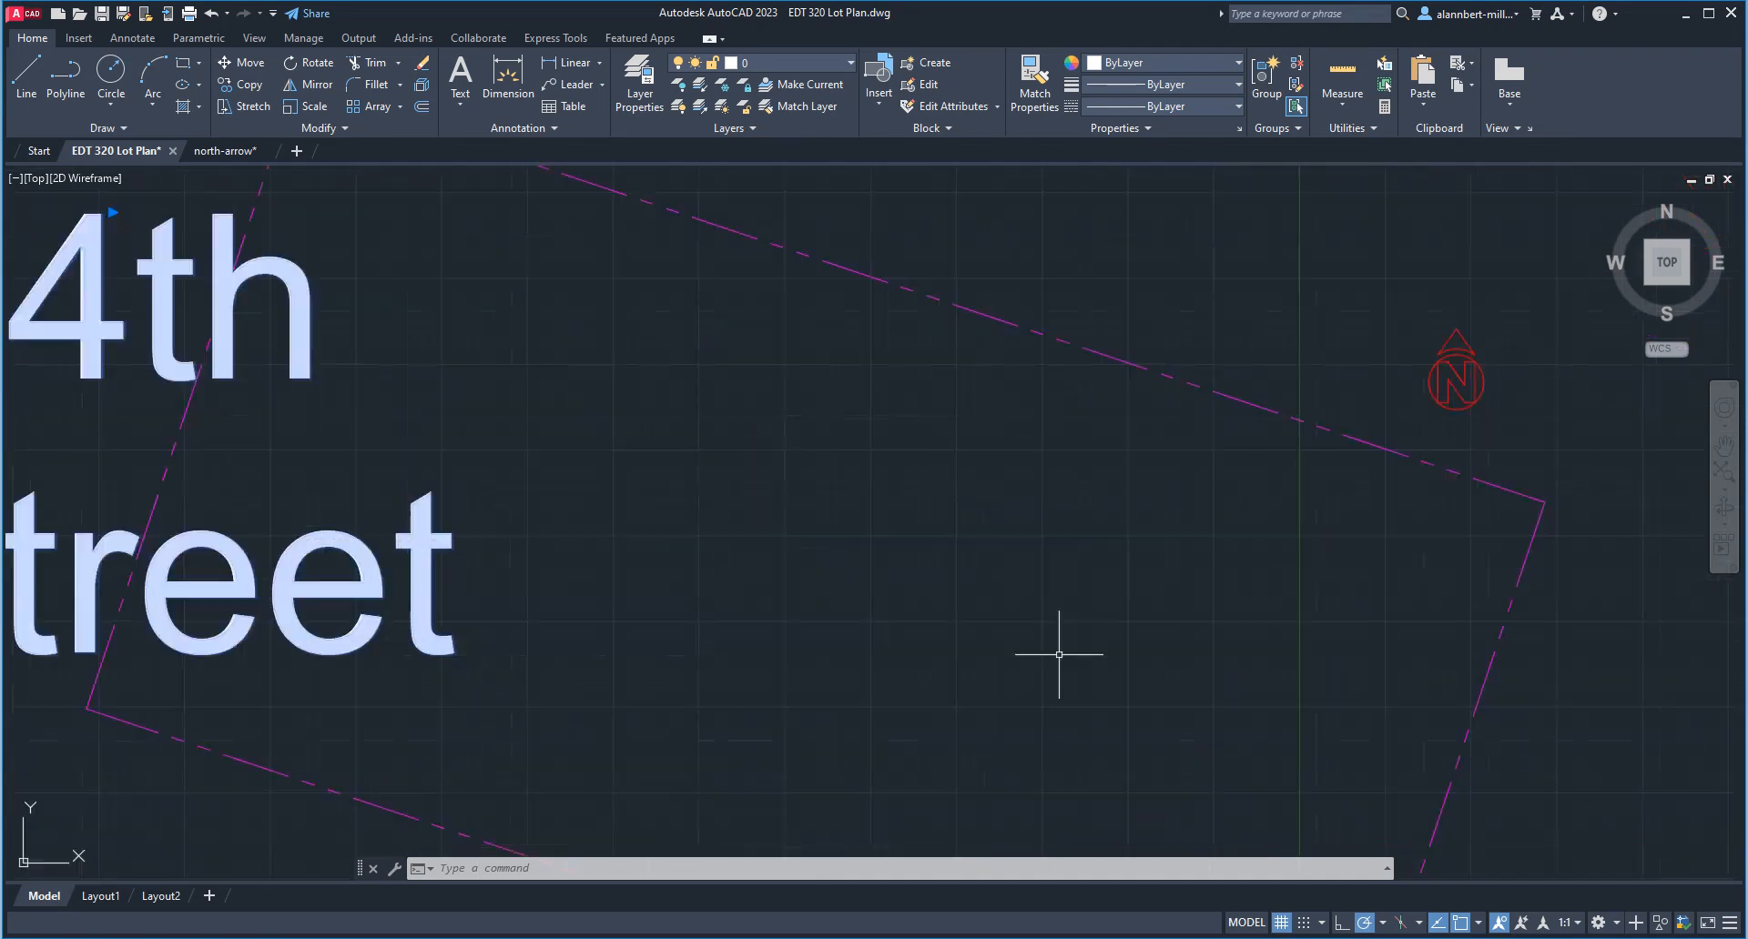
pyautogui.scroll(-3, 1061, 656)
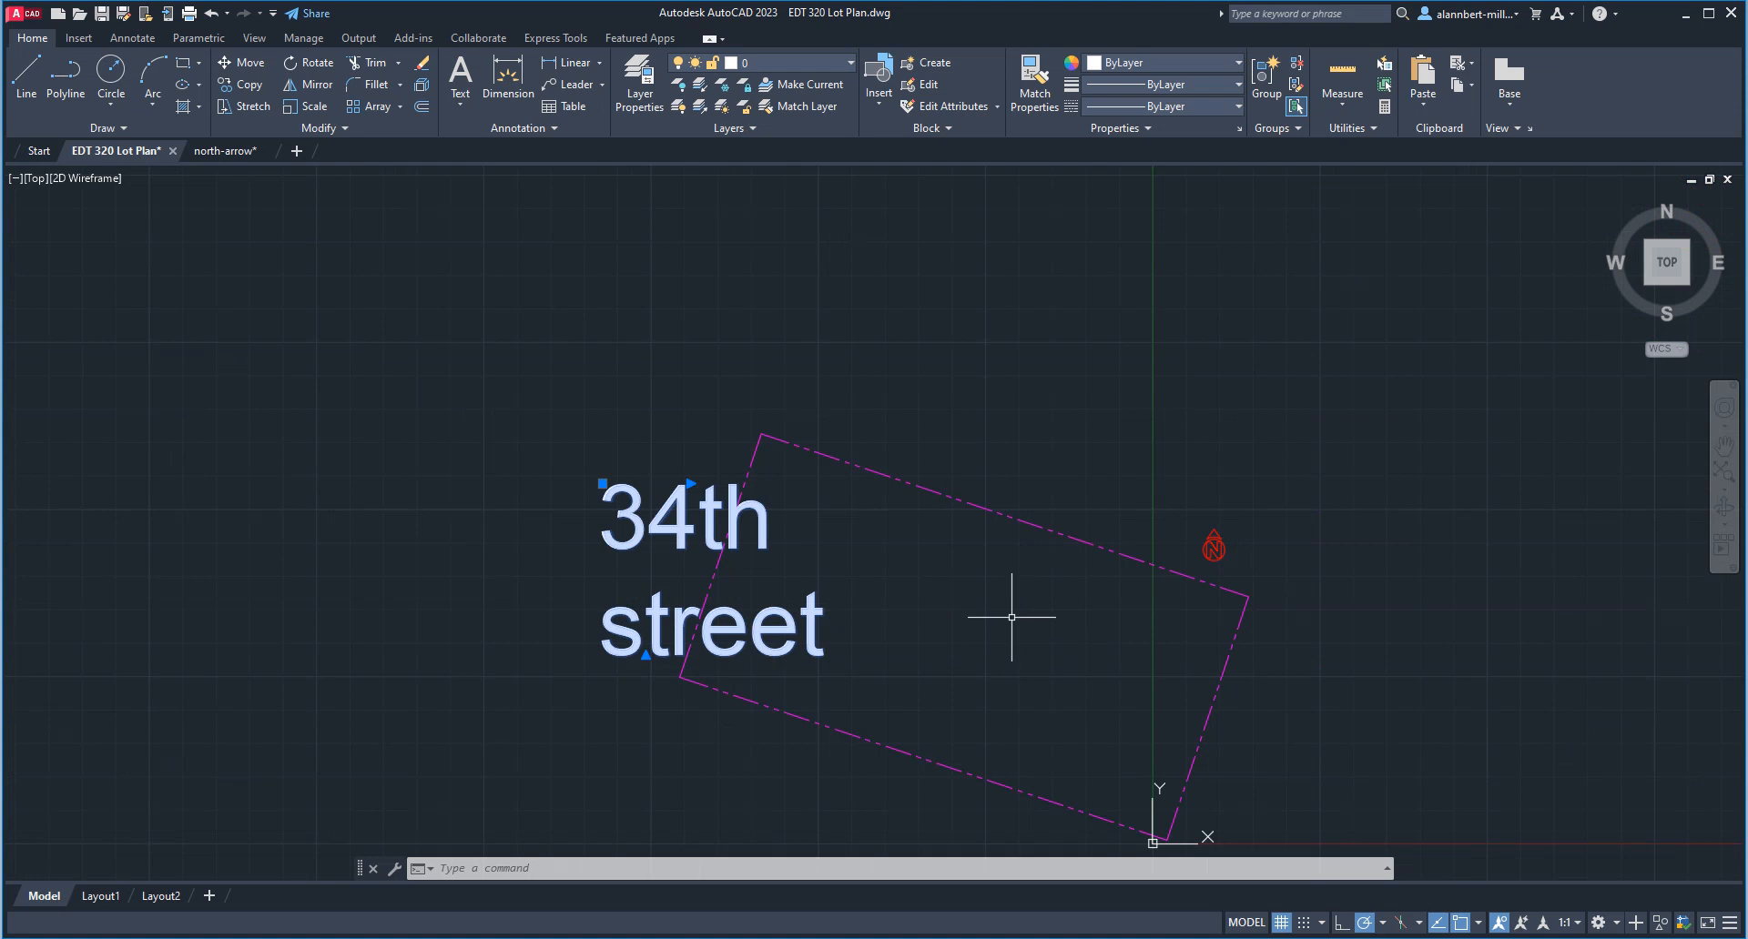
pyautogui.moveTo(1012, 617)
pyautogui.mouseDown(button='middle')
pyautogui.moveTo(881, 532)
pyautogui.moveTo(925, 535)
pyautogui.moveTo(749, 542)
pyautogui.moveTo(860, 520)
pyautogui.mouseUp(button='middle')
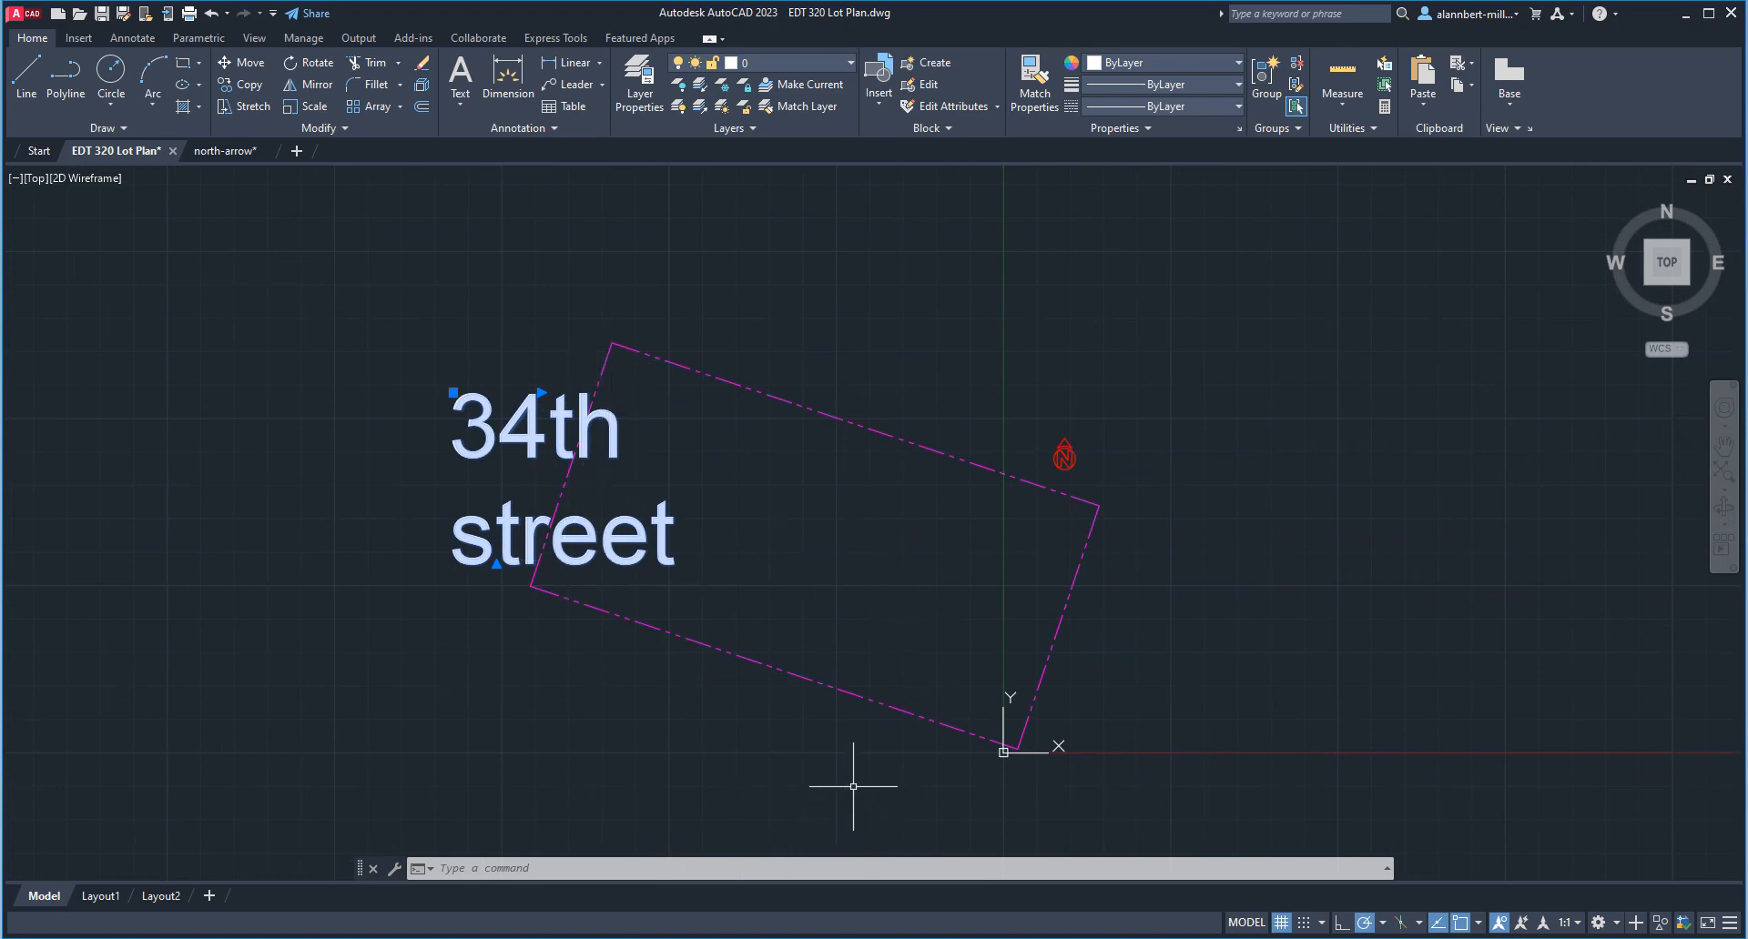
pyautogui.write('RO')
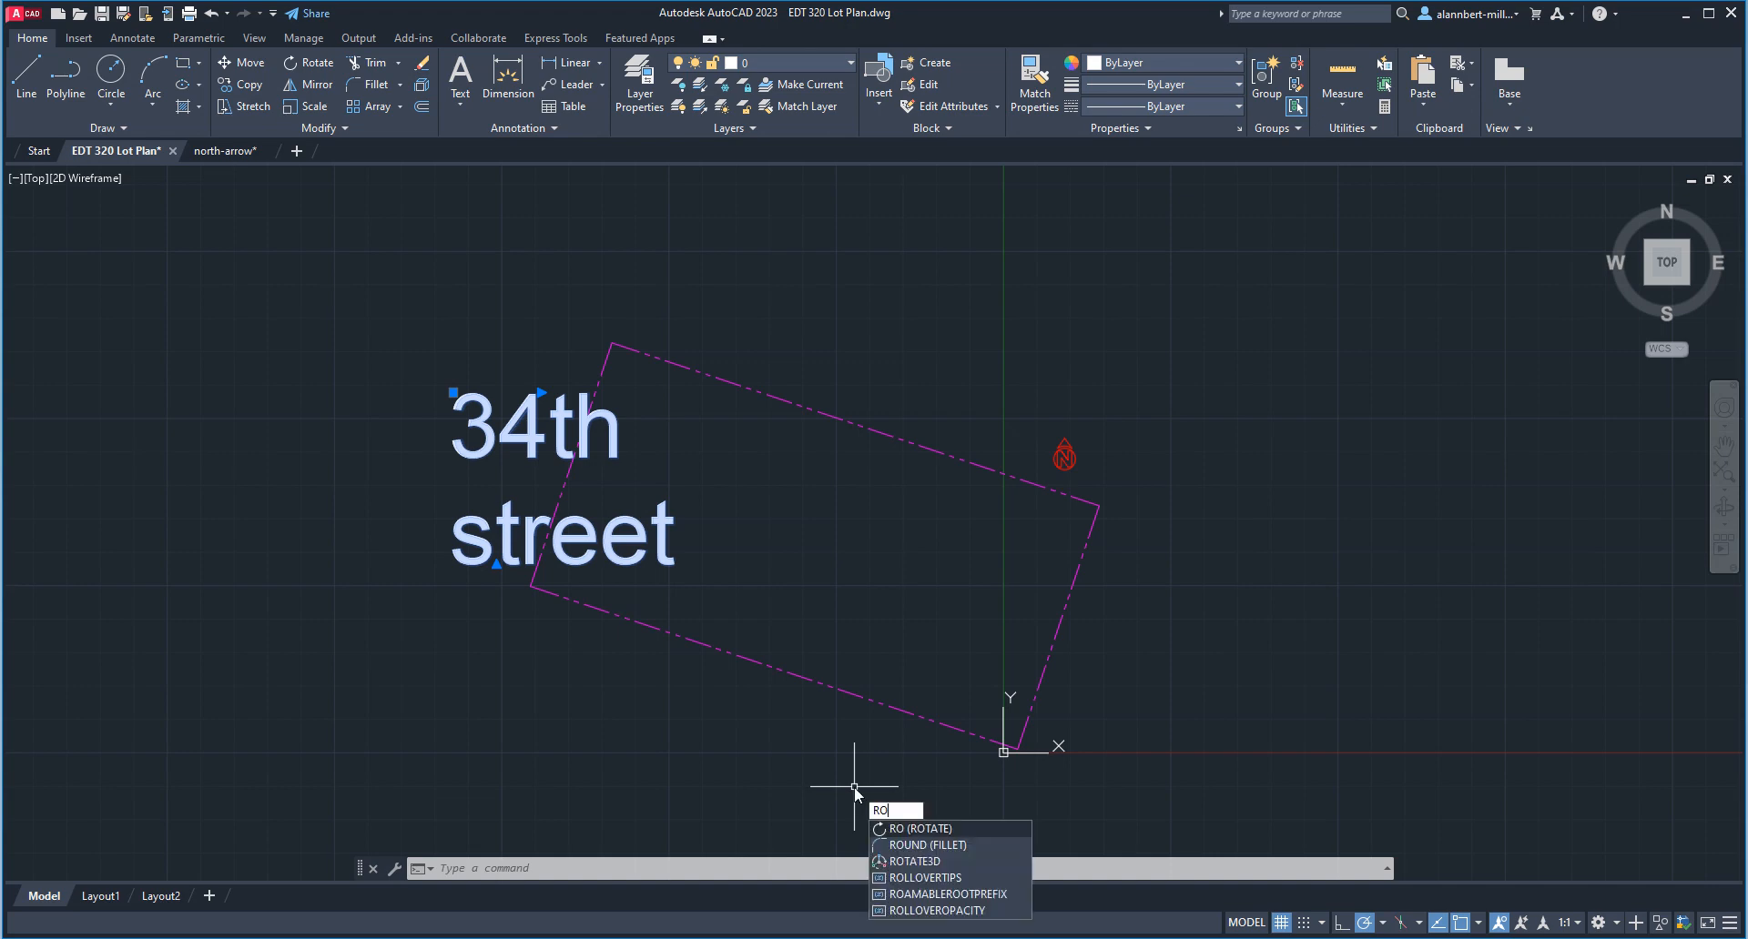
pyautogui.write('tate')
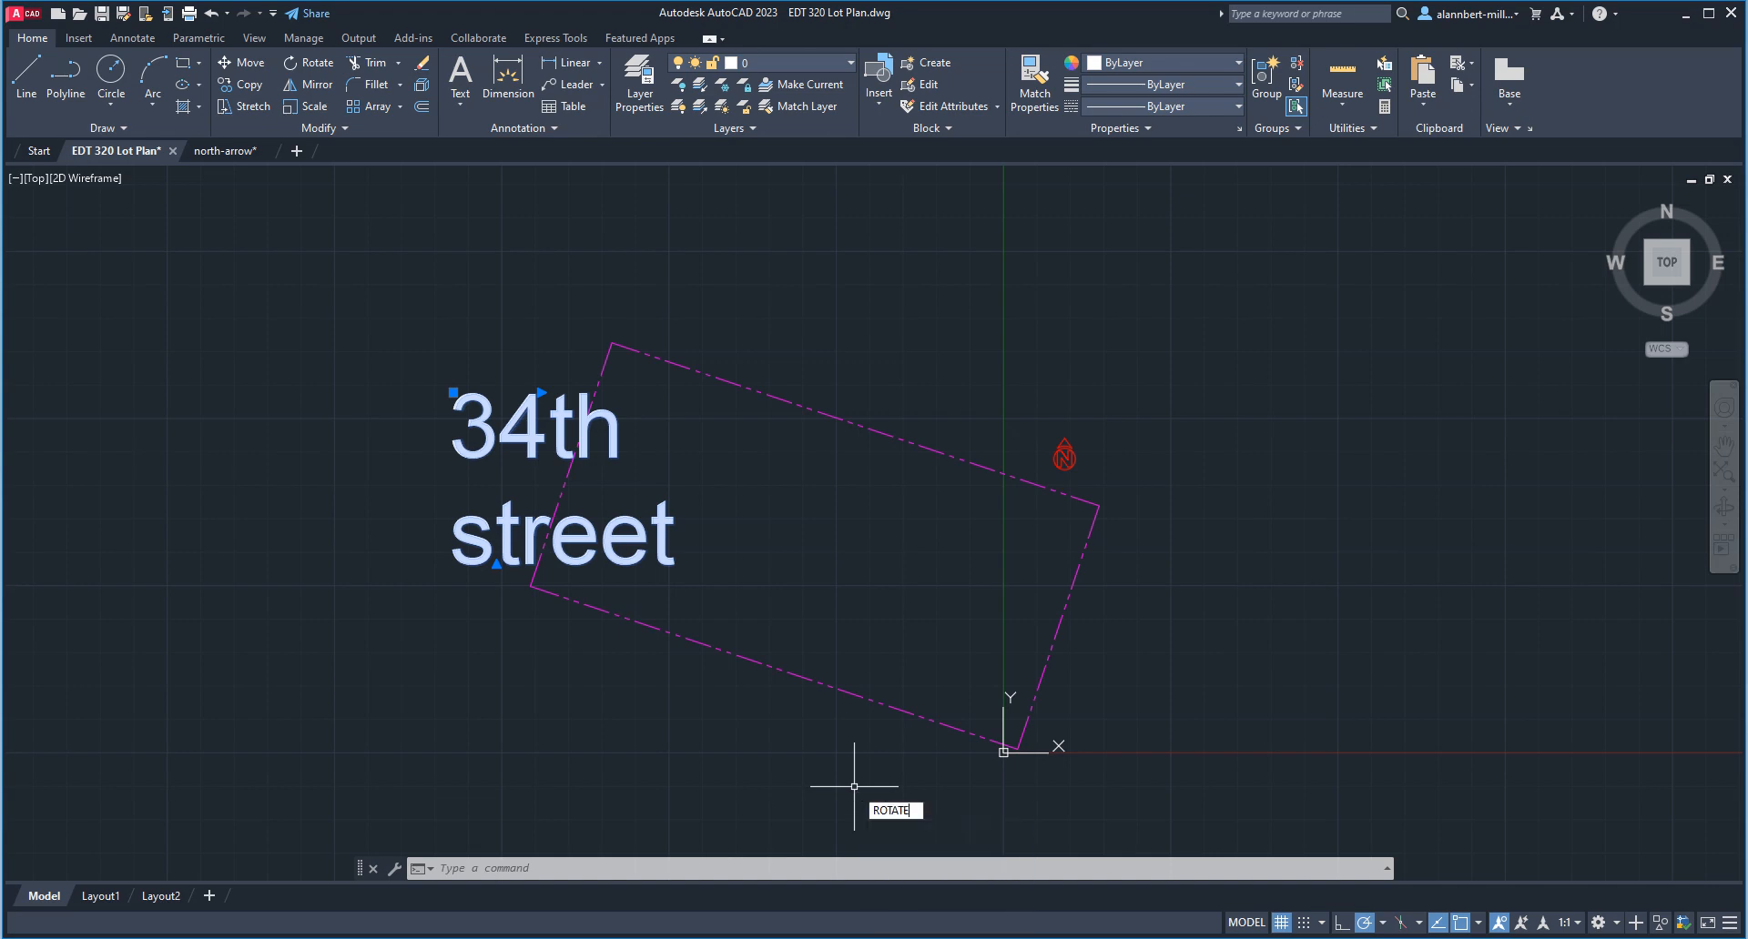
pyautogui.press('Return')
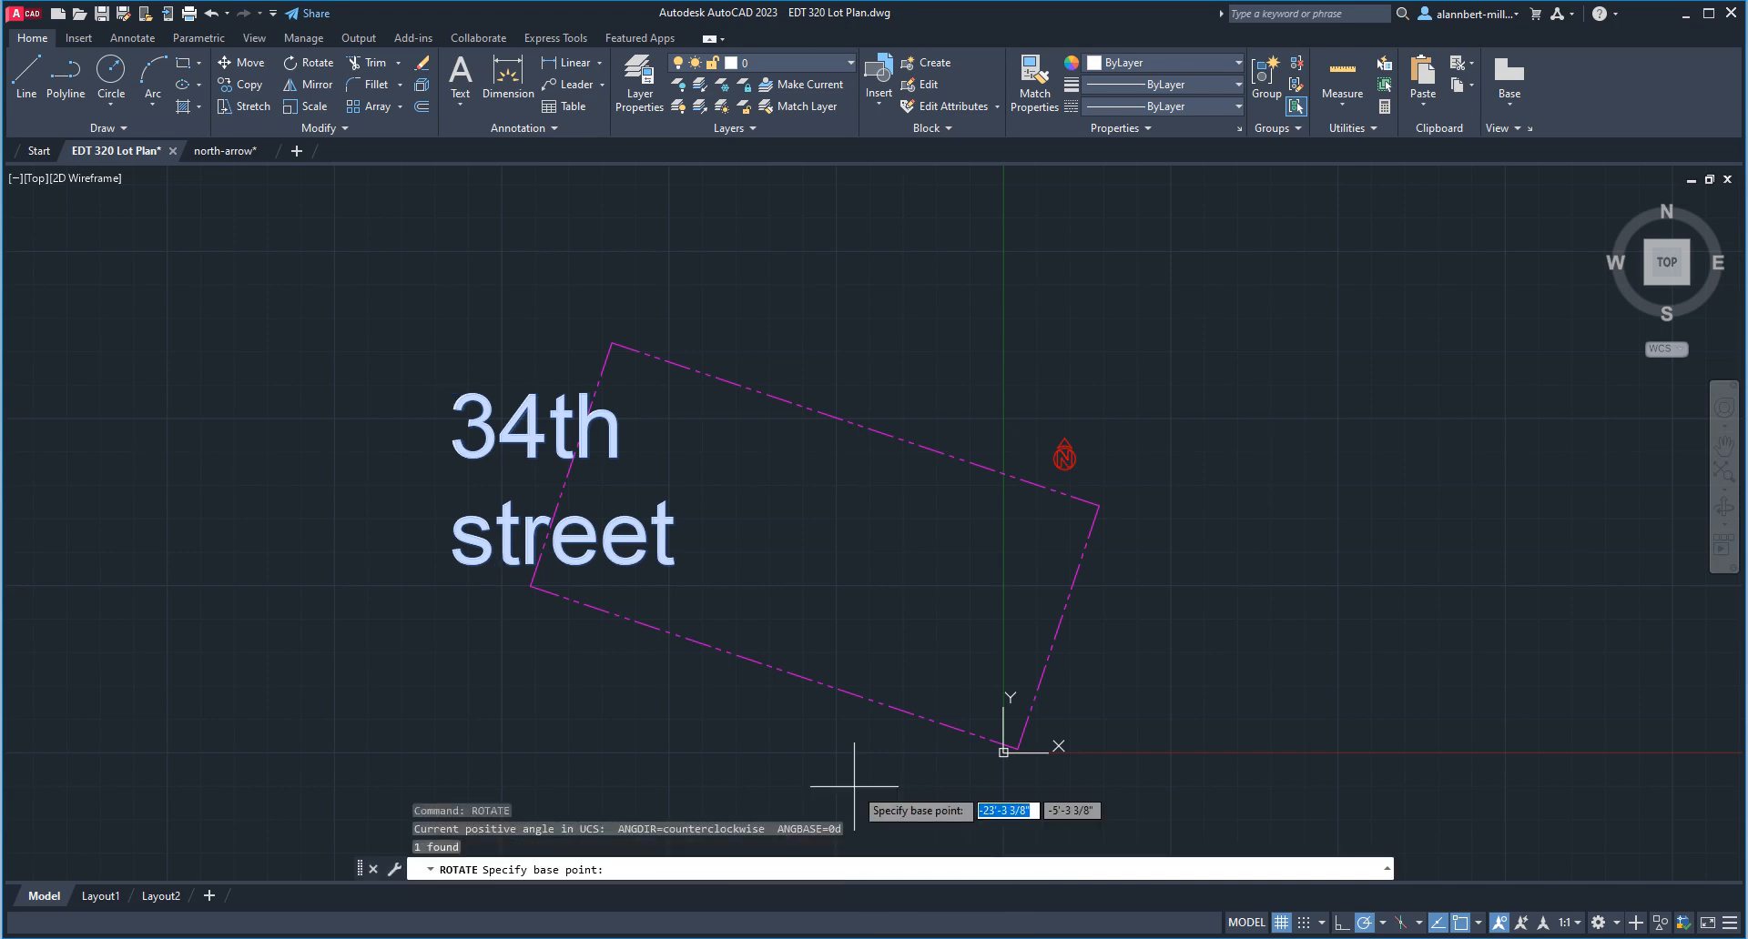
pyautogui.click(363, 274)
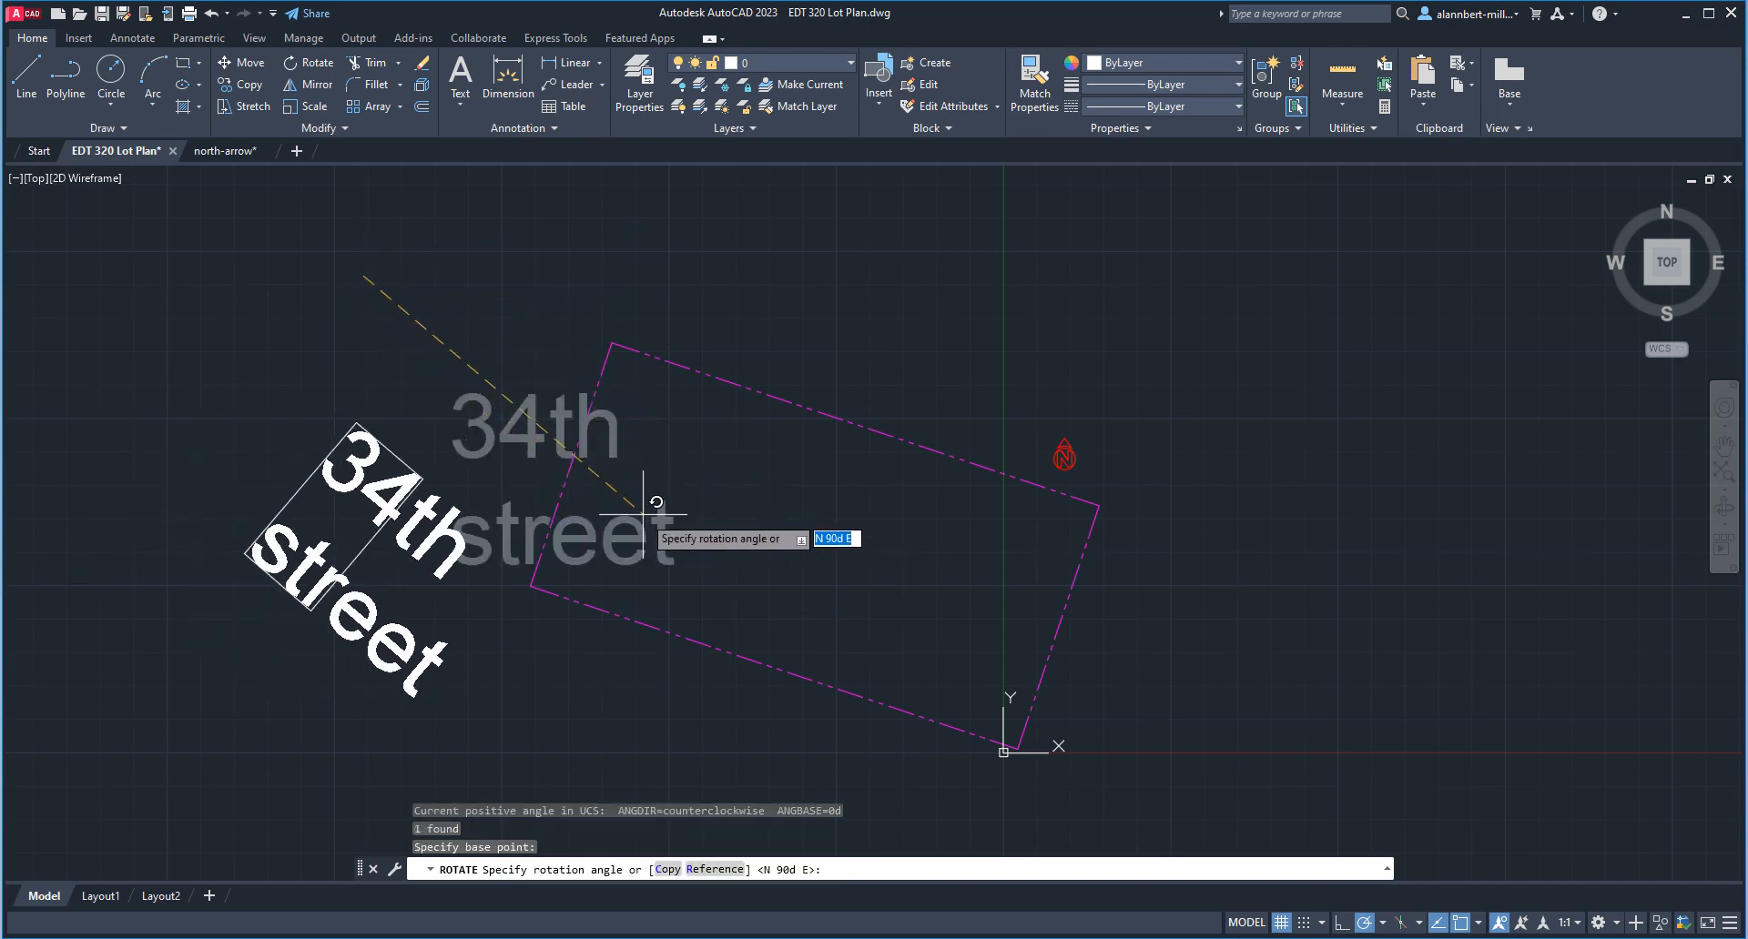
pyautogui.press('Escape')
# Rotate all objects about the lot's northwest corner by reference, using its west boundary line as reference and N 90d E as the new direction.
pyautogui.write('r')
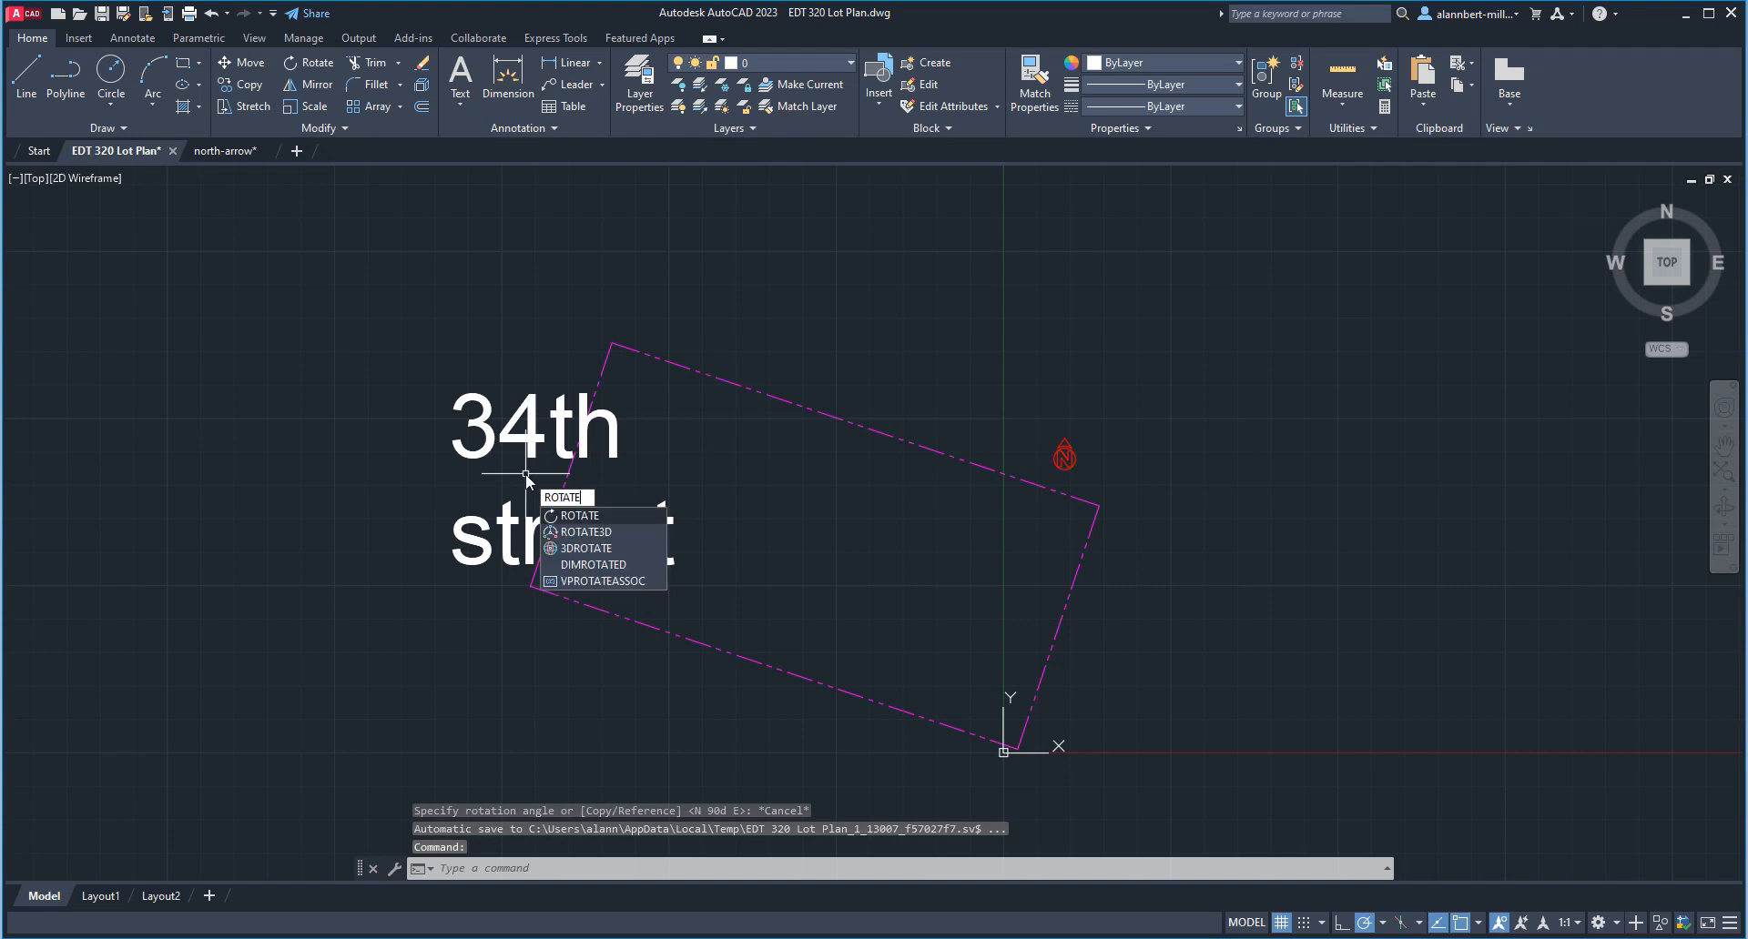
pyautogui.press('Return')
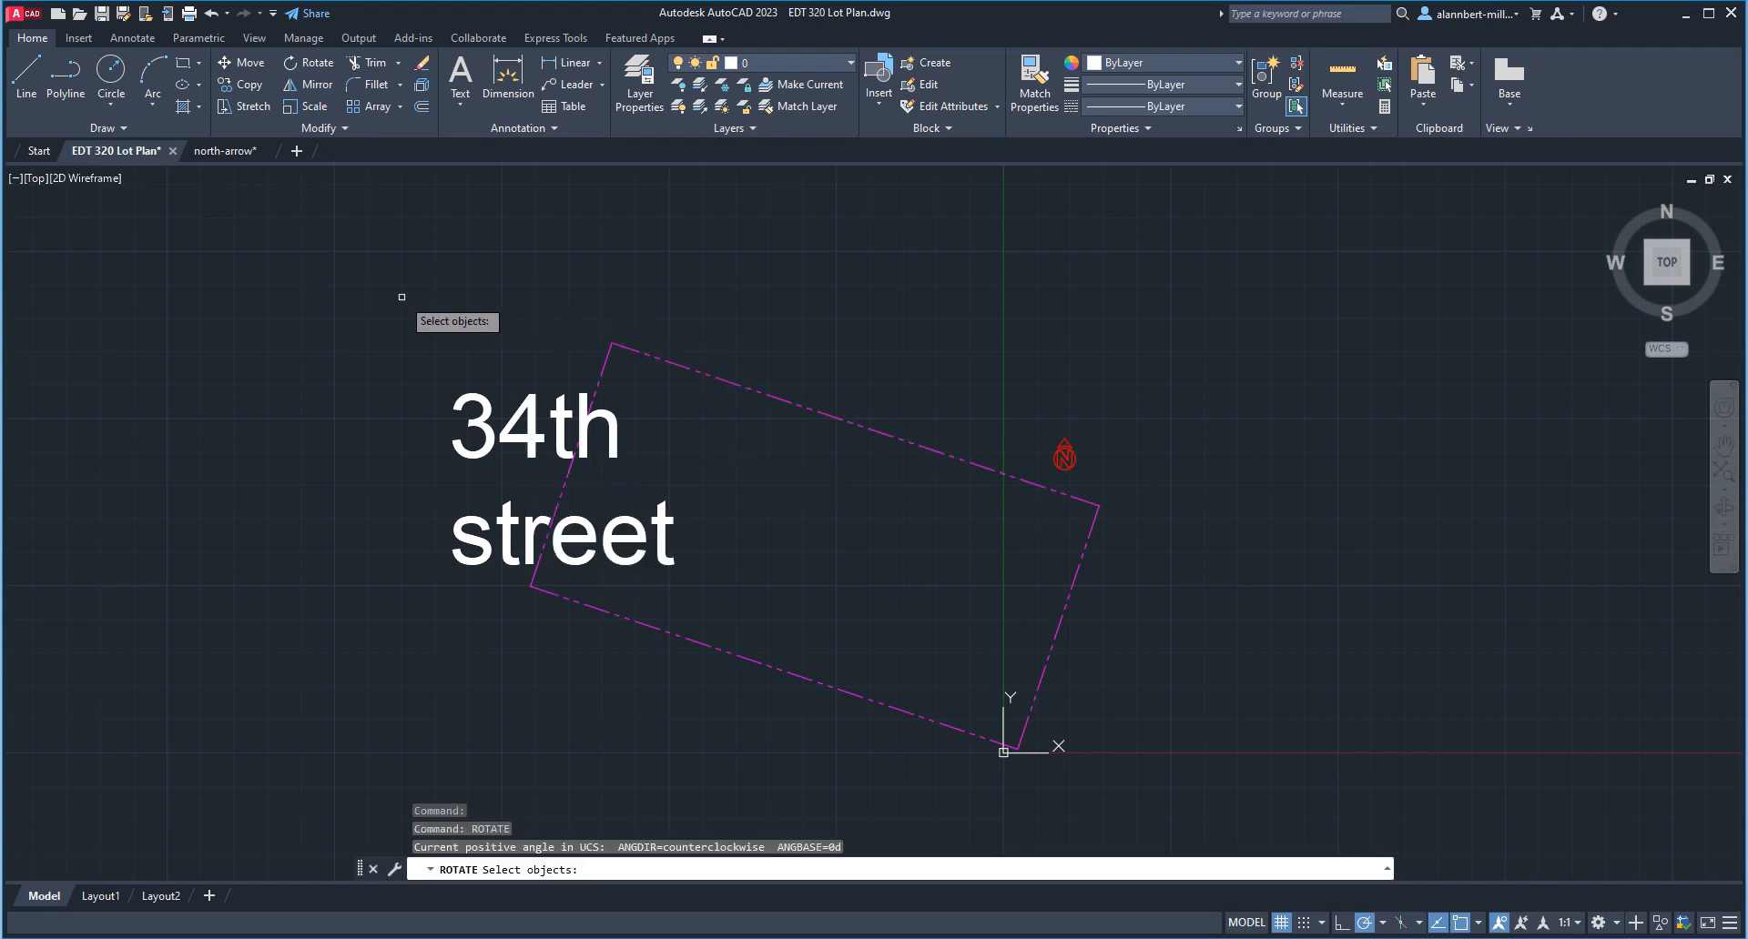
pyautogui.click(237, 235)
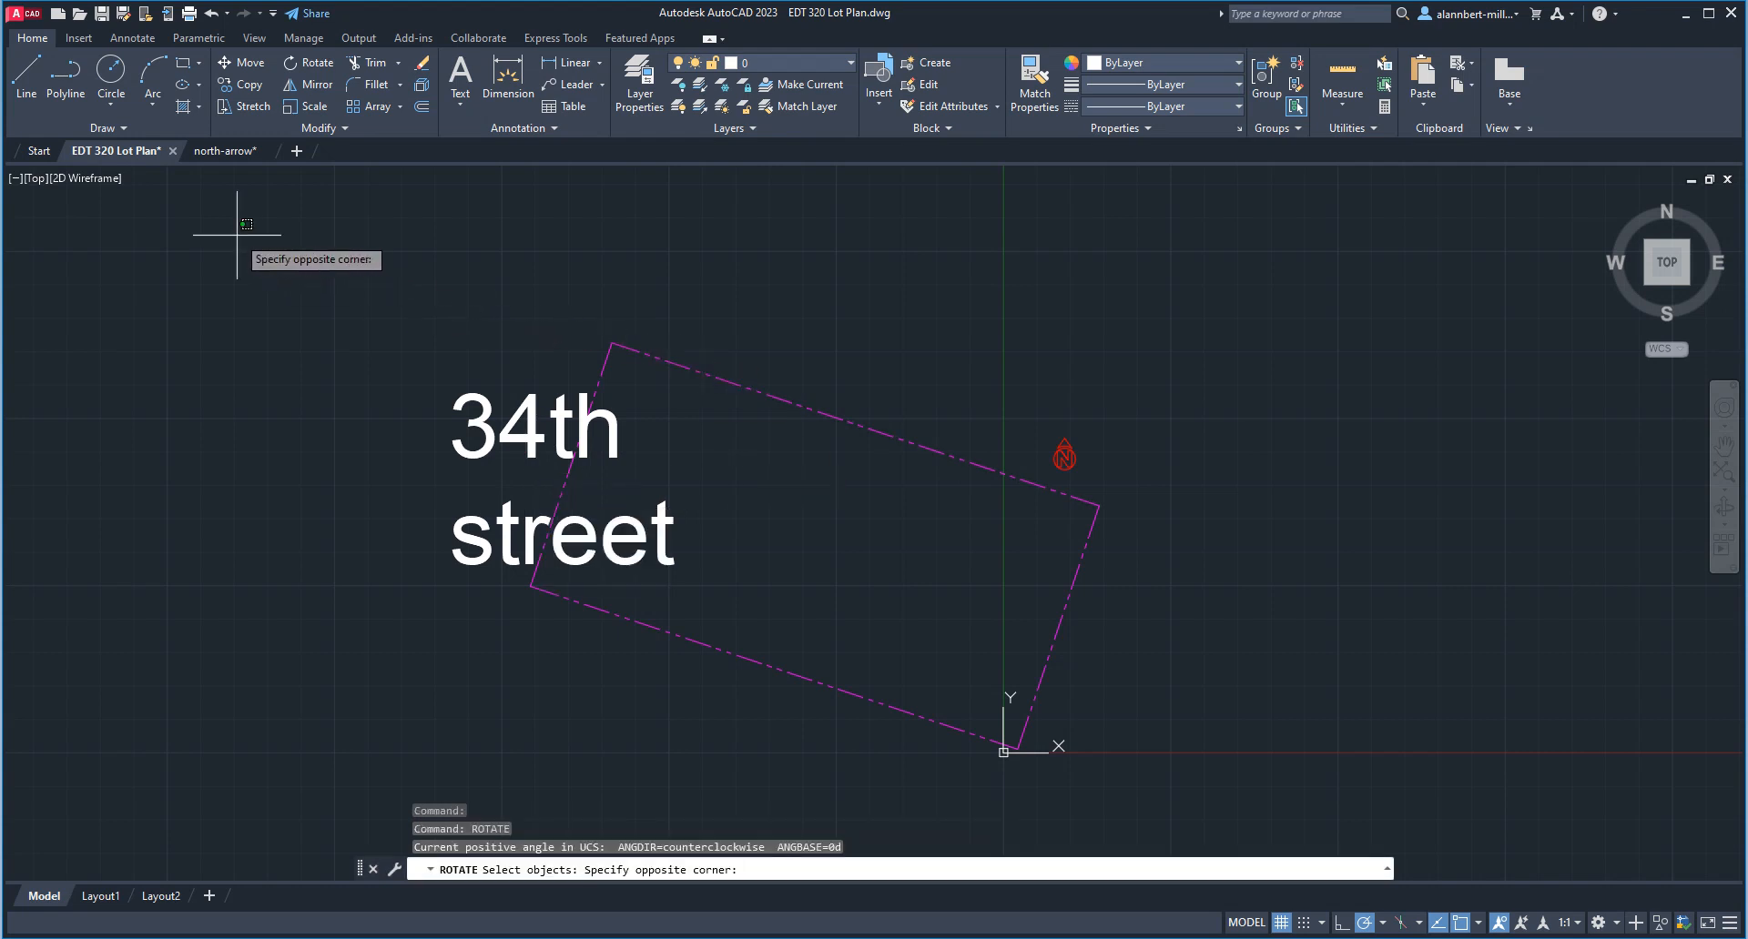
pyautogui.click(1200, 774)
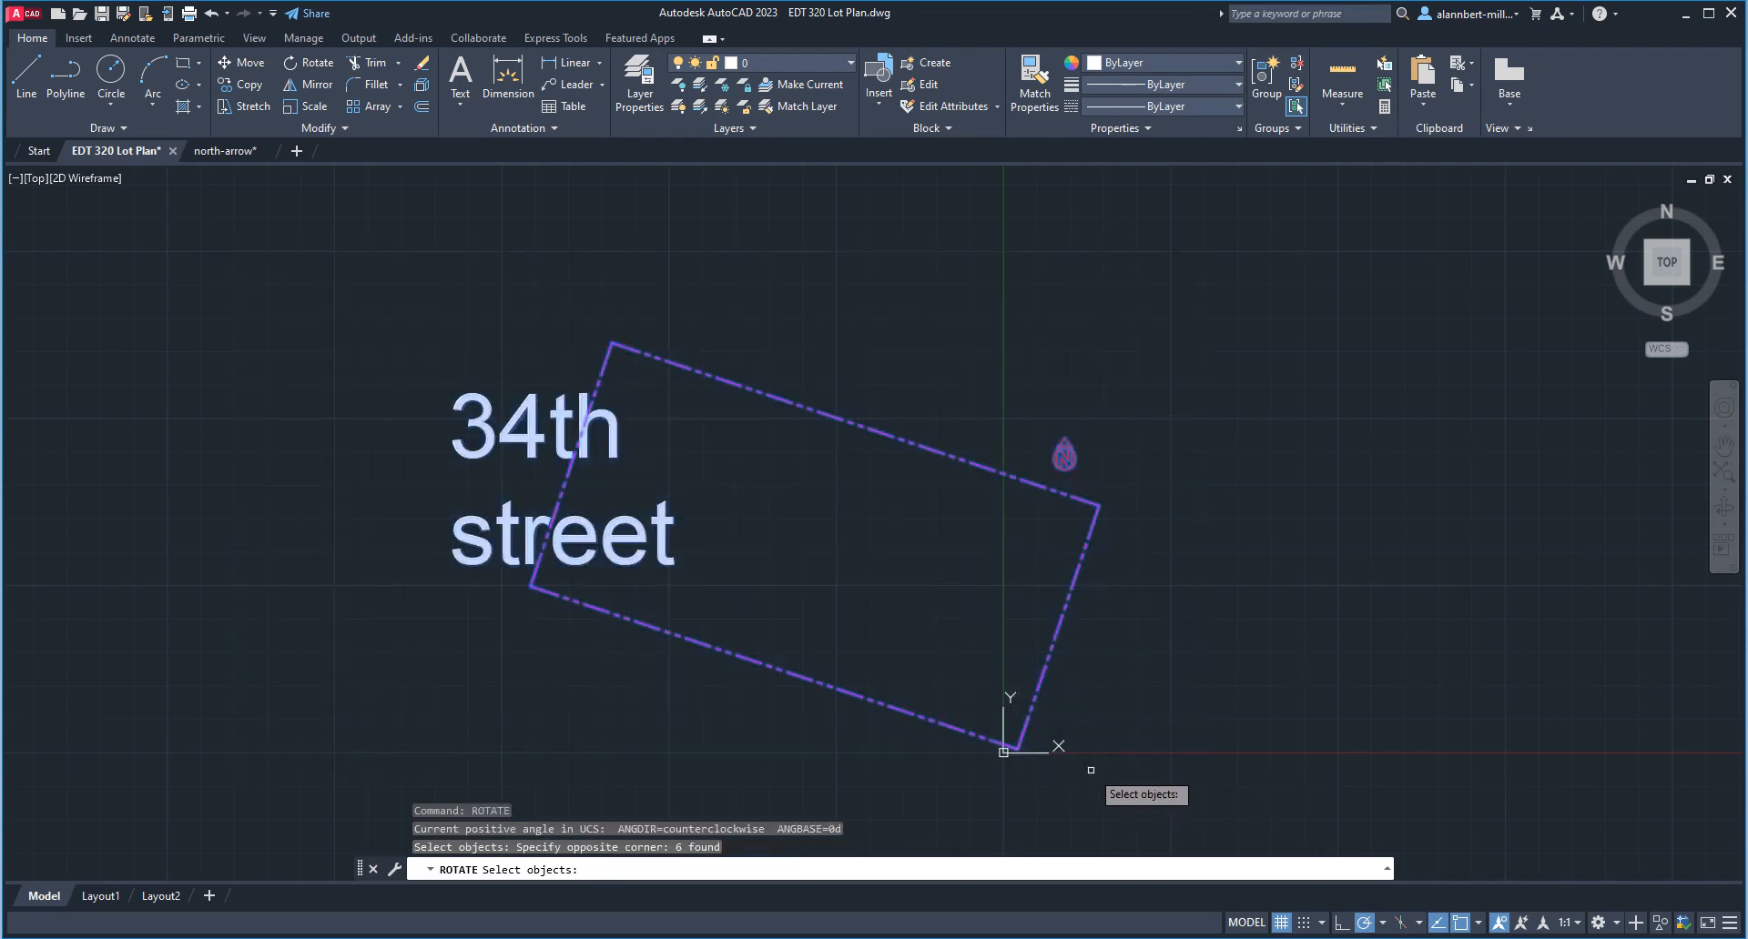
pyautogui.write('all')
pyautogui.press('Return')
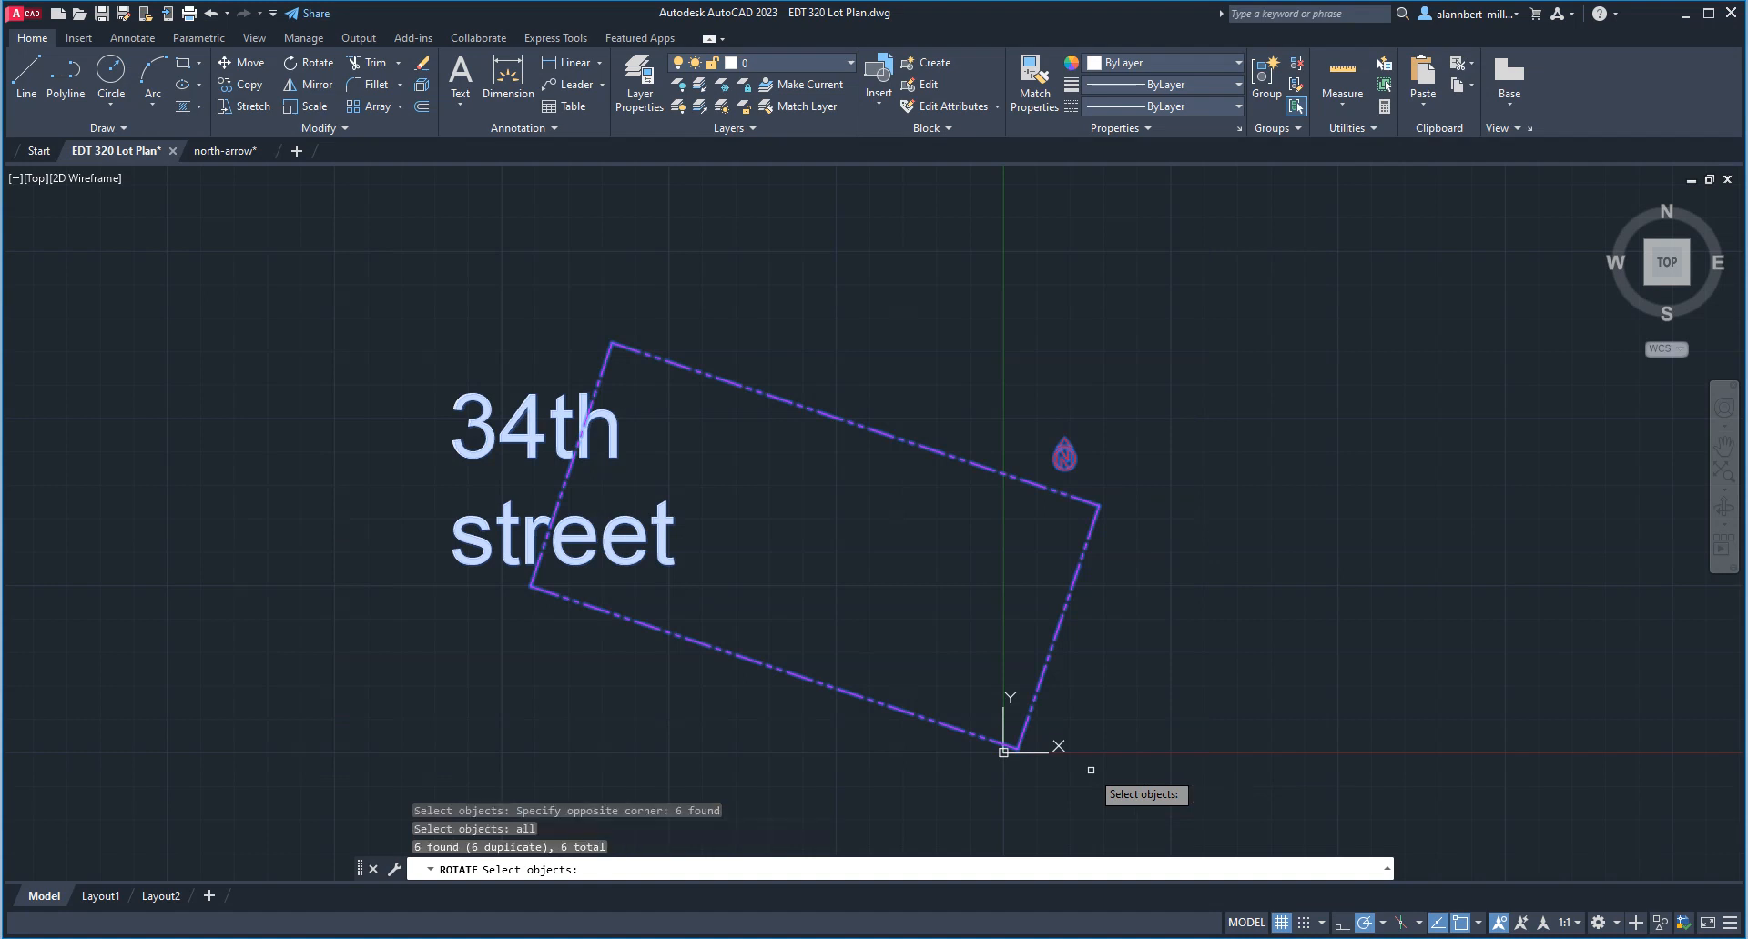
pyautogui.press('Return')
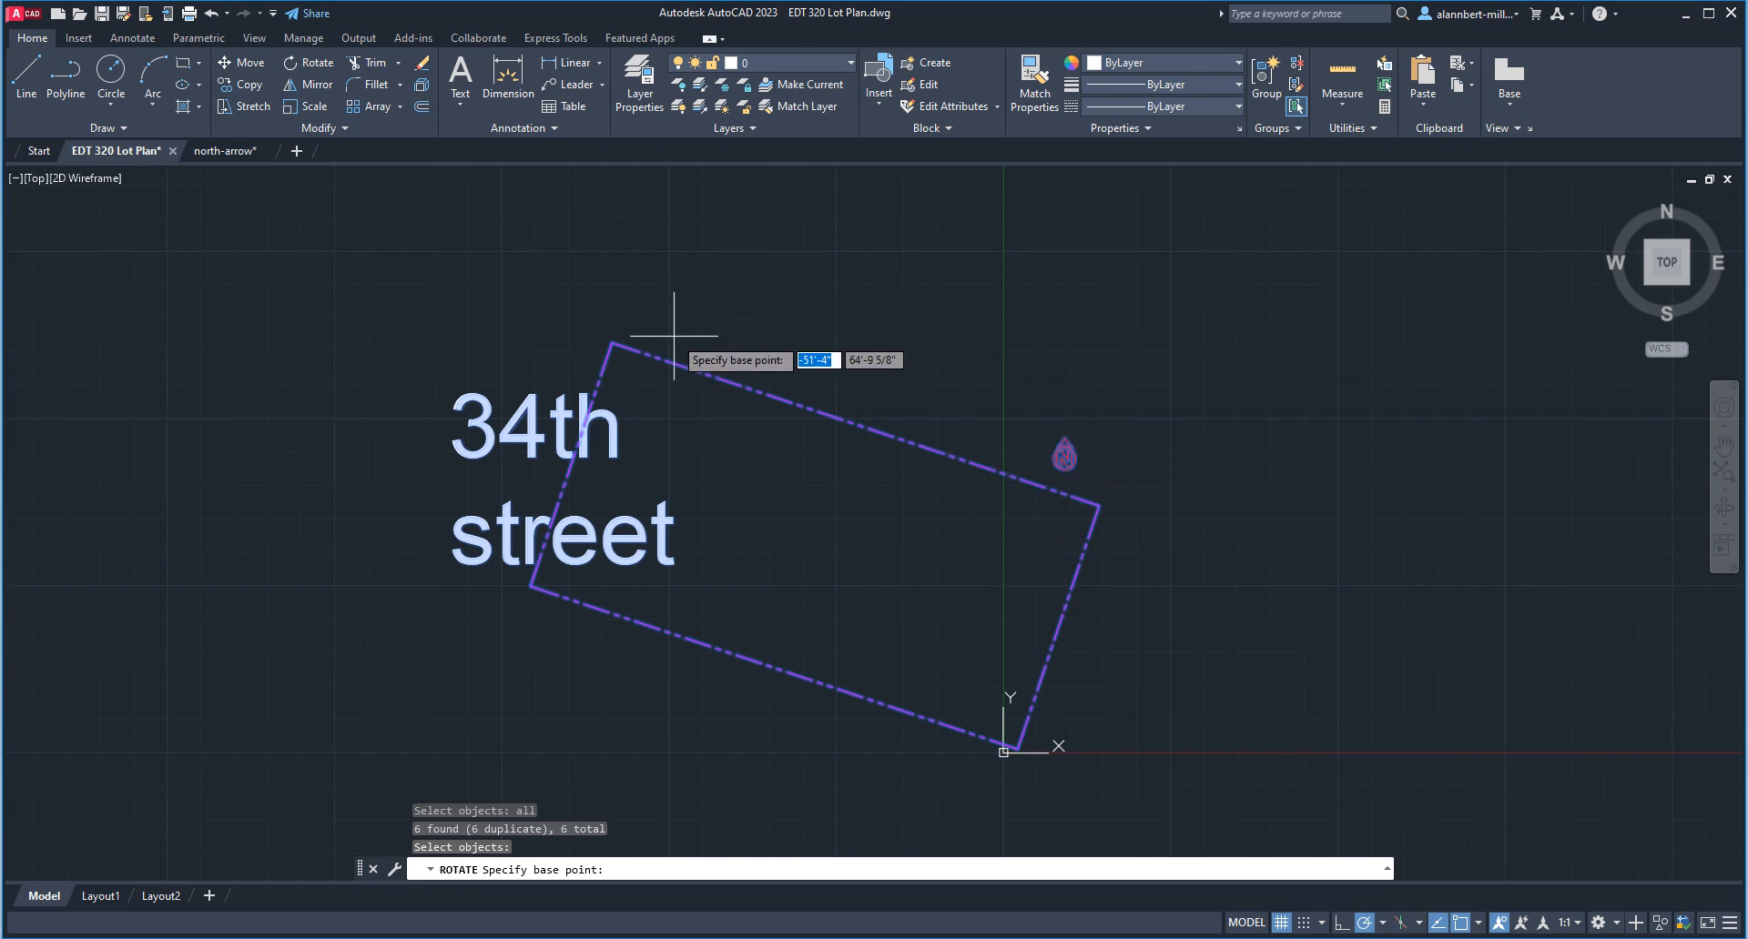
pyautogui.click(612, 343)
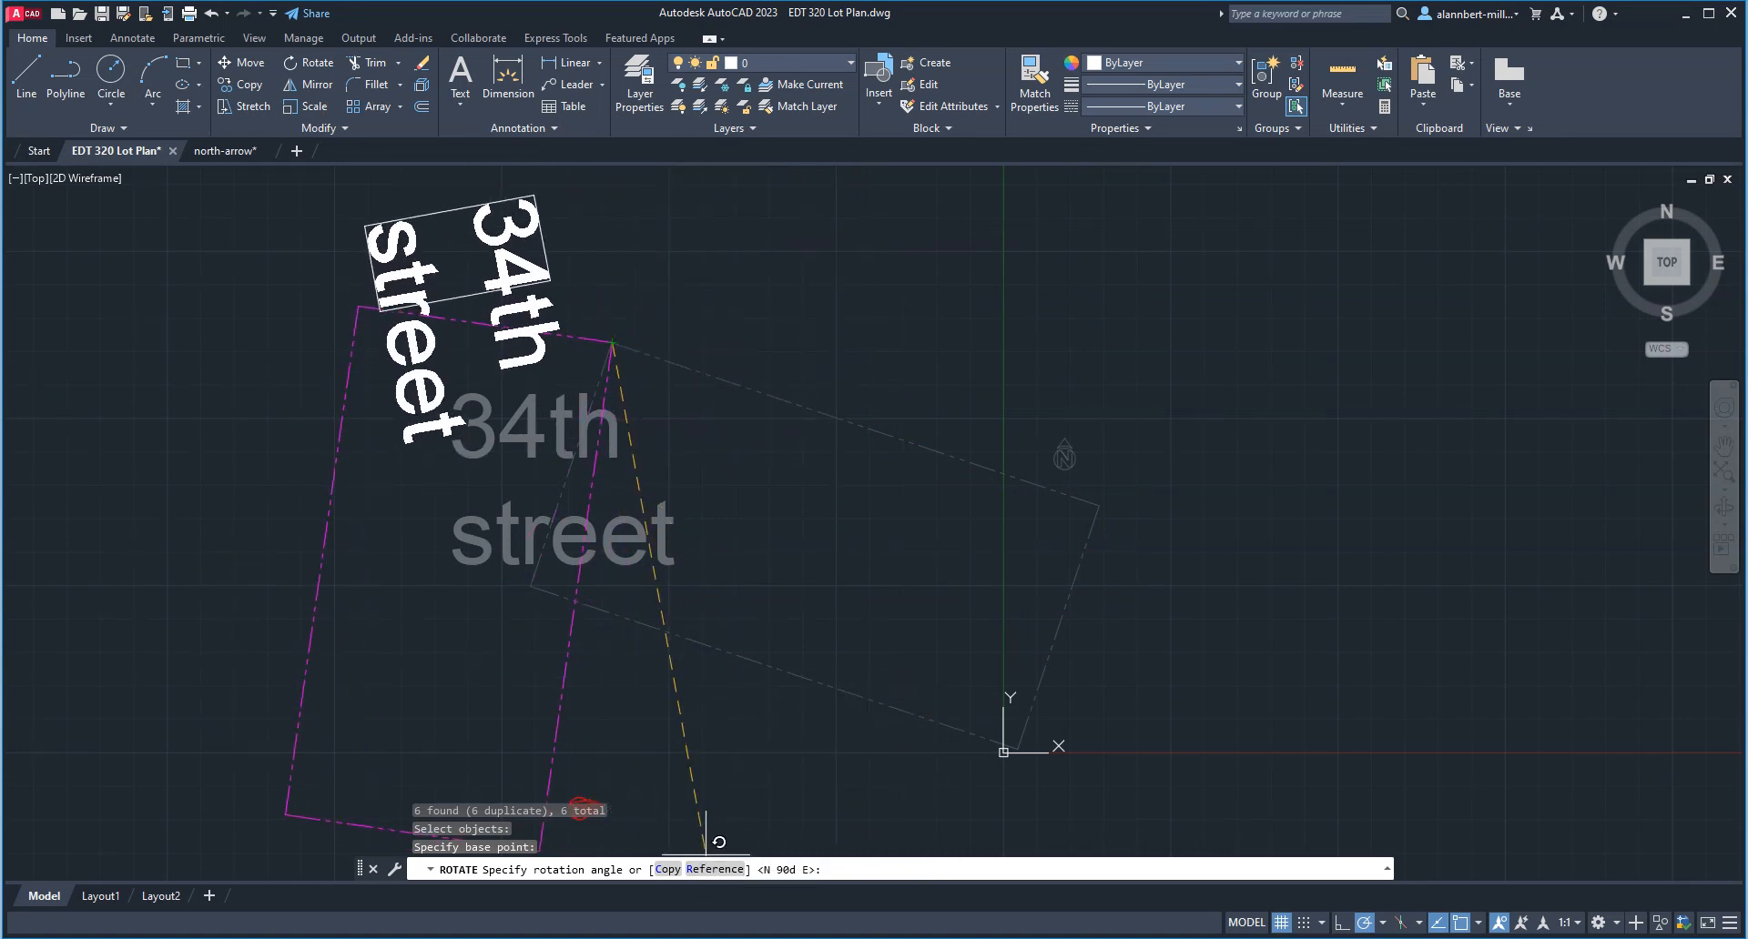
pyautogui.write('r')
pyautogui.press('Return')
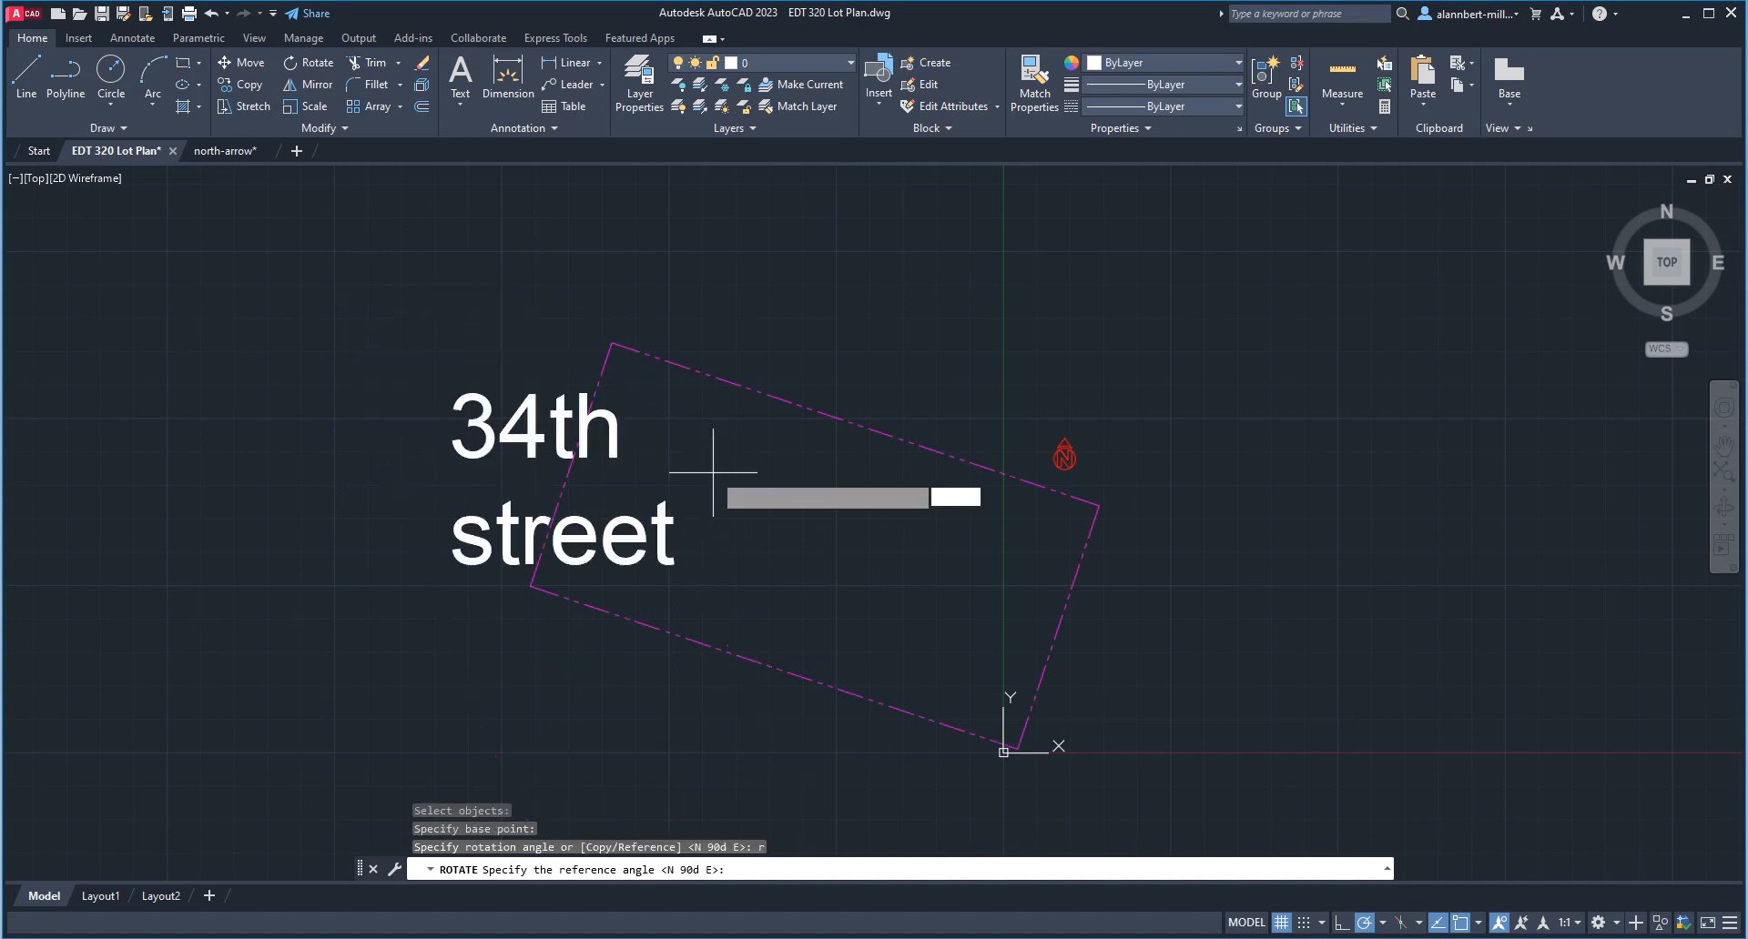
pyautogui.click(609, 343)
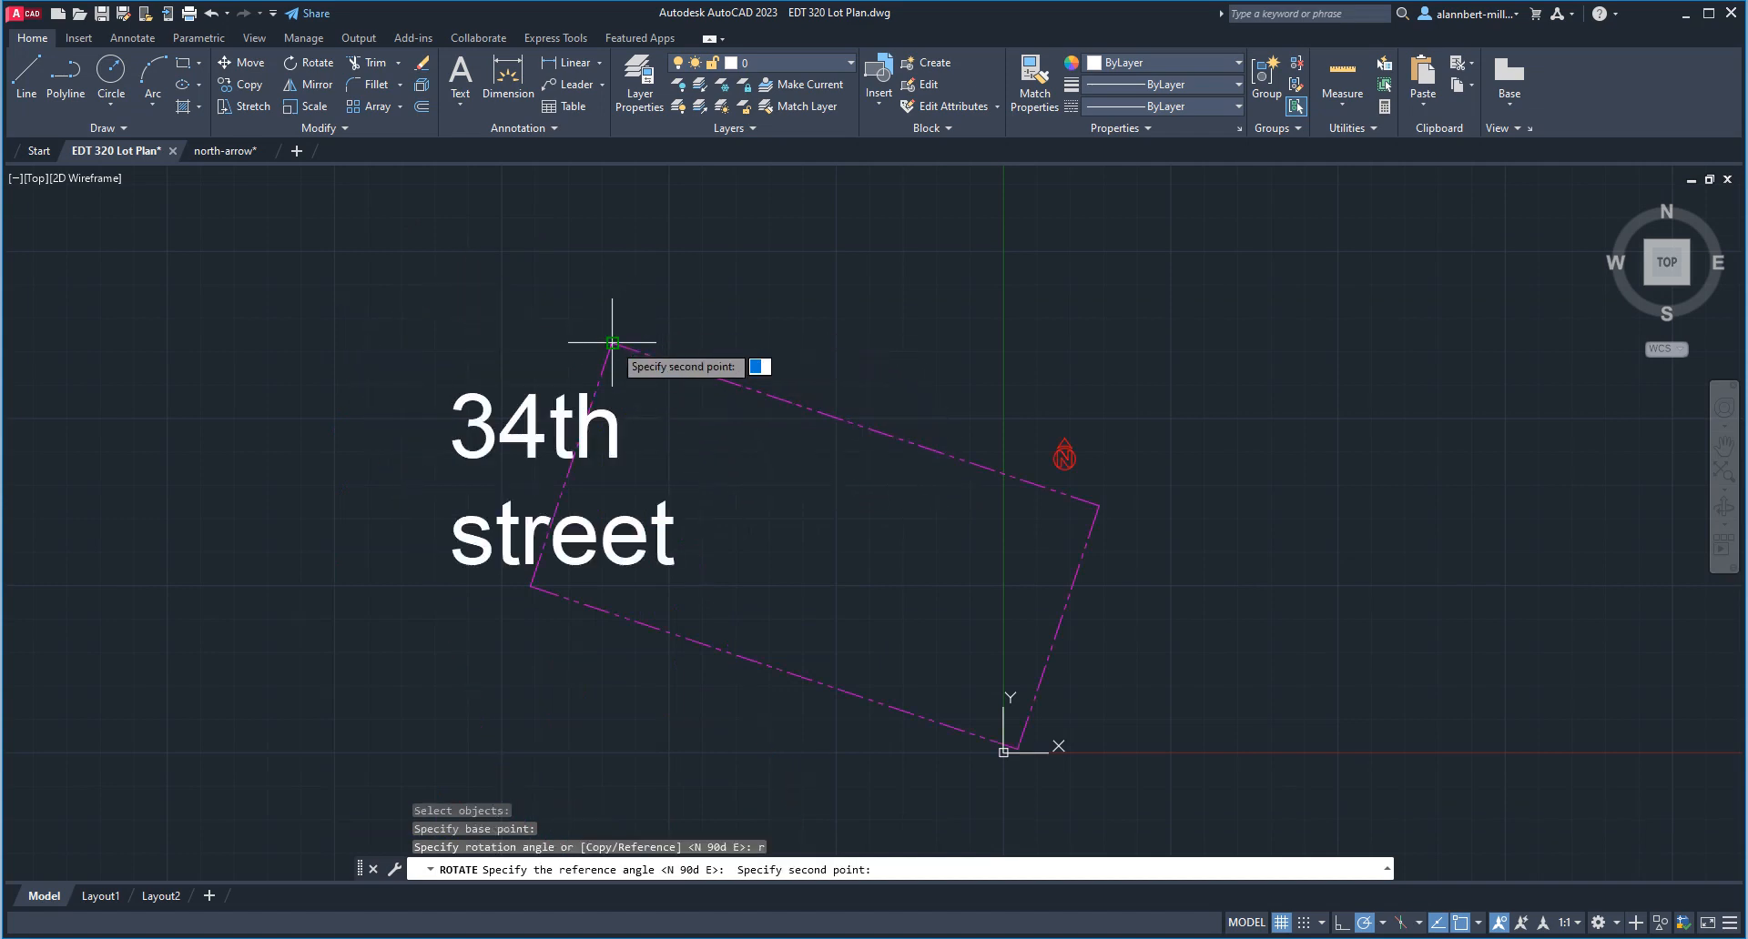
pyautogui.click(531, 586)
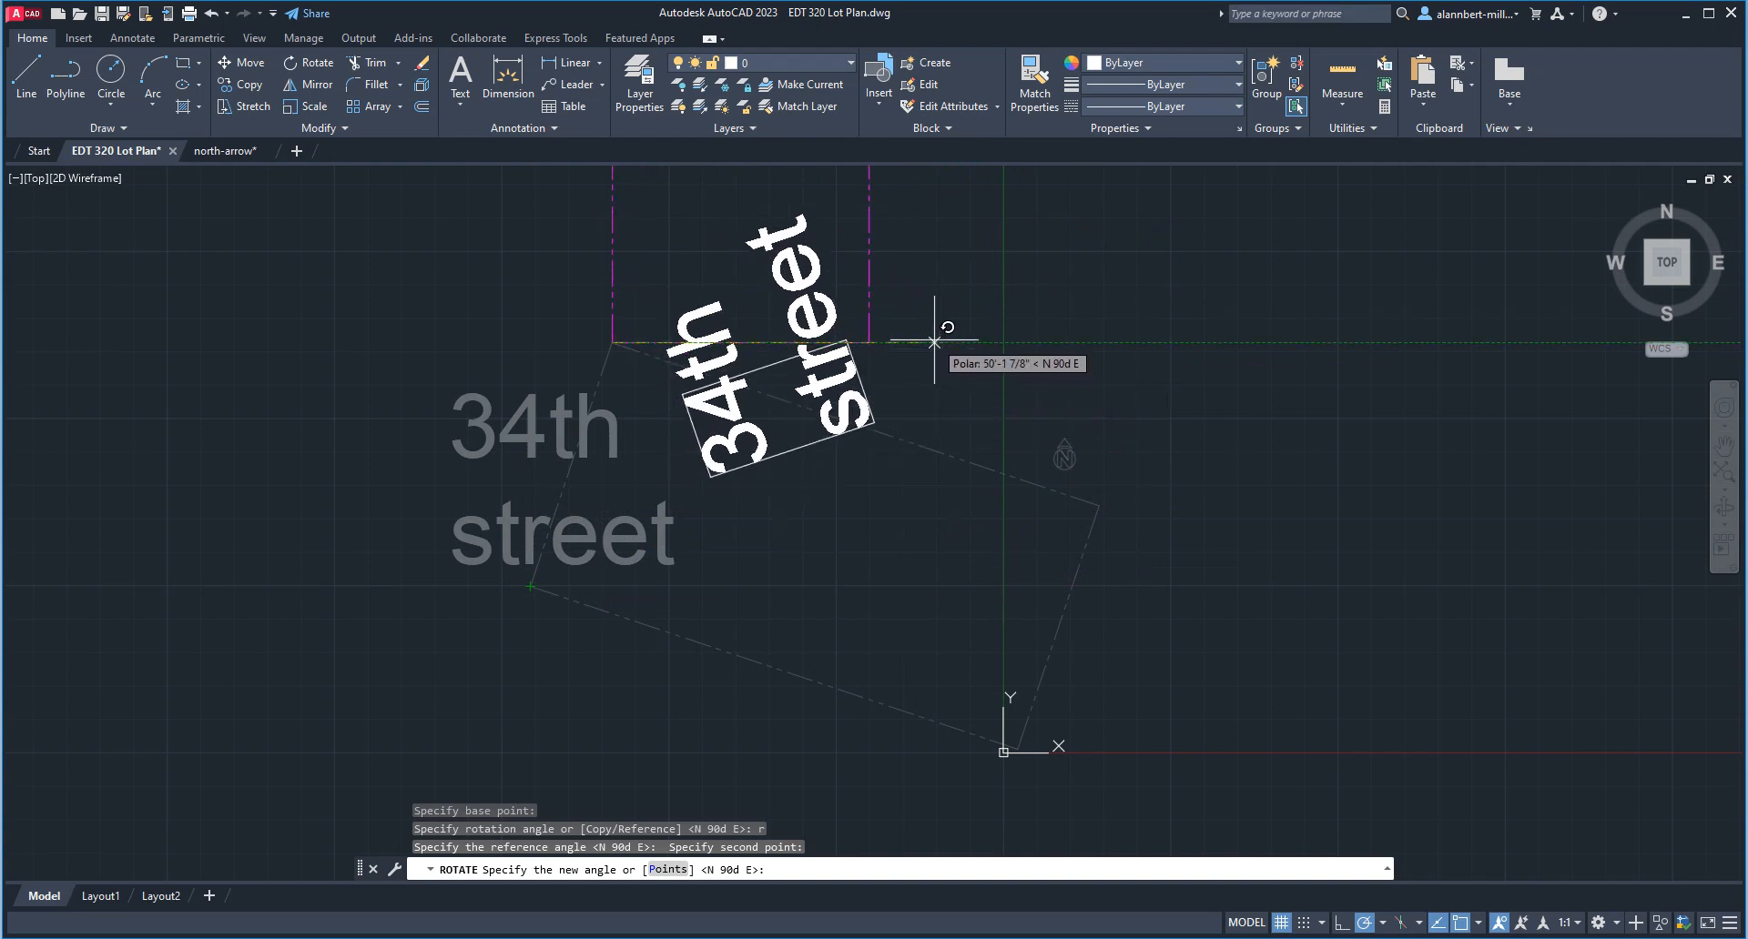
pyautogui.click(934, 341)
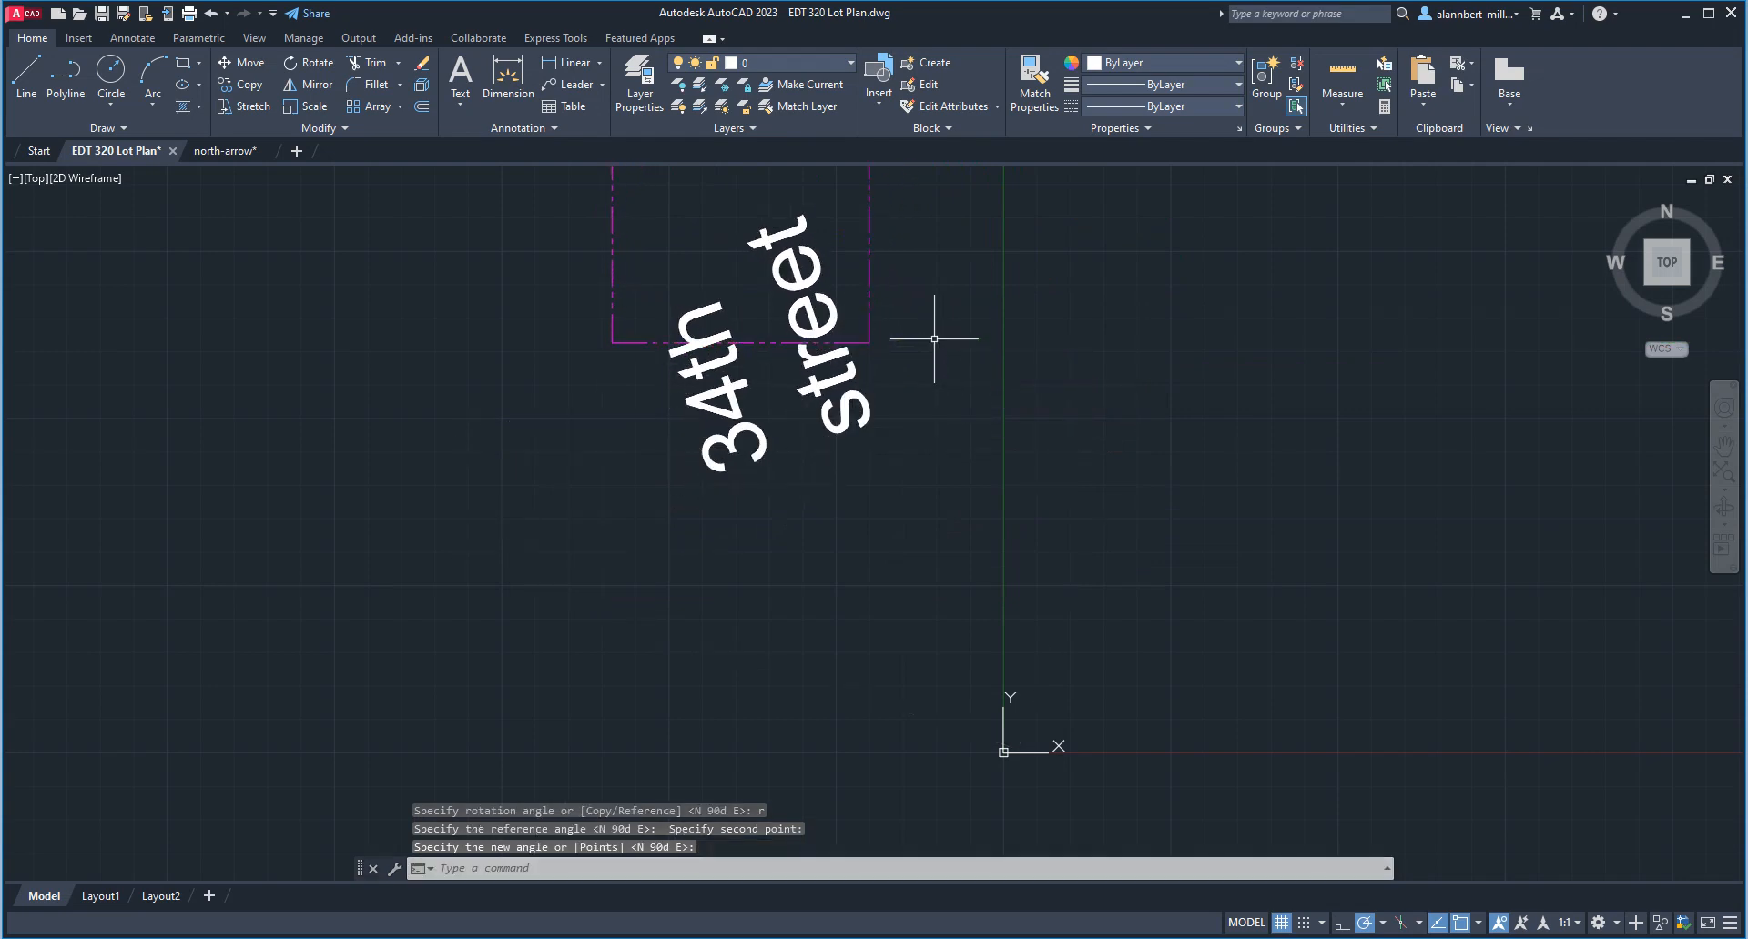
# View the full extents of the rotated drawing and undo the reference rotation of all objects.
pyautogui.write('zoom')
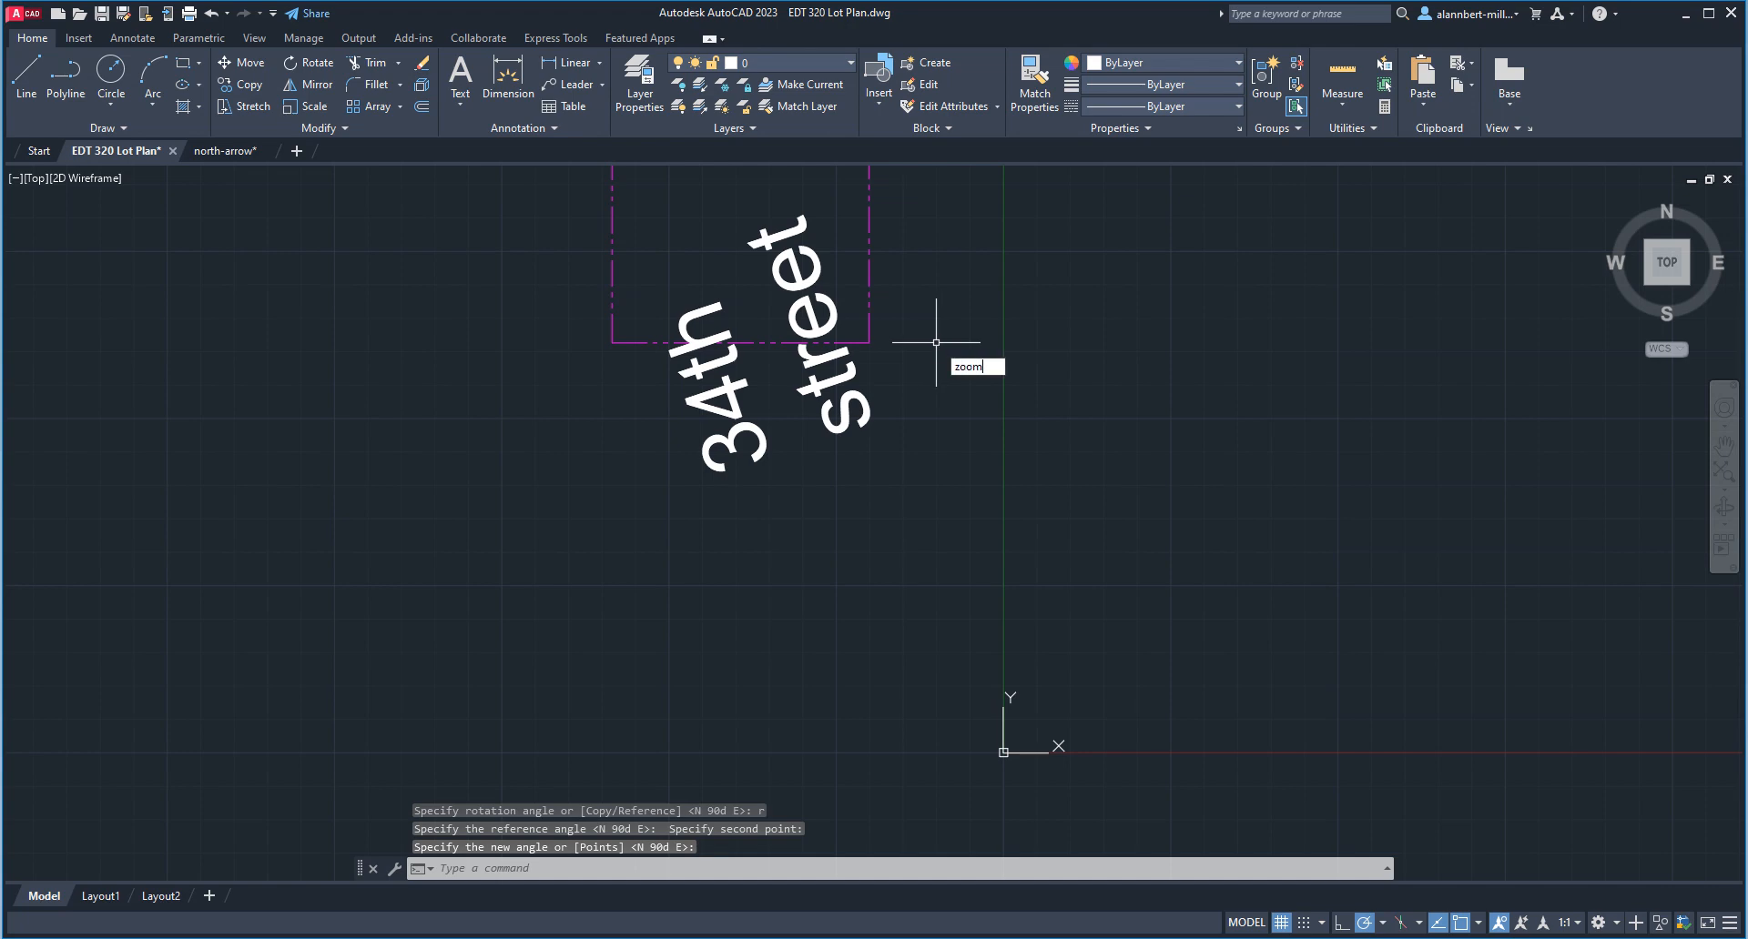
pyautogui.press('Return')
pyautogui.write('e')
pyautogui.press('Return')
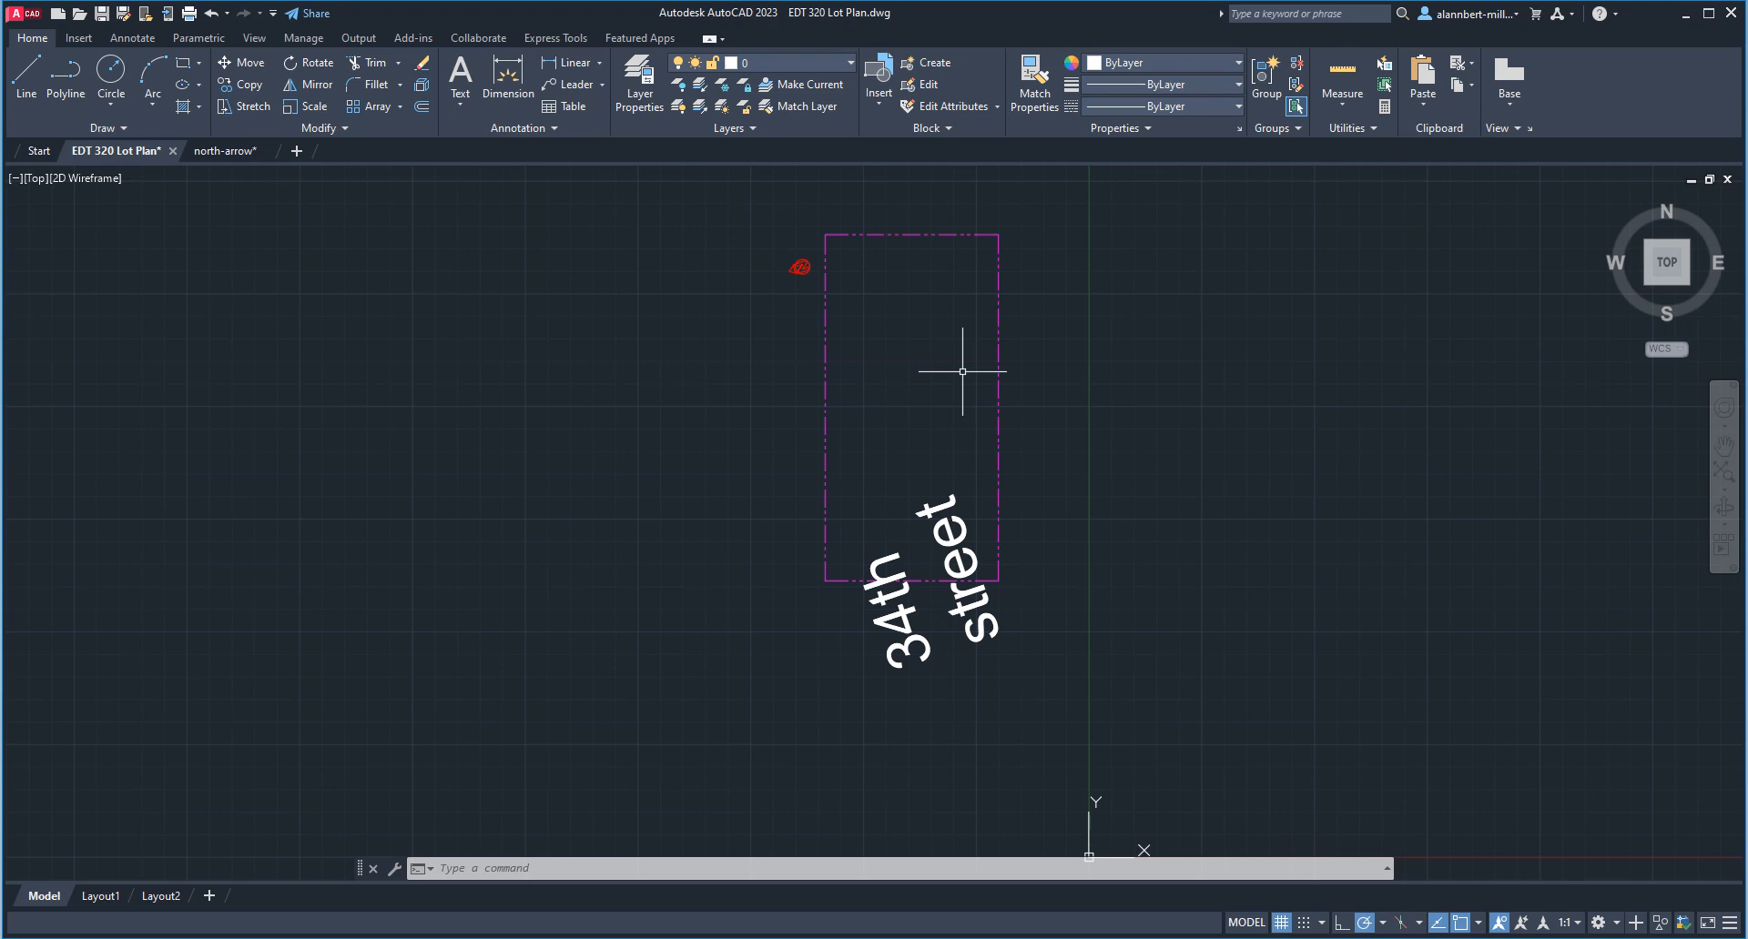
pyautogui.press('Return')
pyautogui.write('u')
pyautogui.press('Return')
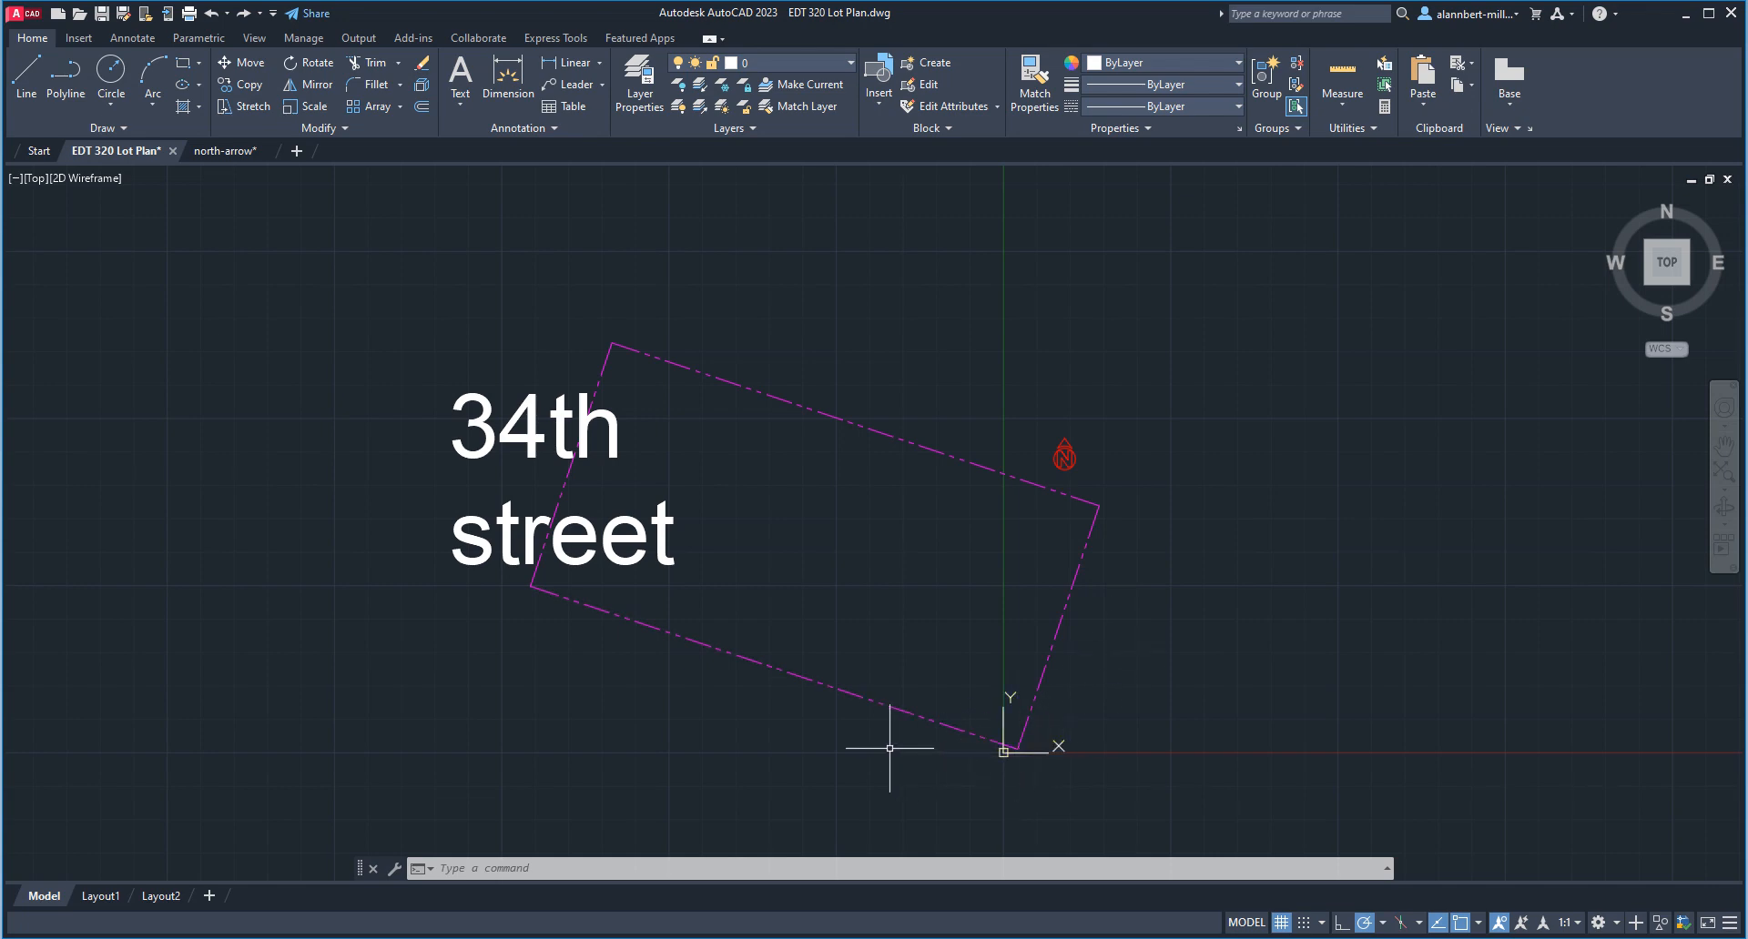
# Define a UCS with its origin at the lot's northwest corner, X axis toward the southwest corner and Y side toward the northeast corner.
pyautogui.scroll(4, 1012, 758)
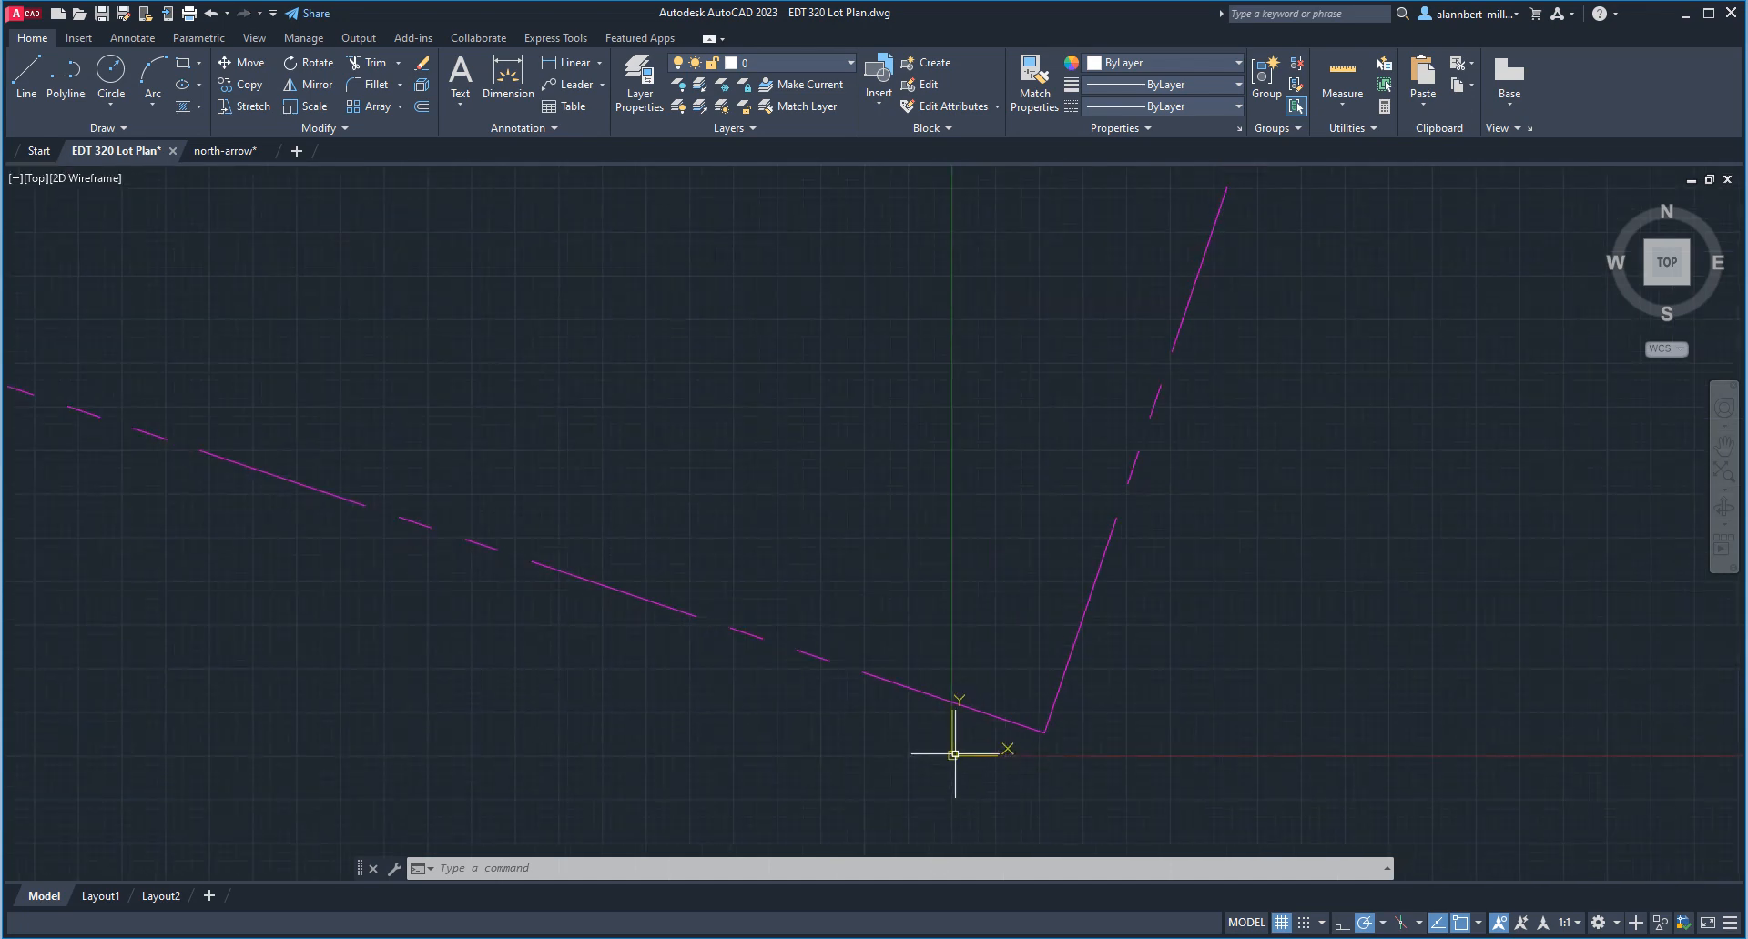
pyautogui.scroll(-4, 954, 754)
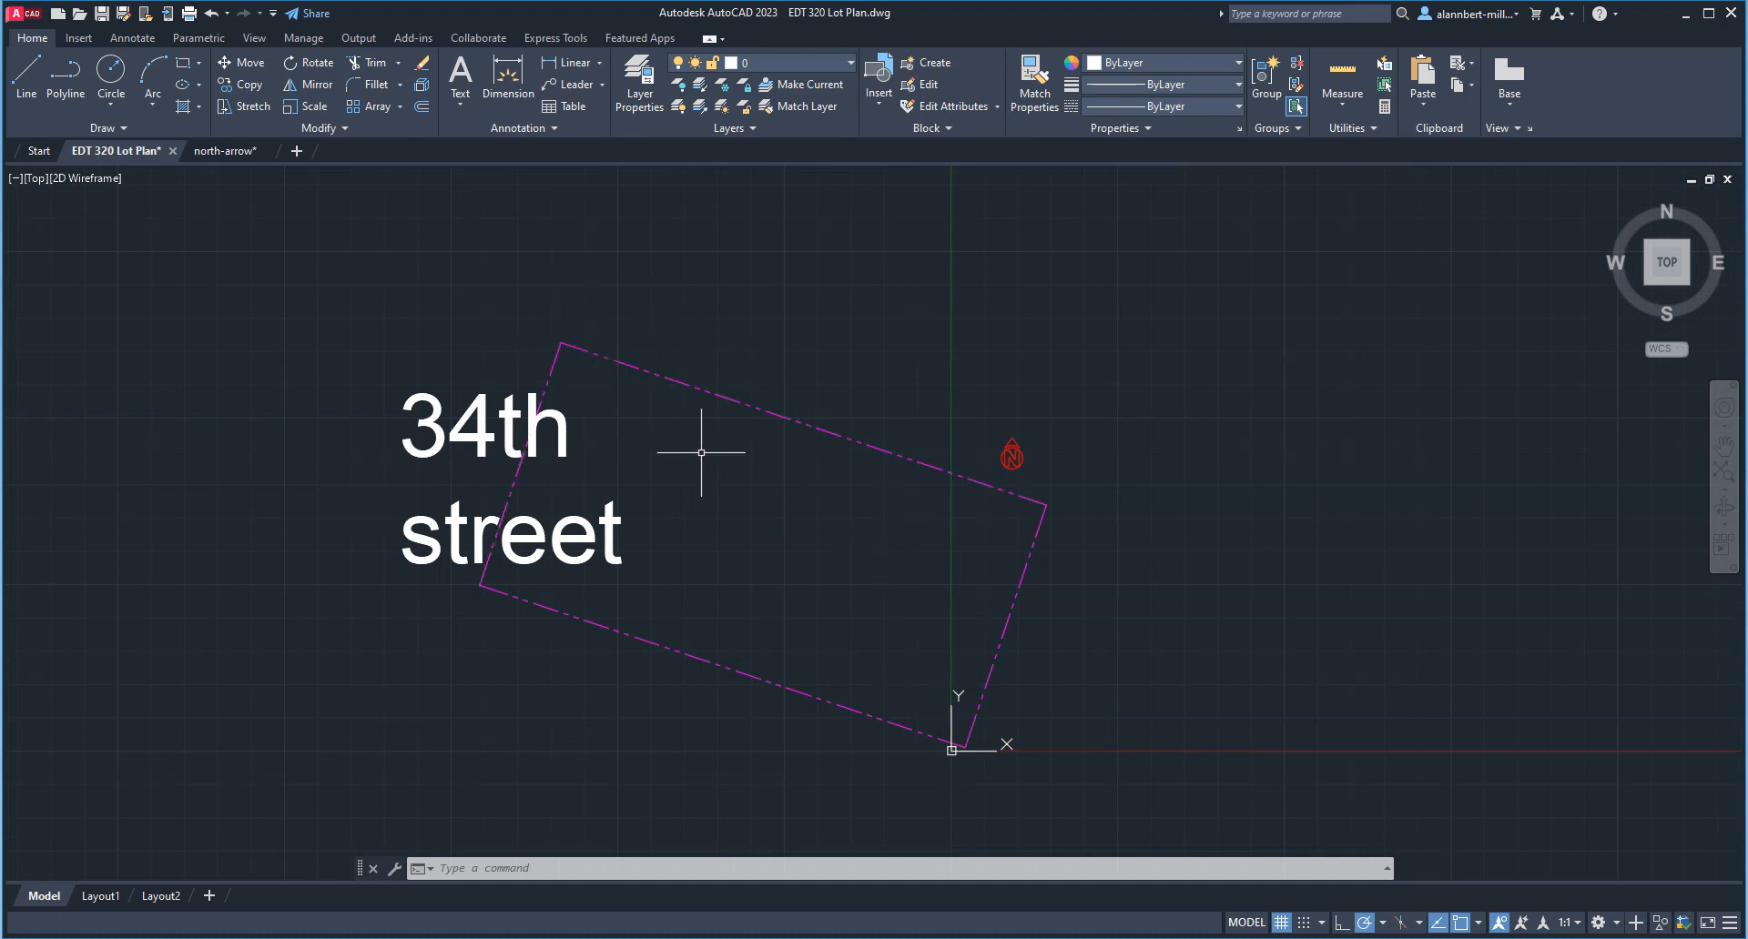
pyautogui.write('ucs')
pyautogui.press('Return')
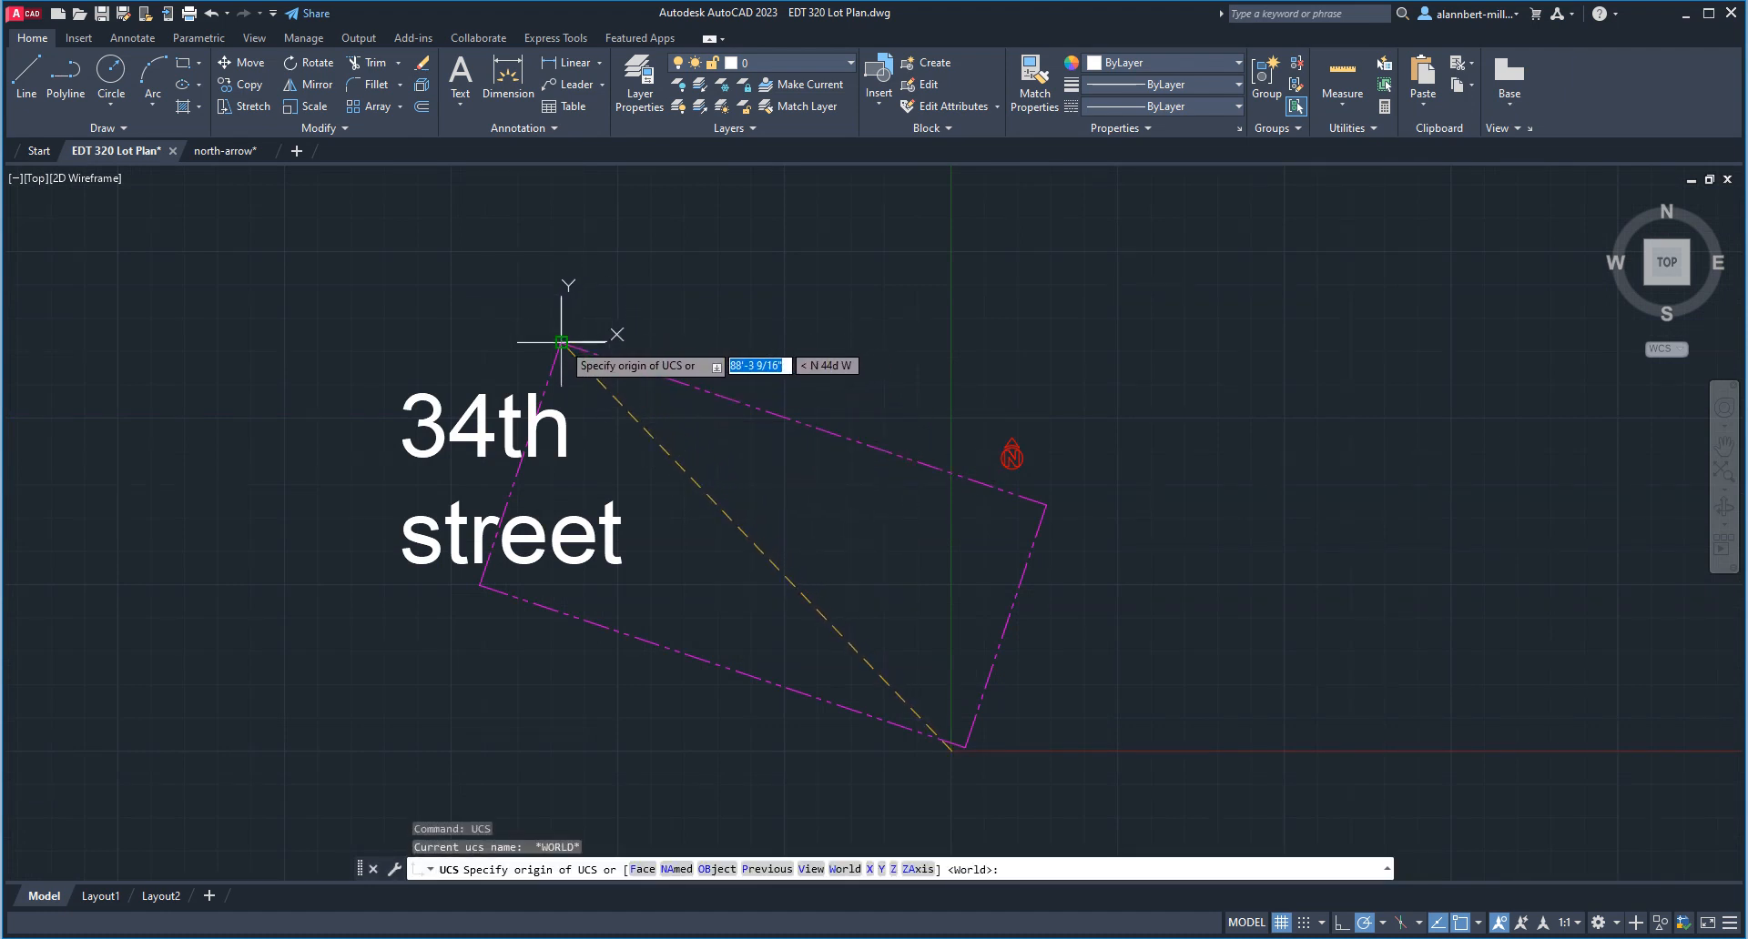
pyautogui.click(561, 342)
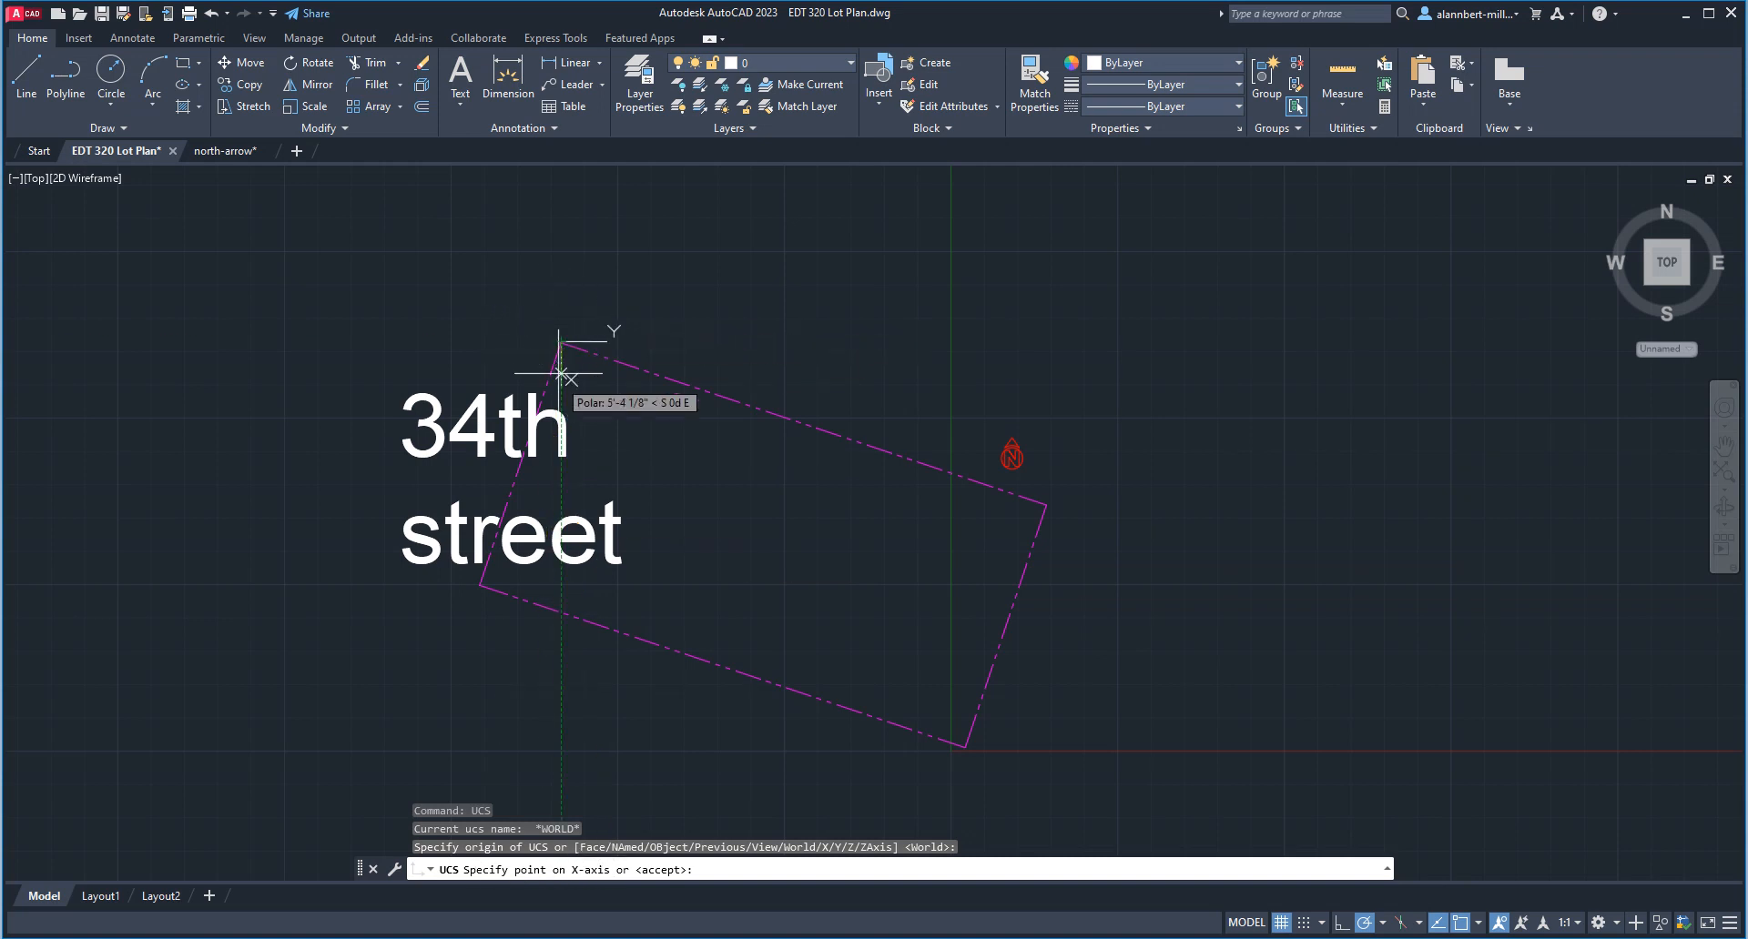
pyautogui.click(479, 585)
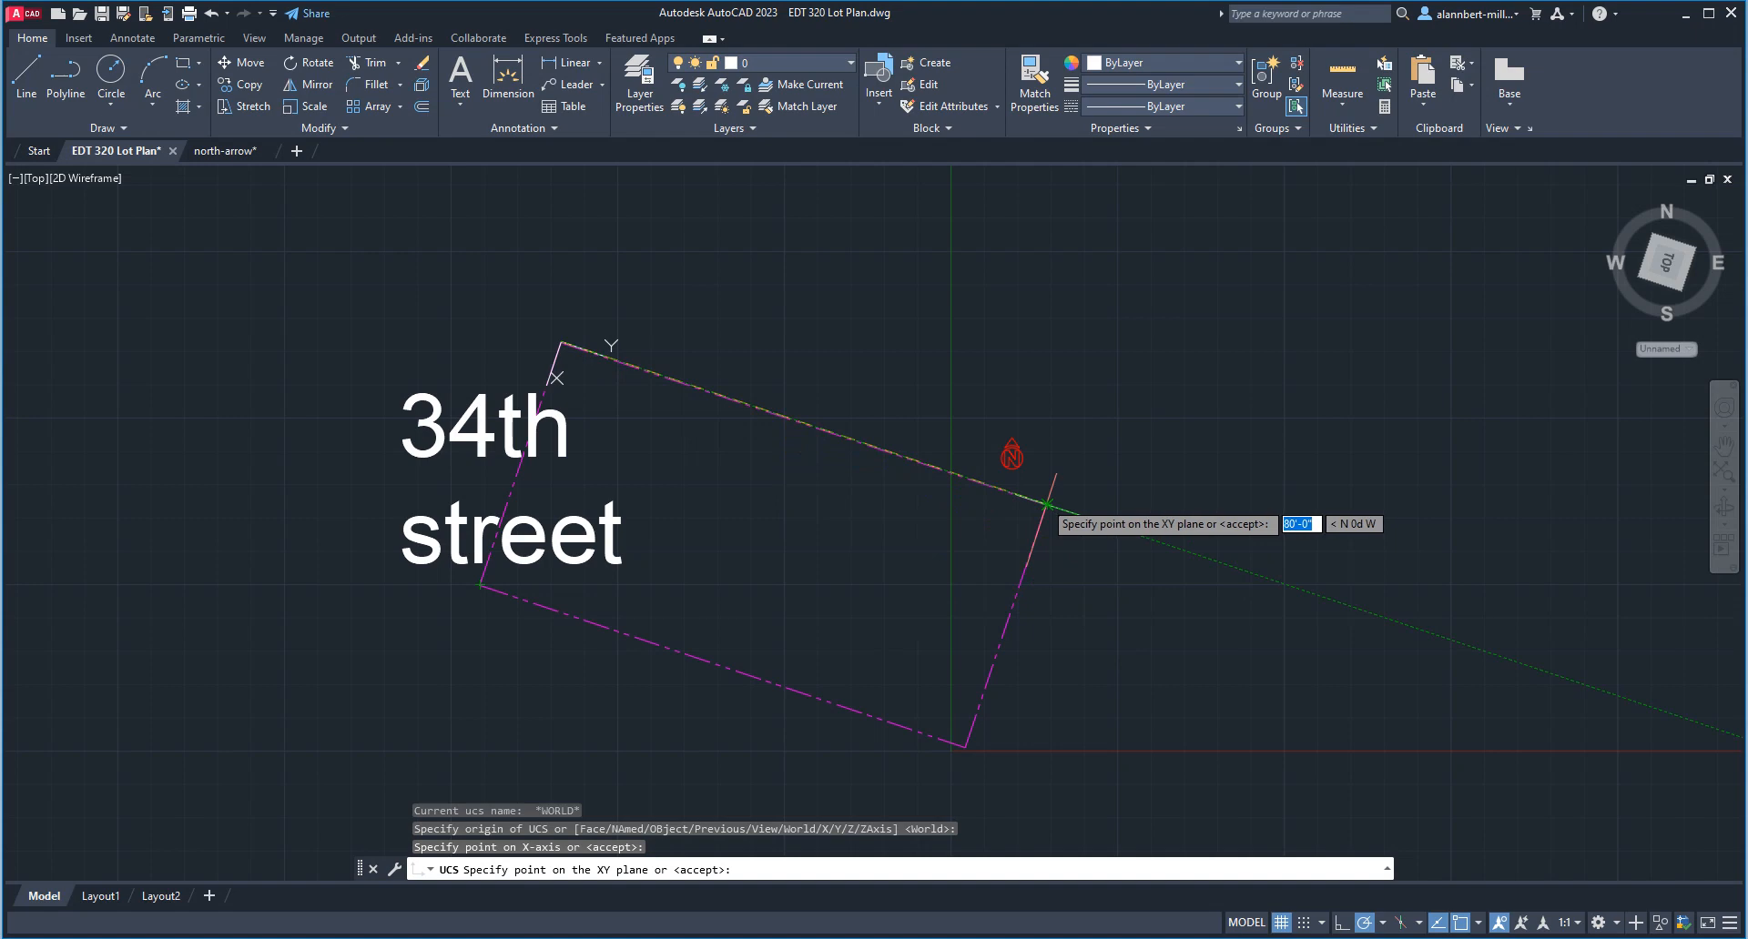
pyautogui.click(1047, 503)
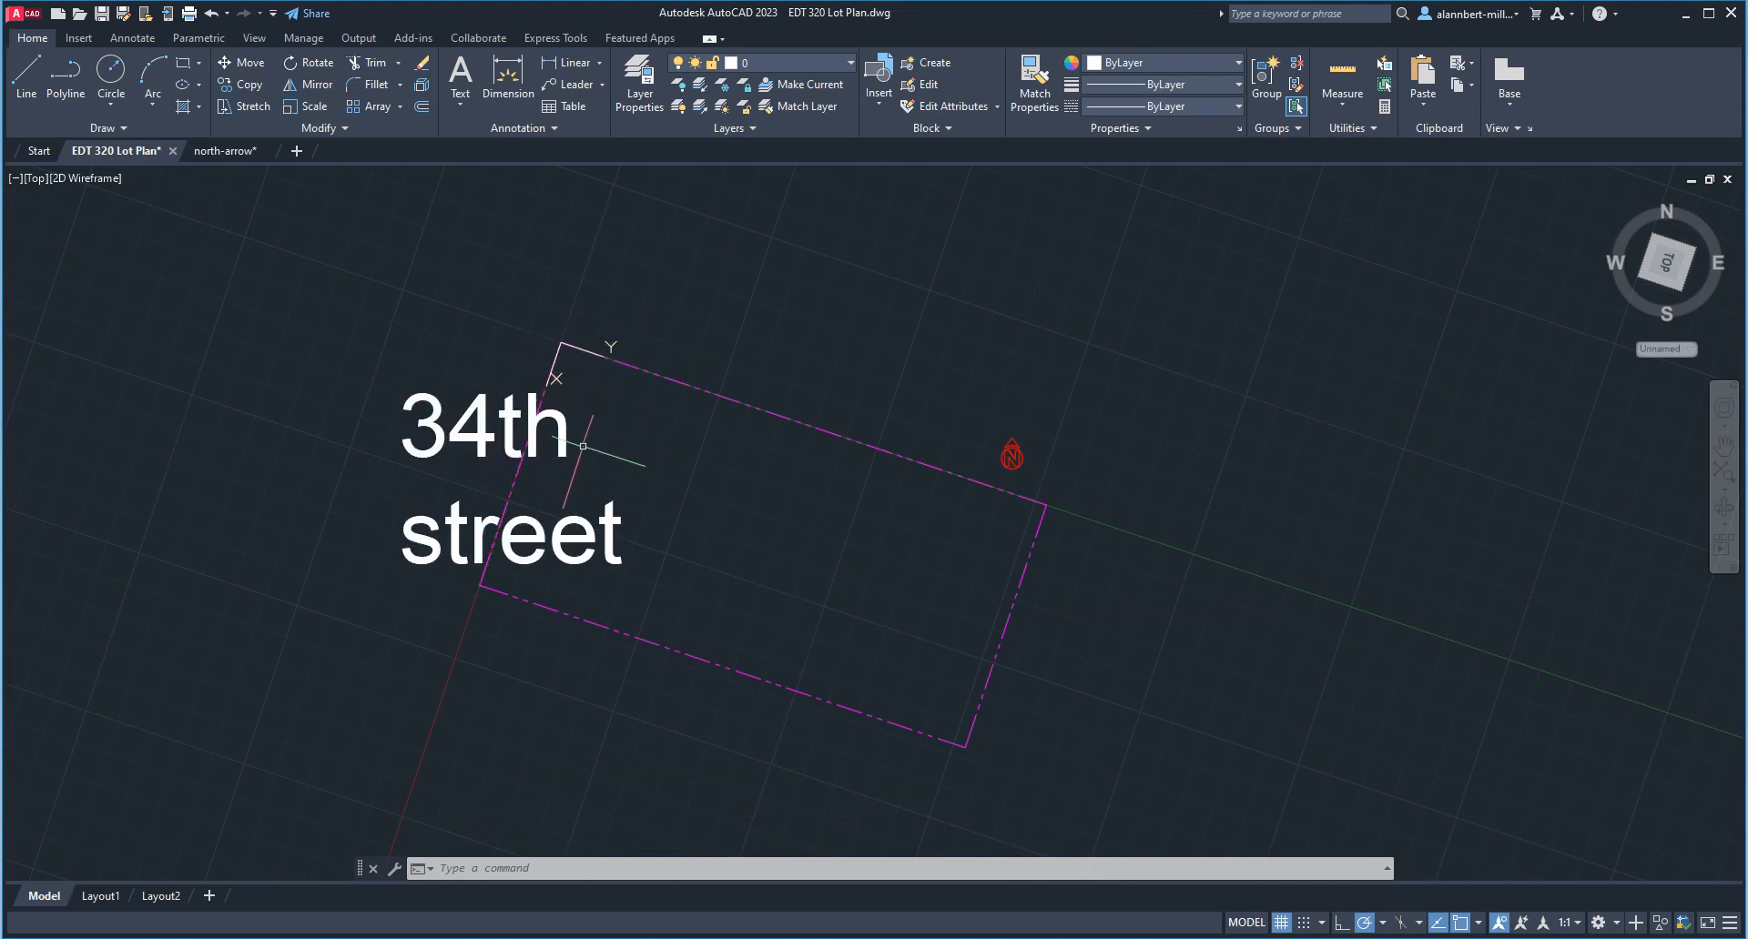
# Set the view to the plan of the current UCS aligned with the lot's west boundary.
pyautogui.write('plan')
pyautogui.press('Return')
pyautogui.press('Return')
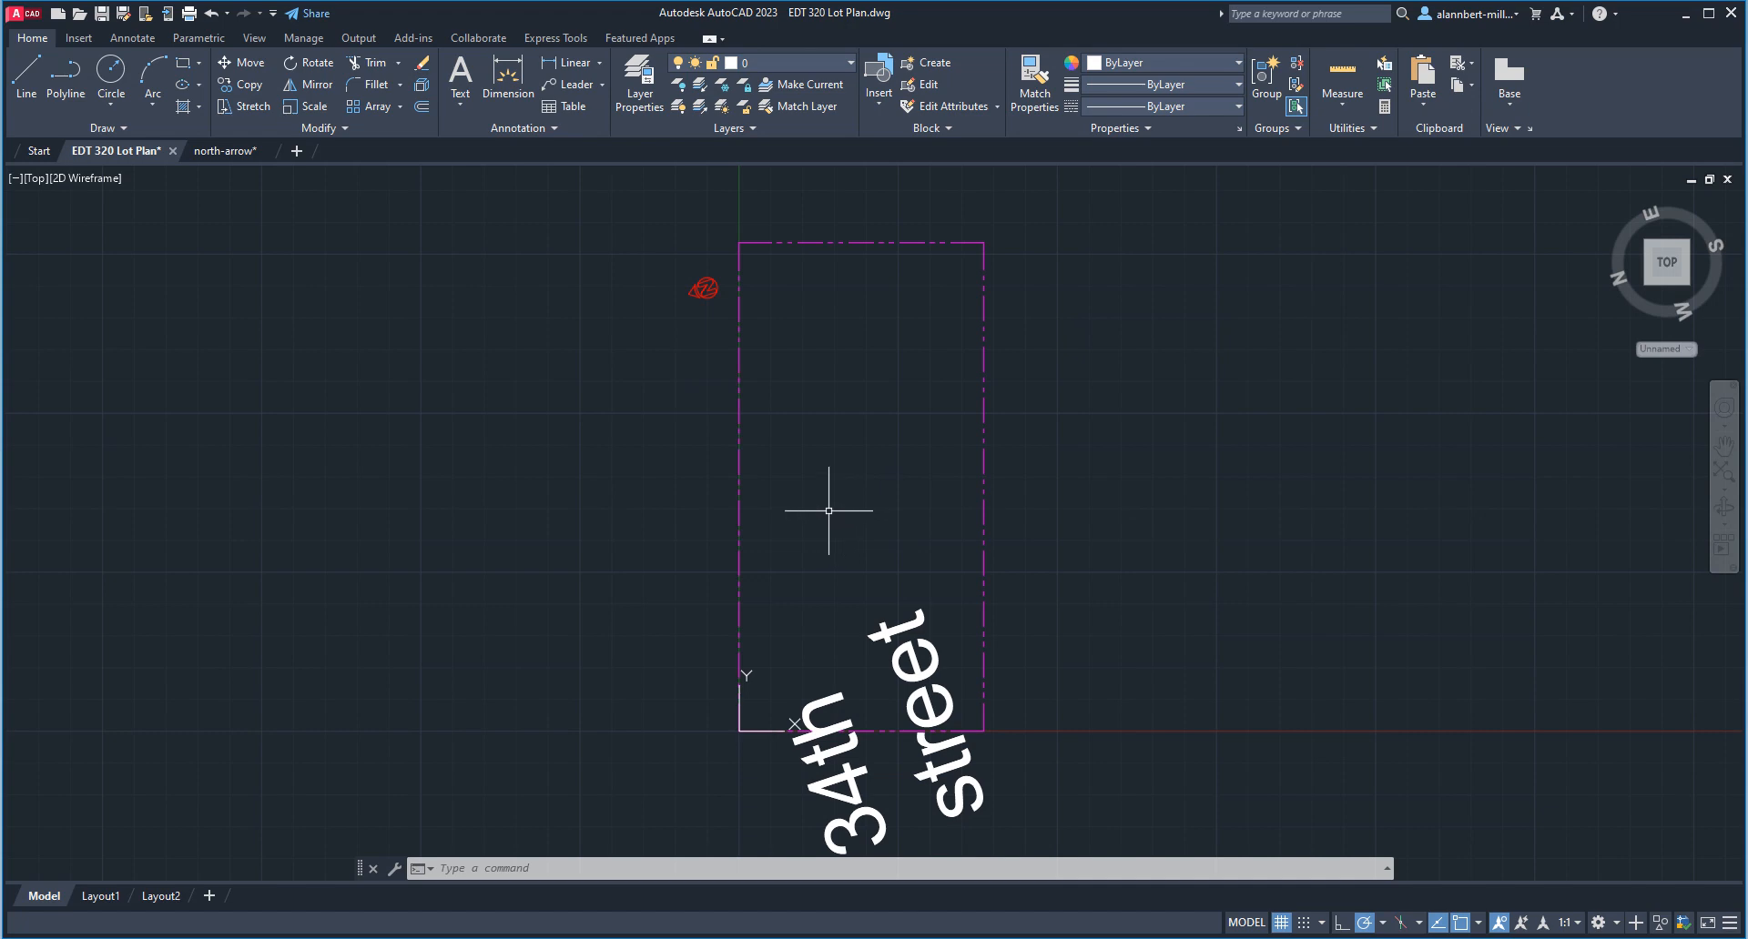
# Restore the World UCS and set the view to its plan.
pyautogui.write('ucs')
pyautogui.press('Return')
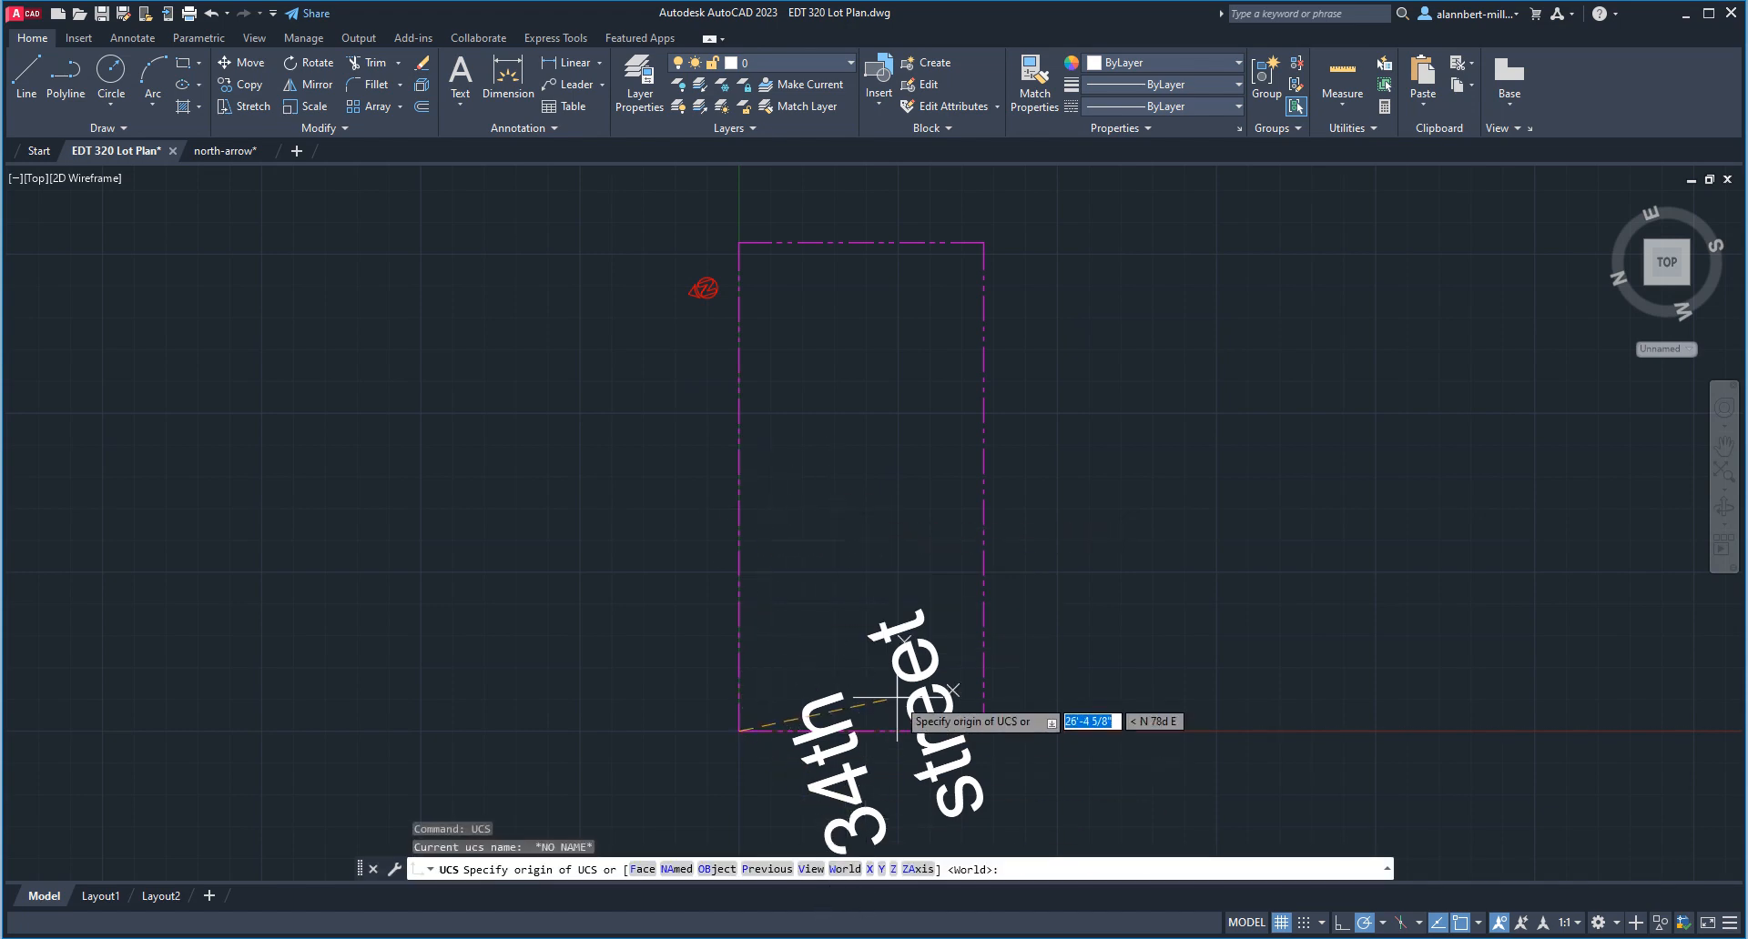
pyautogui.write('w')
pyautogui.press('Return')
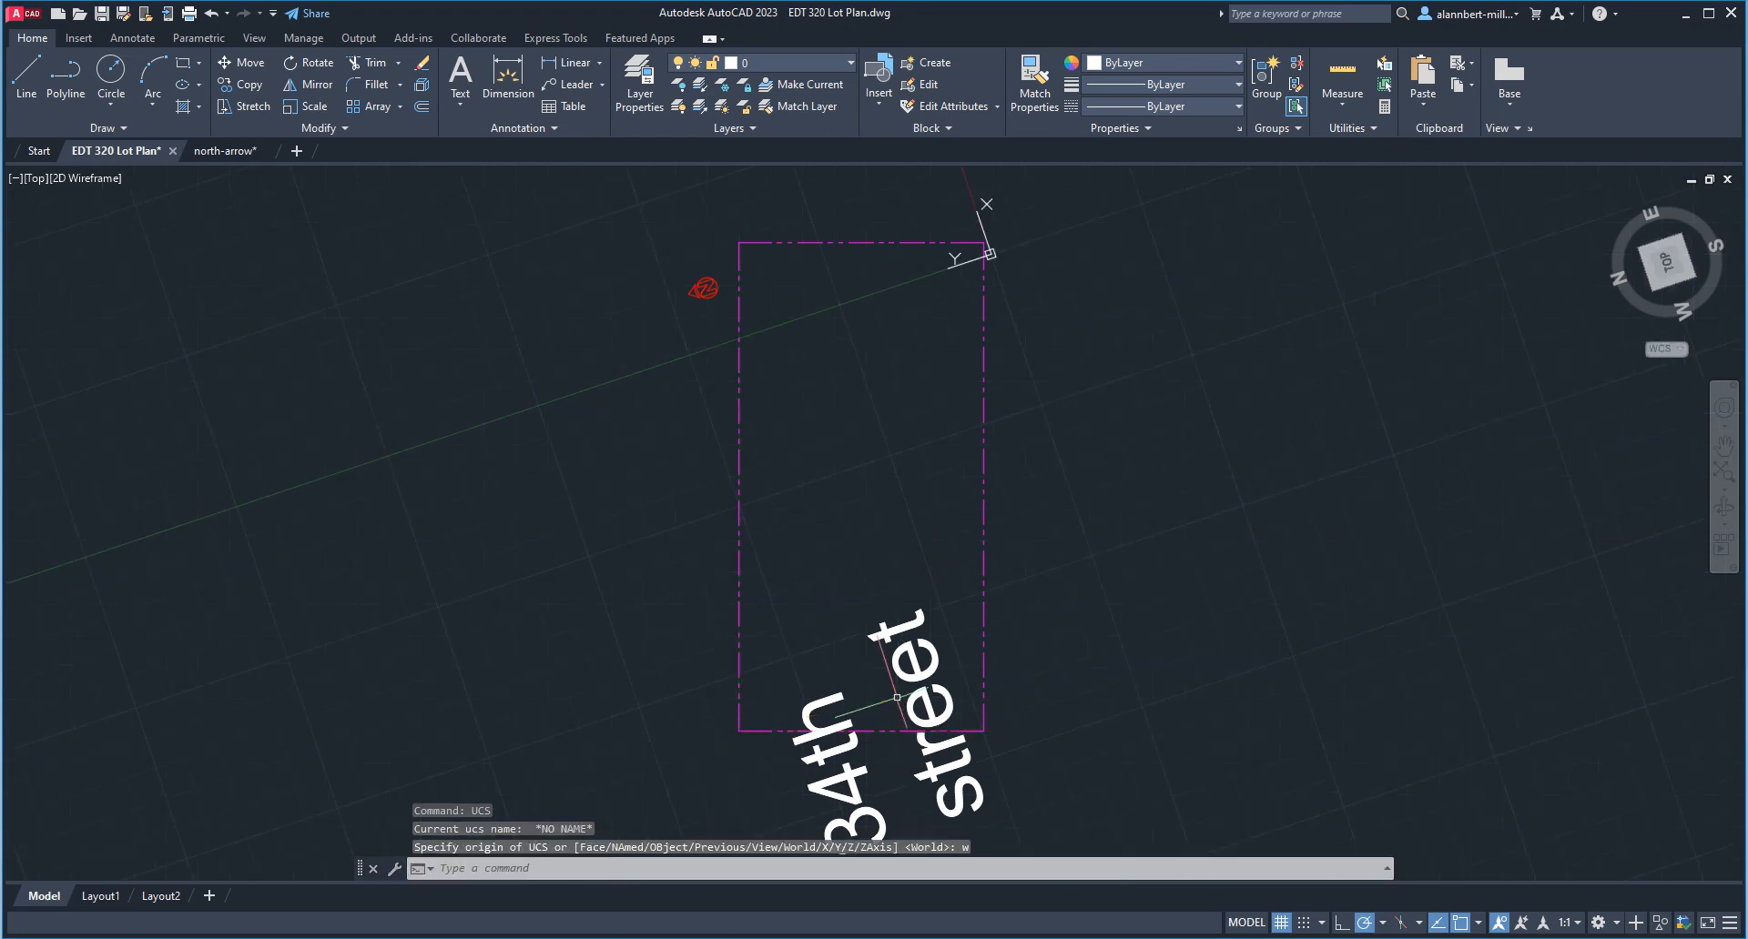
pyautogui.write('plan')
pyautogui.press('Return')
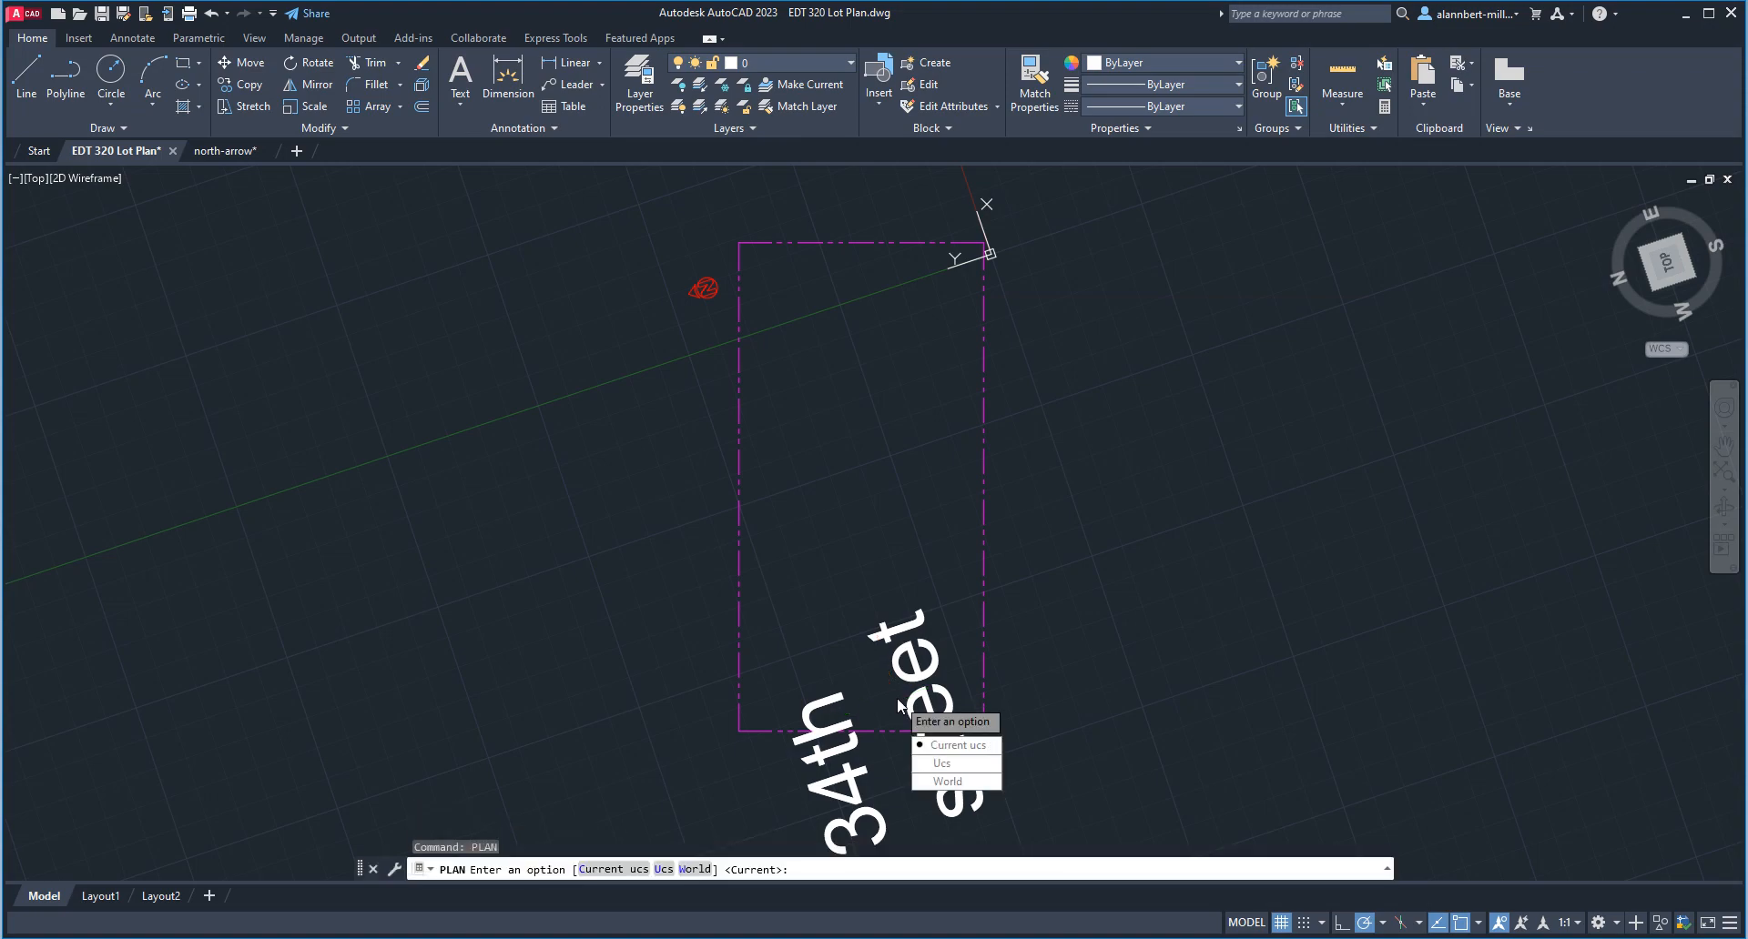
pyautogui.press('Return')
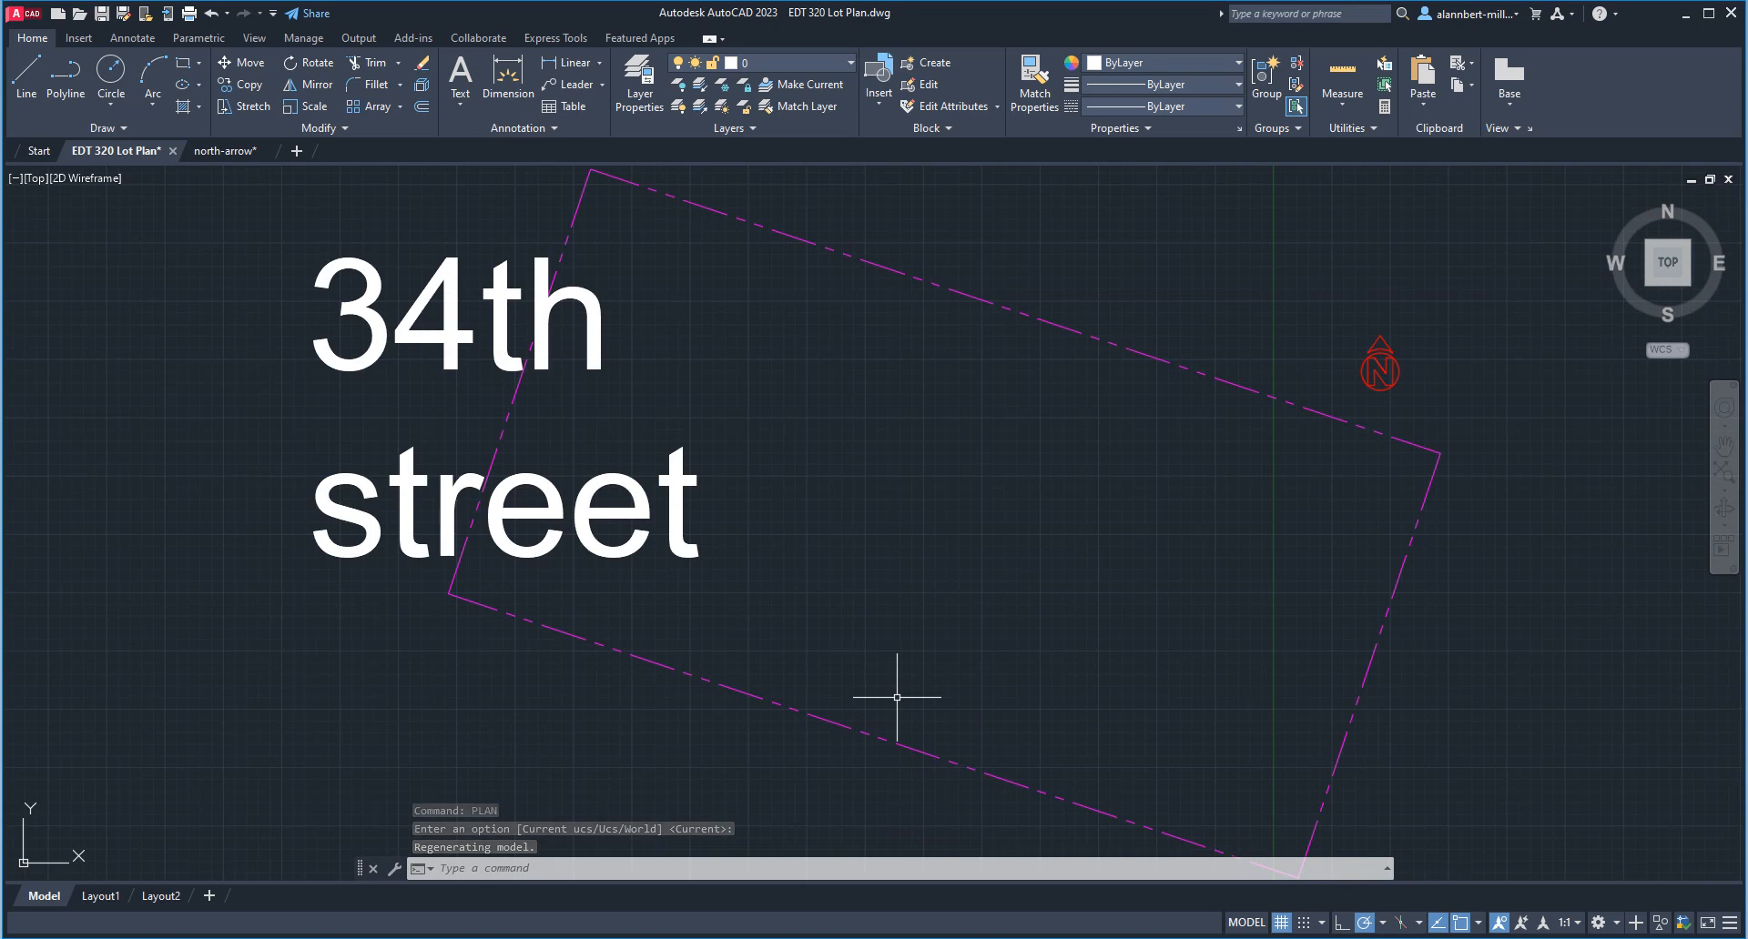
pyautogui.scroll(-3, 1036, 618)
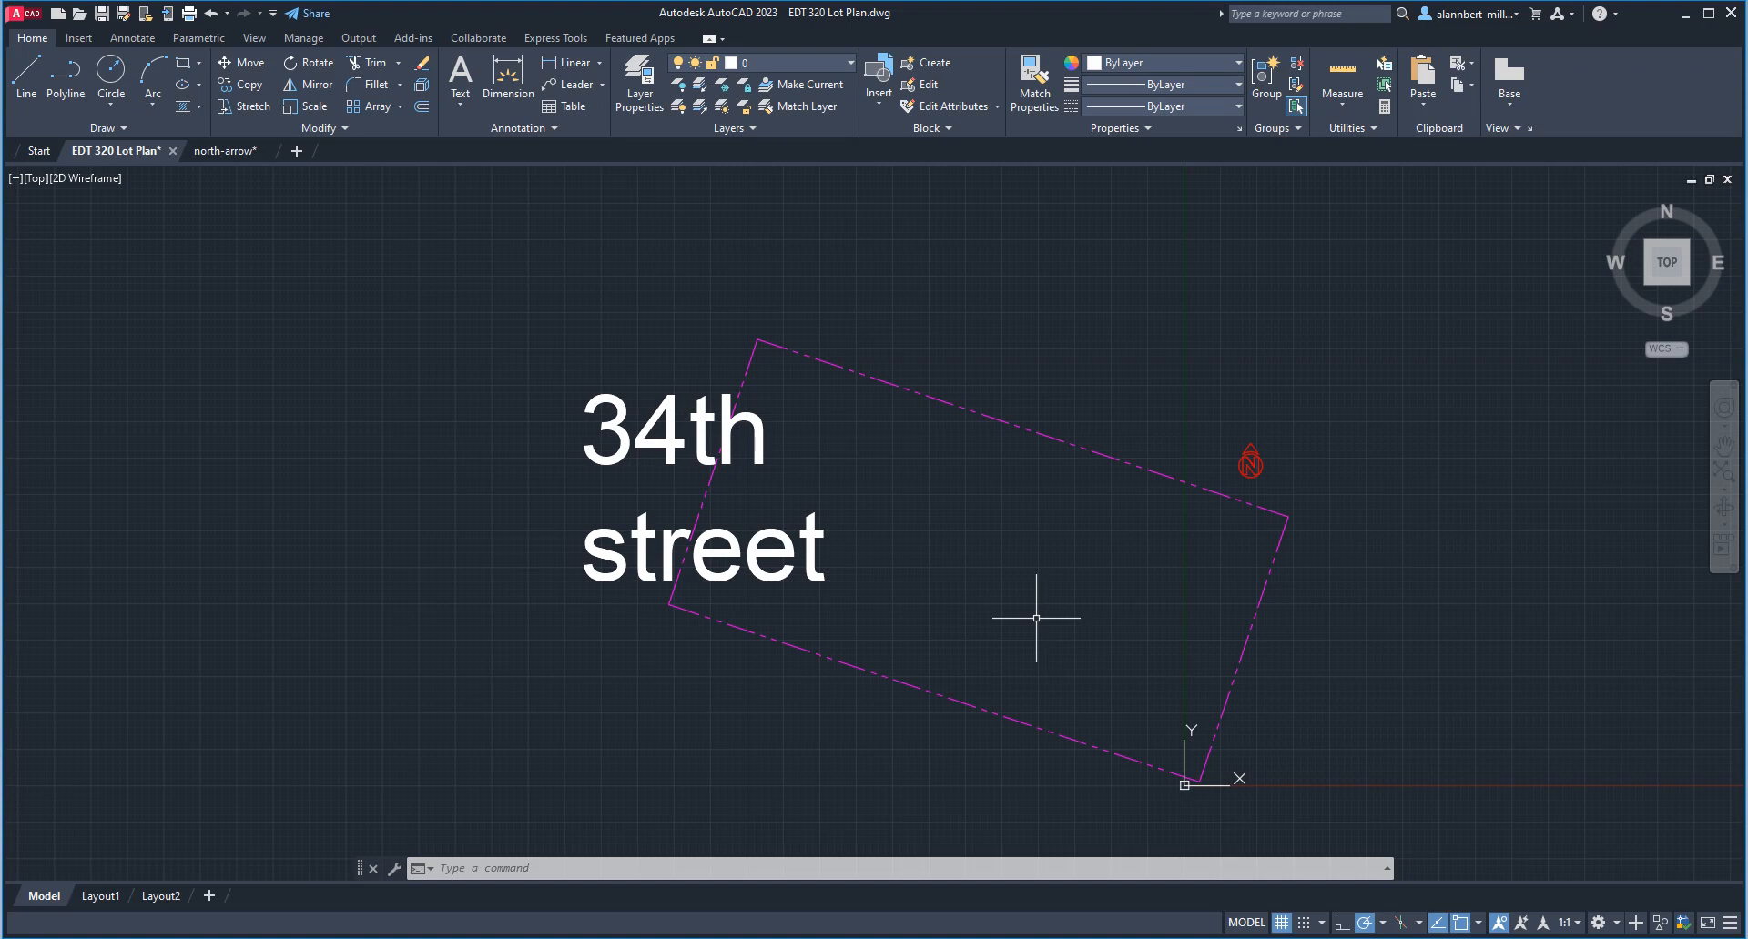
# Align the UCS to the lot's west boundary, with the origin at the northwest corner and the X axis through the southwest corner.
pyautogui.write('ucs')
pyautogui.press('Return')
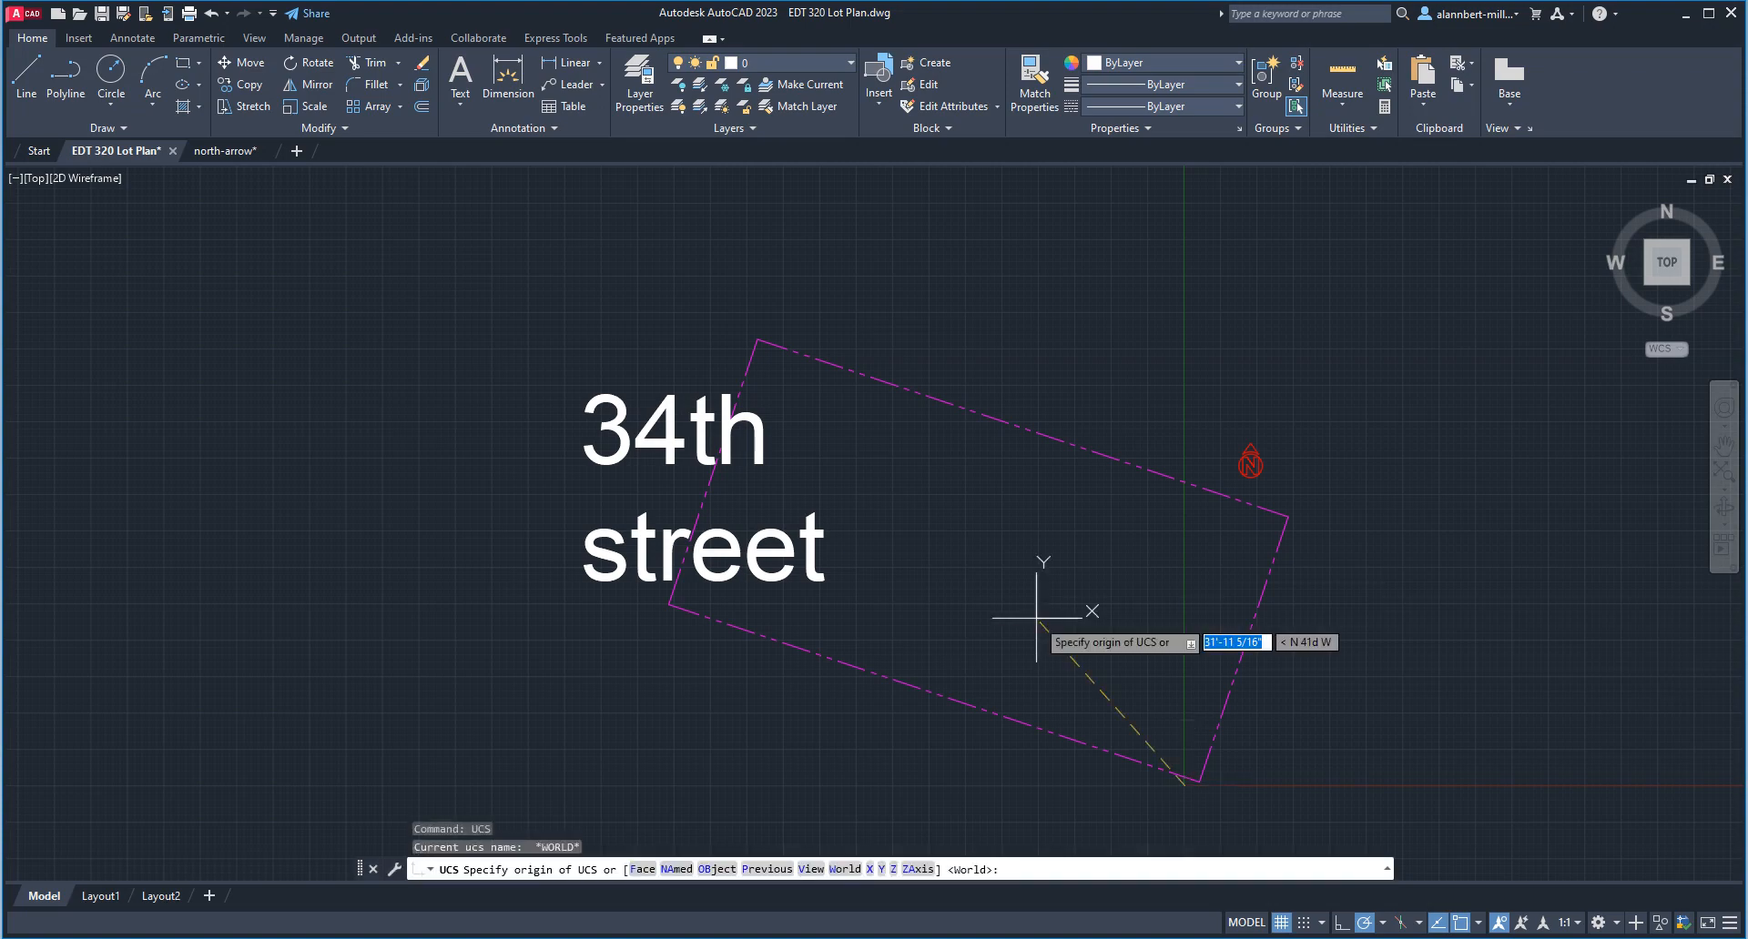
pyautogui.click(758, 338)
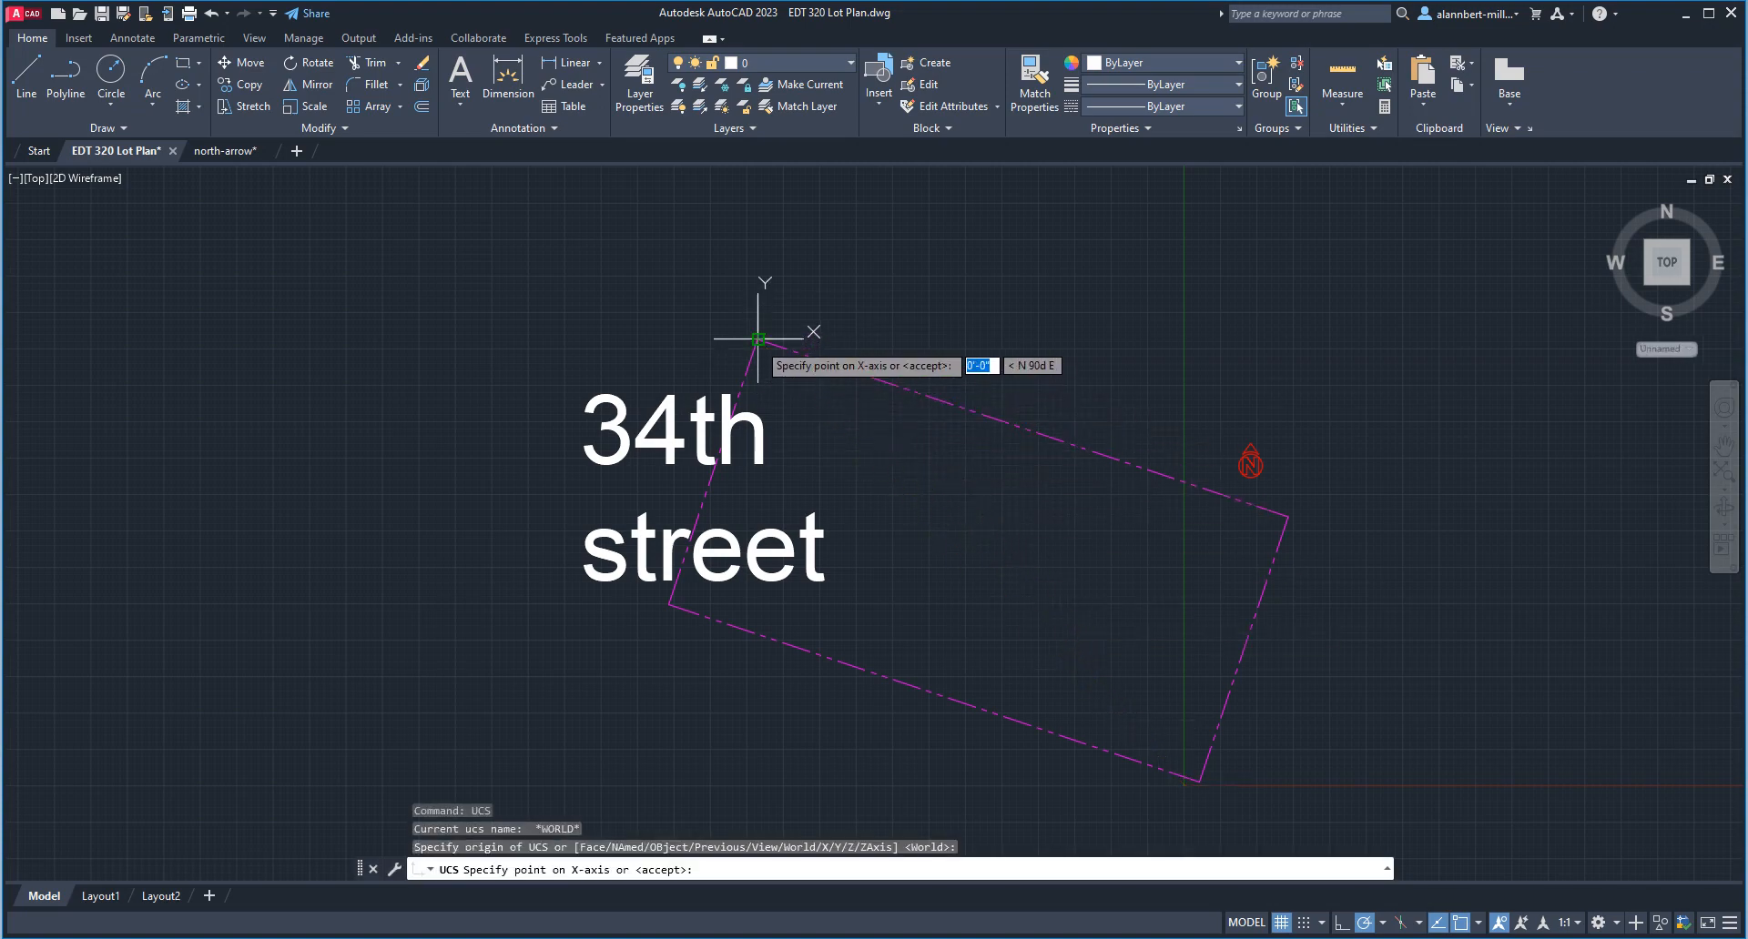
pyautogui.click(669, 603)
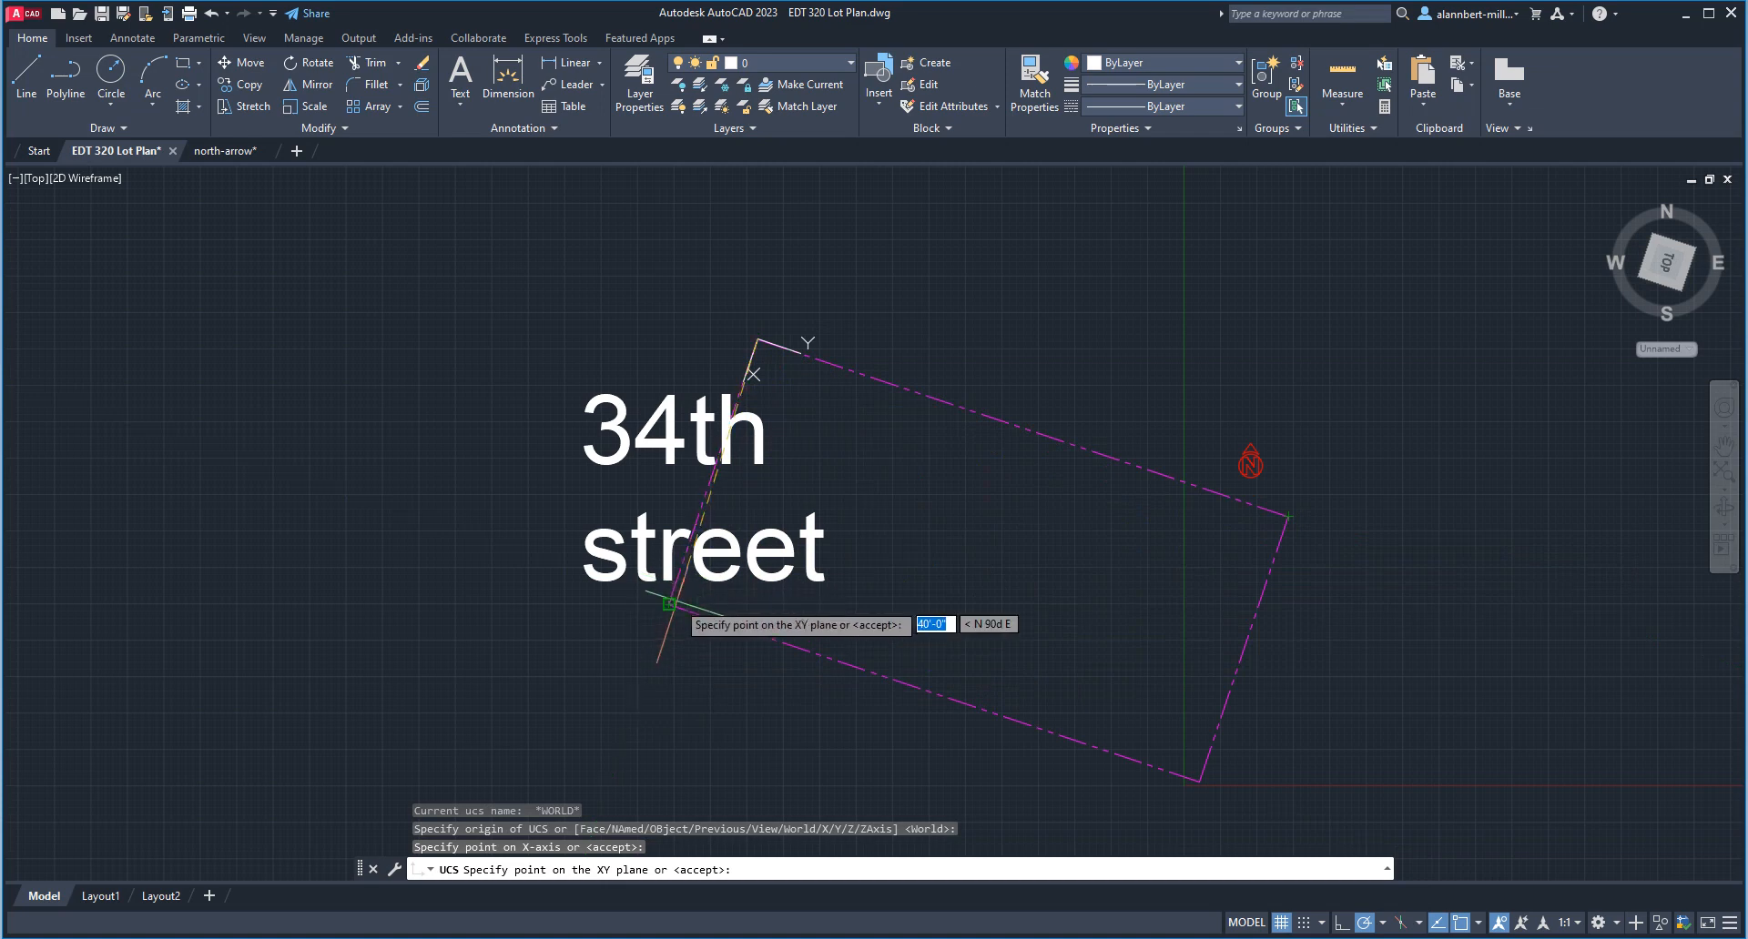
pyautogui.press('Return')
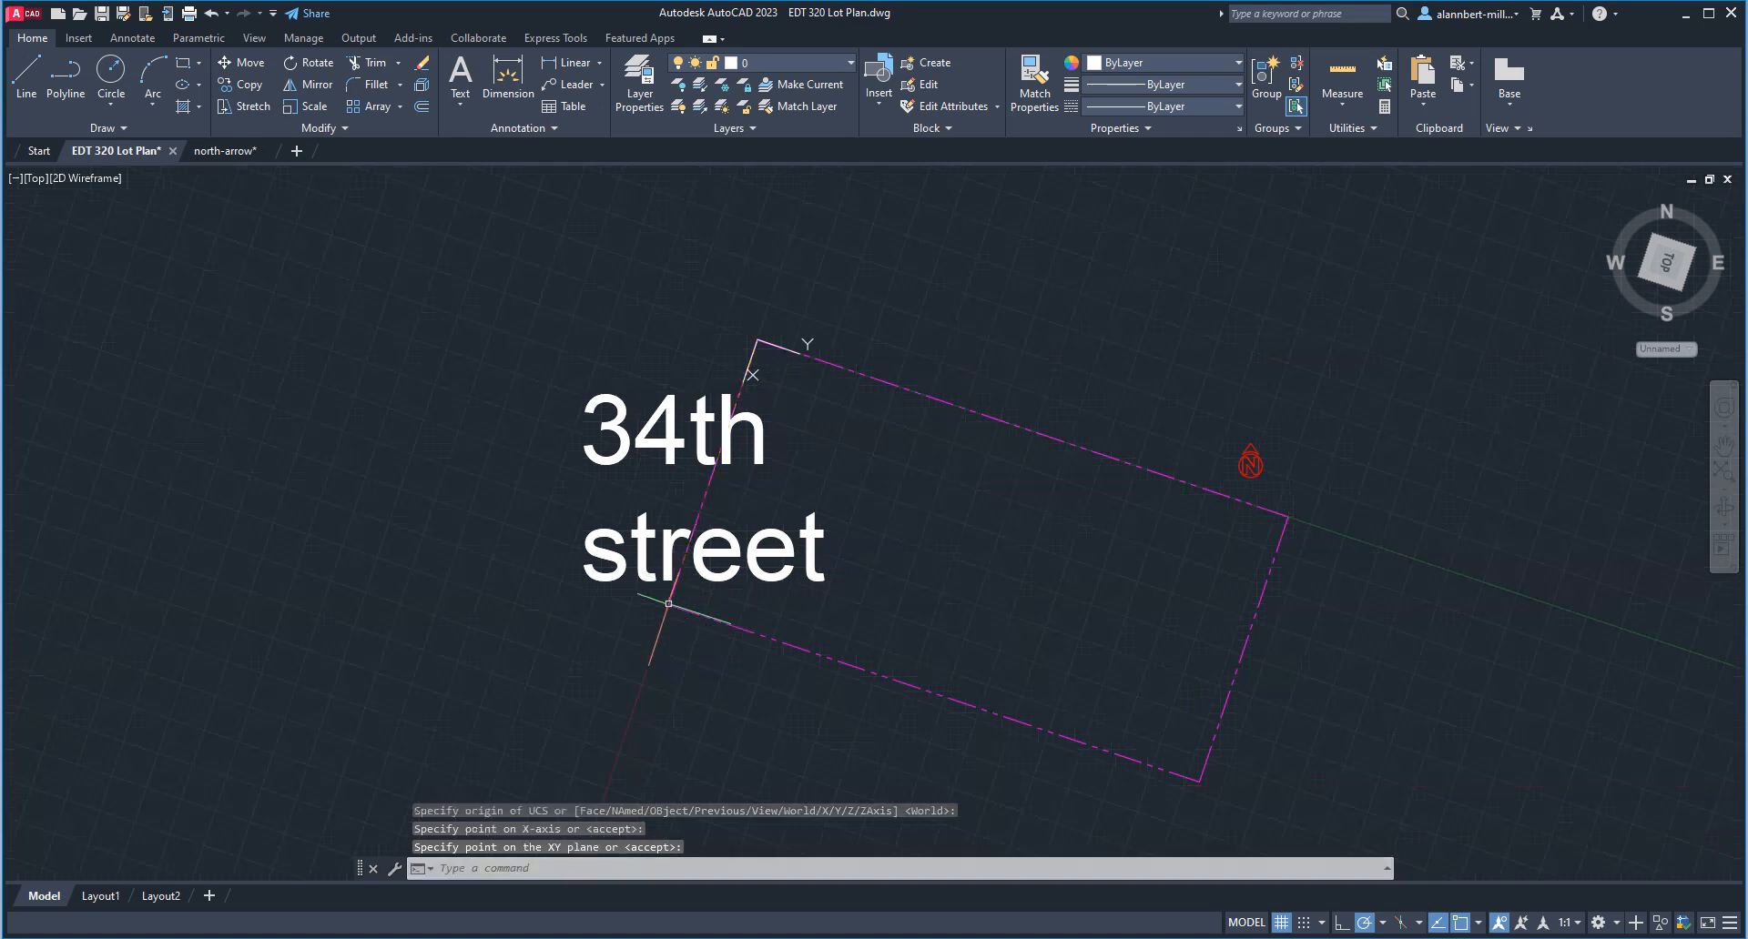
# Turn the view to the plan of the current UCS so the 34th street boundary runs horizontally.
pyautogui.write('pl')
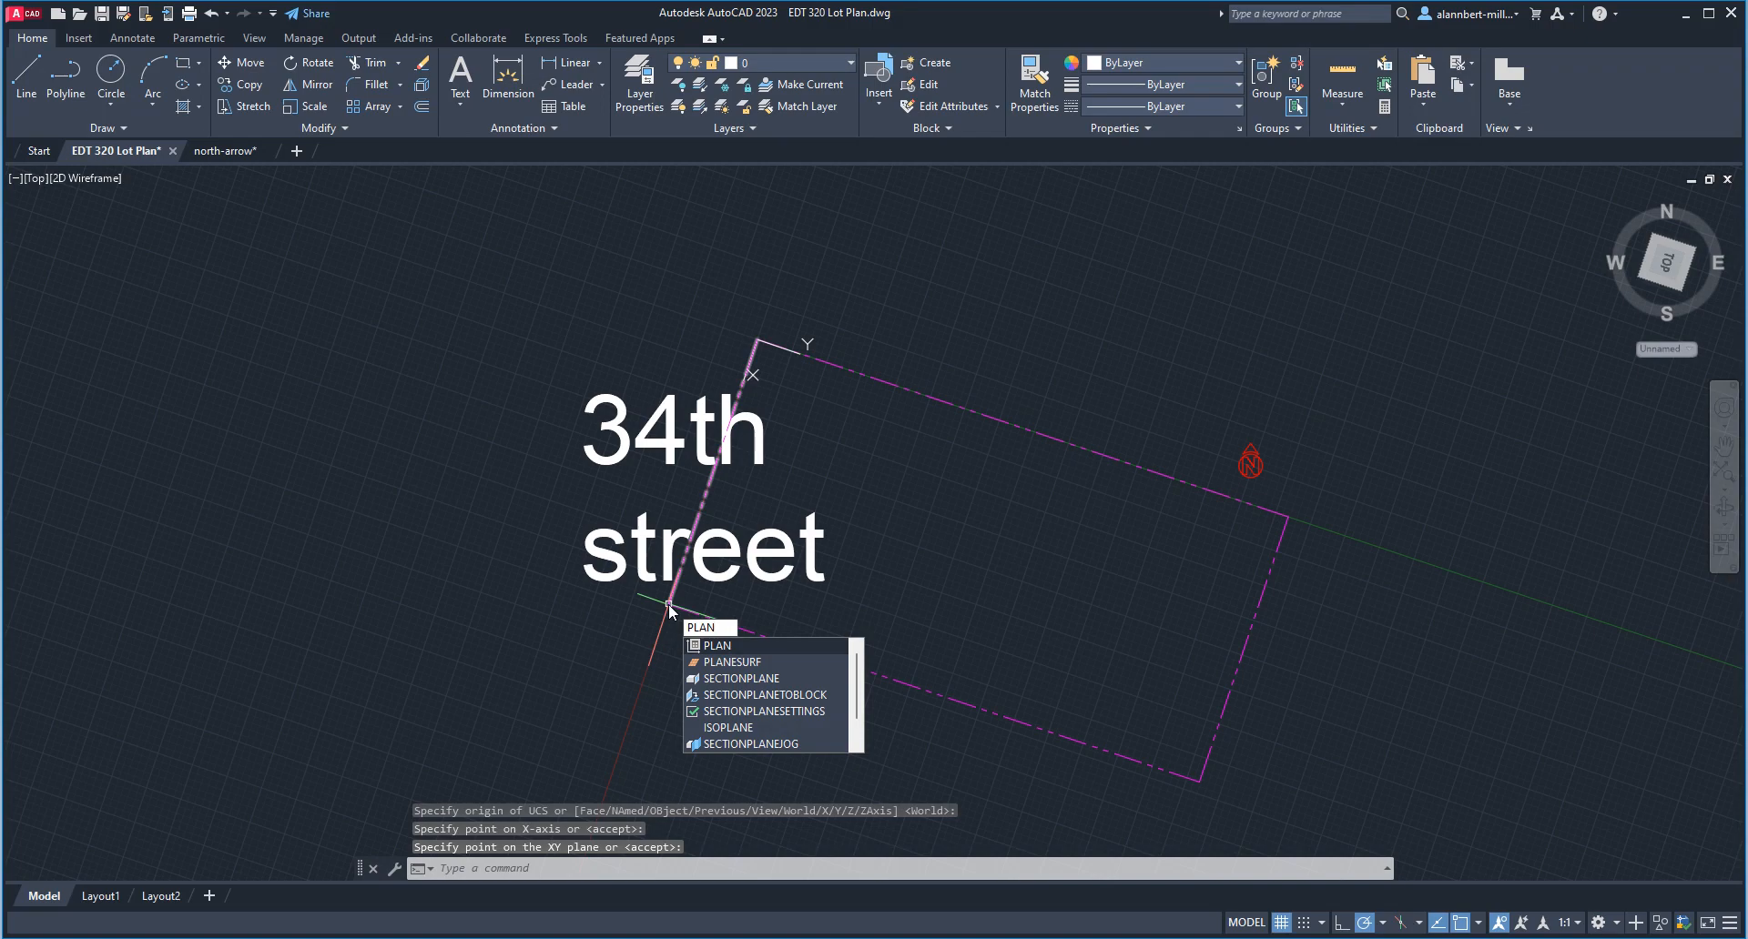
pyautogui.press('Return')
pyautogui.press('Return')
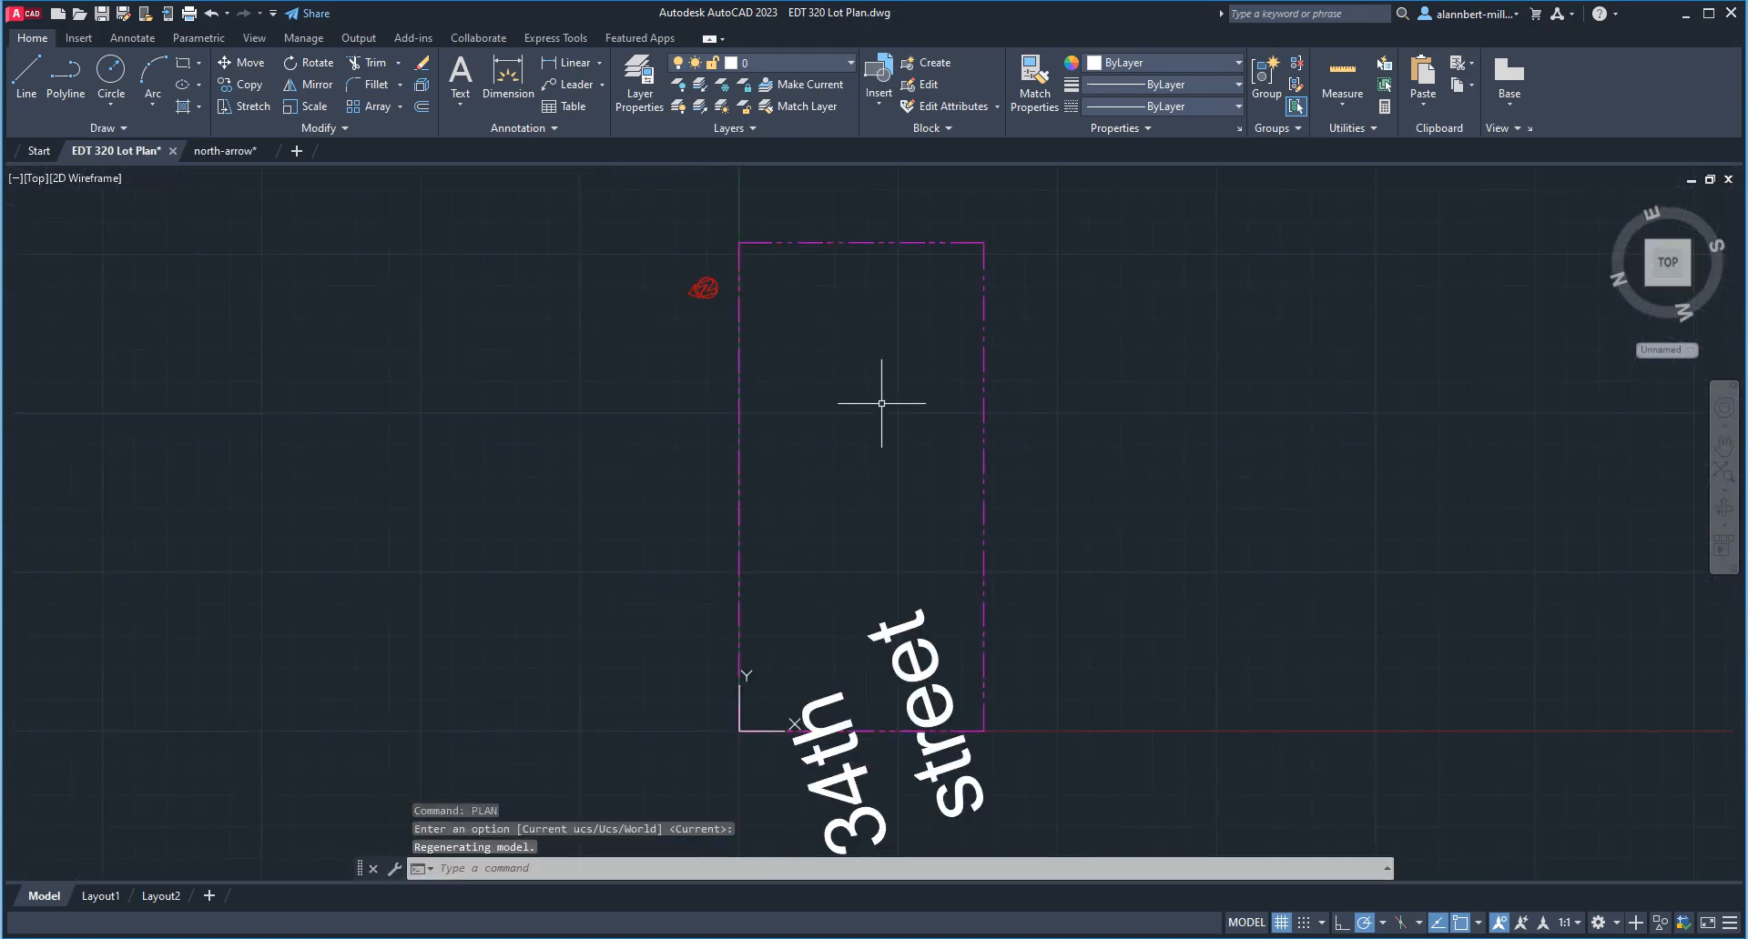
# Switch the plan view to World and return it to the current UCS.
pyautogui.write('plan')
pyautogui.press('Return')
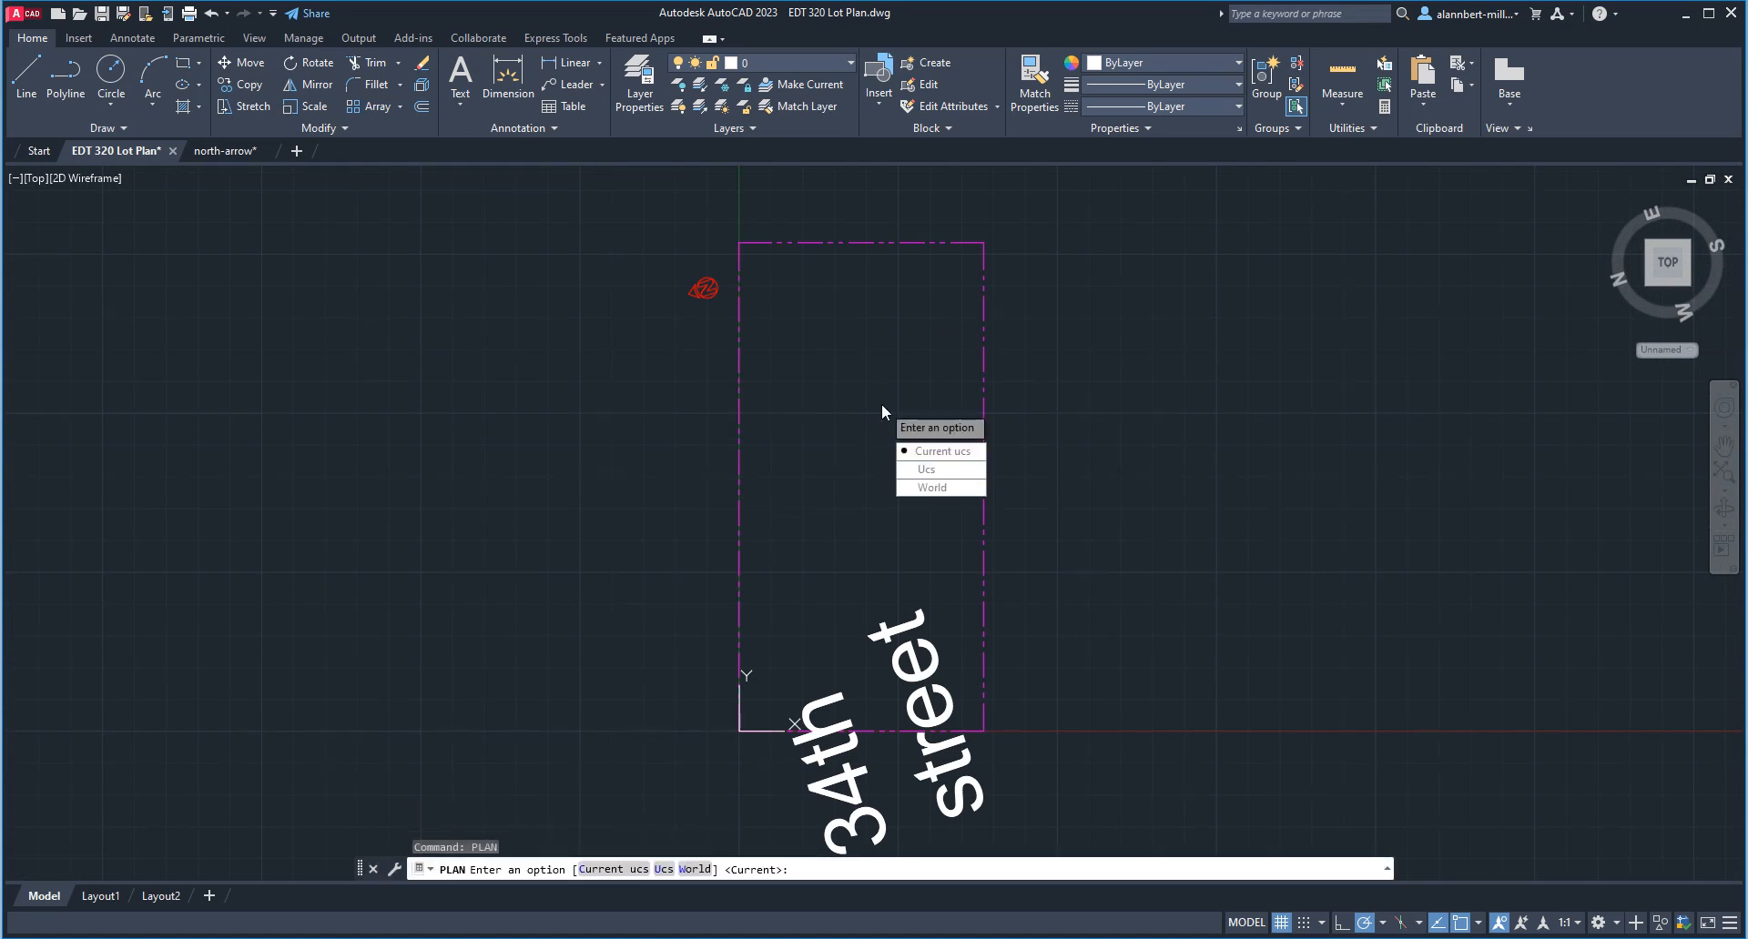
pyautogui.click(932, 488)
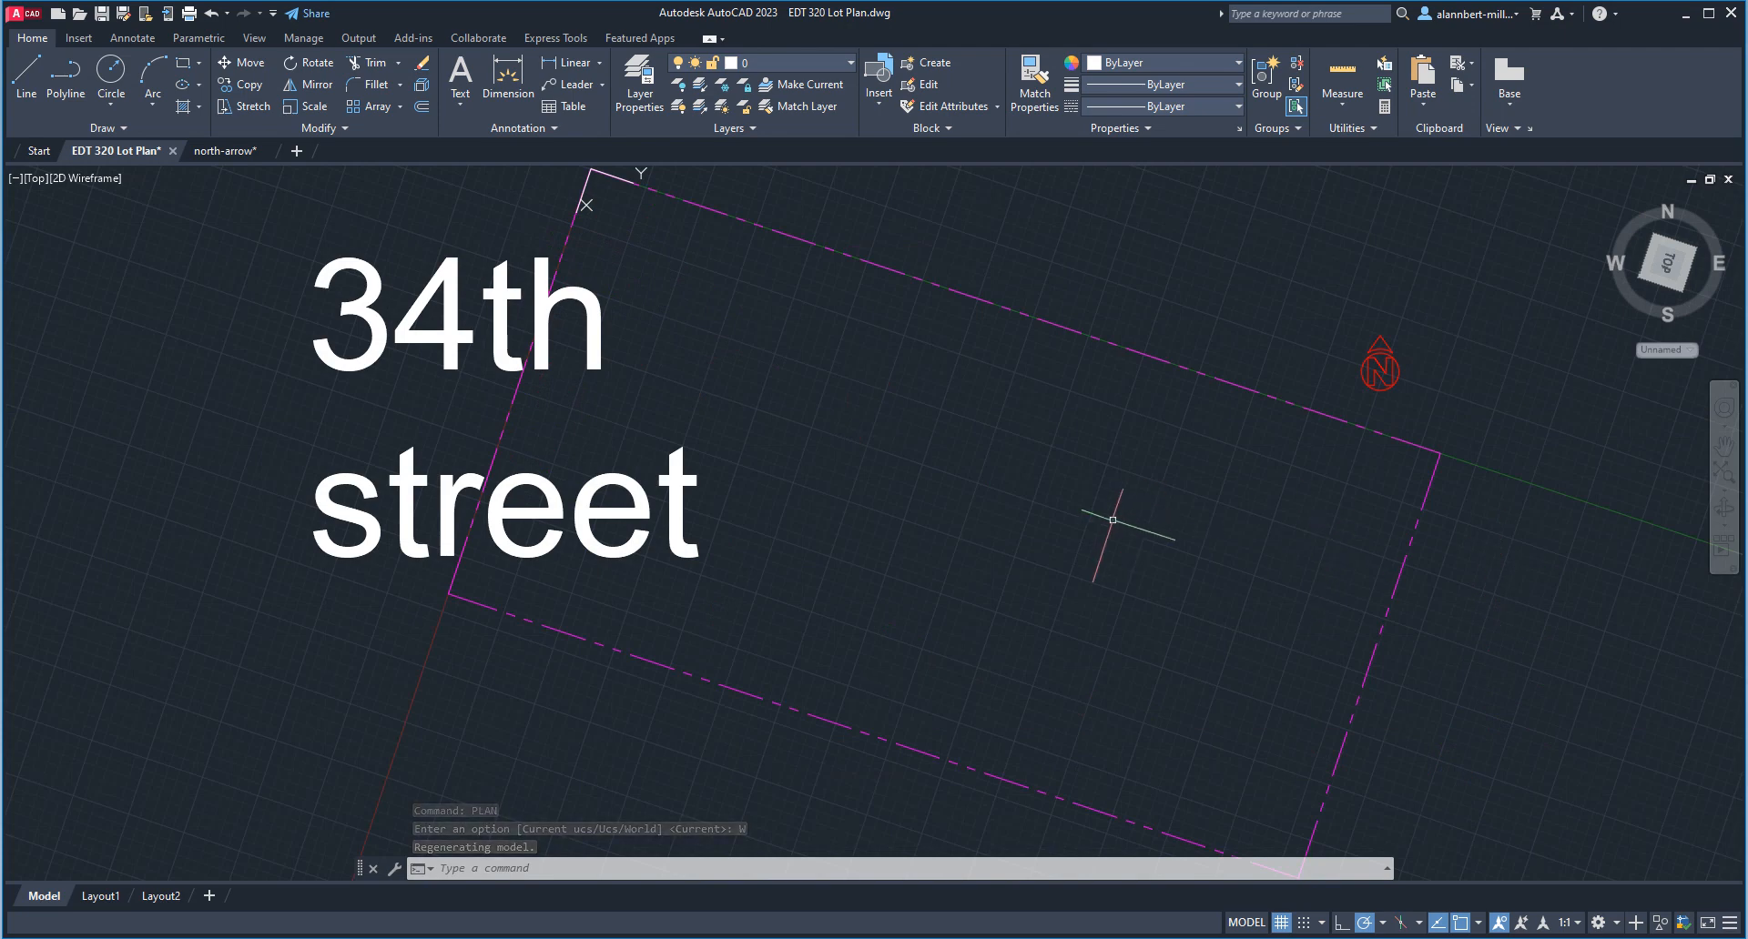
pyautogui.write('plan')
pyautogui.press('Return')
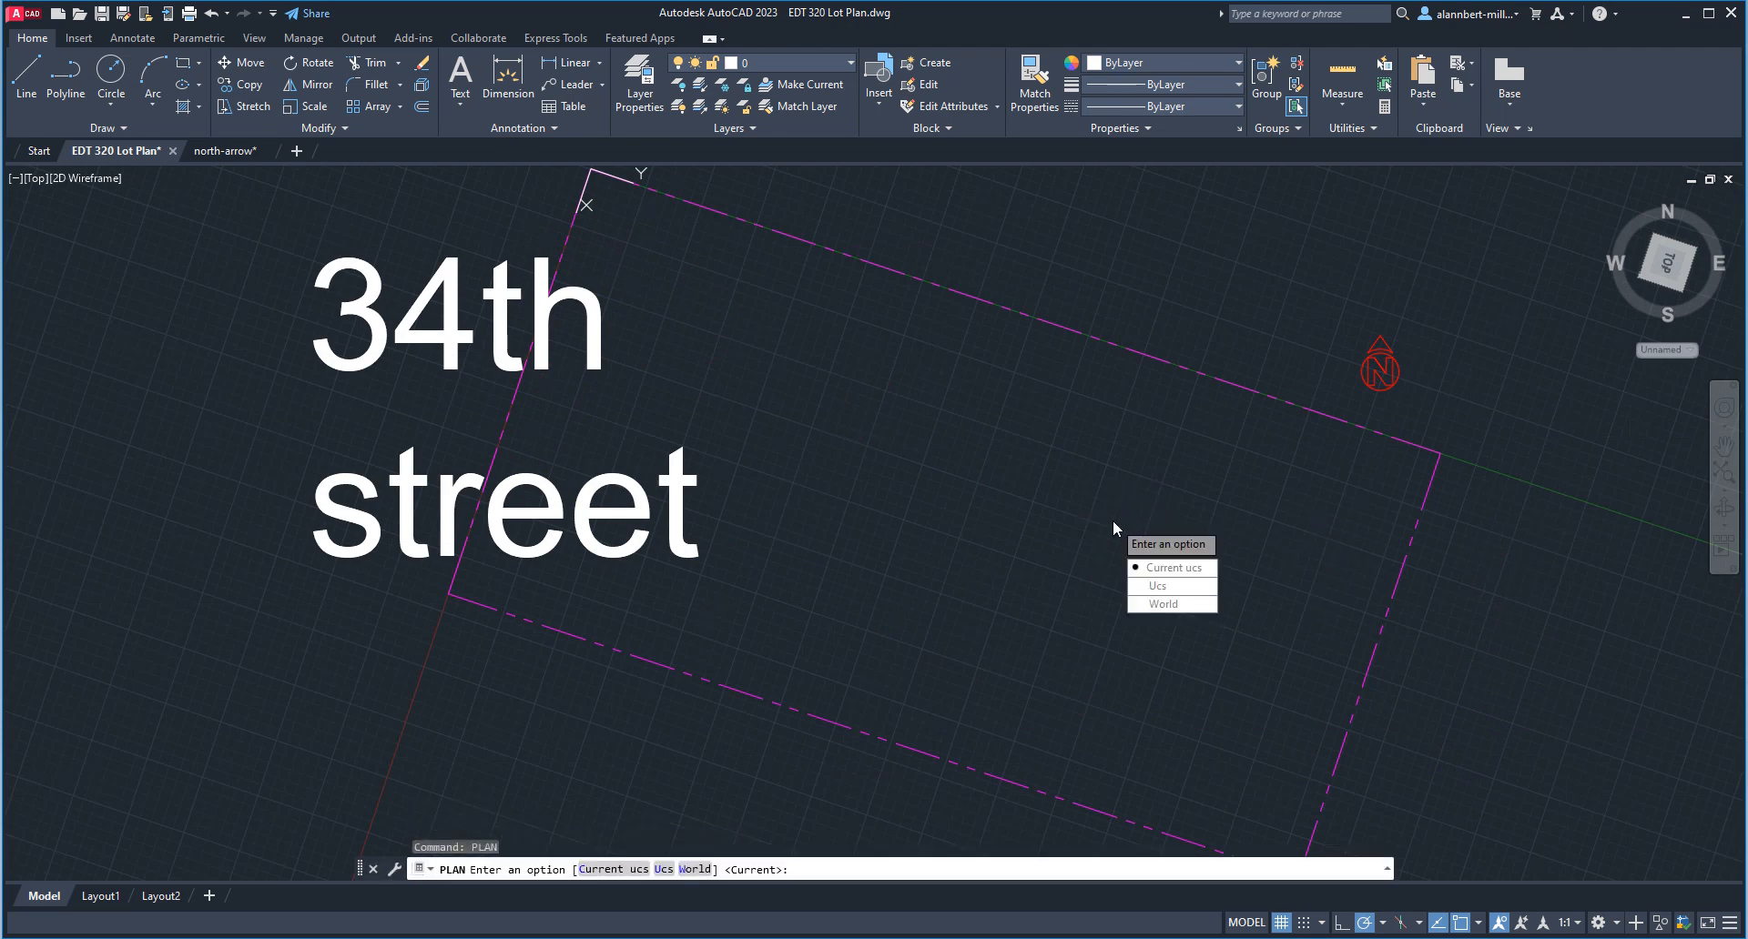
pyautogui.click(1174, 568)
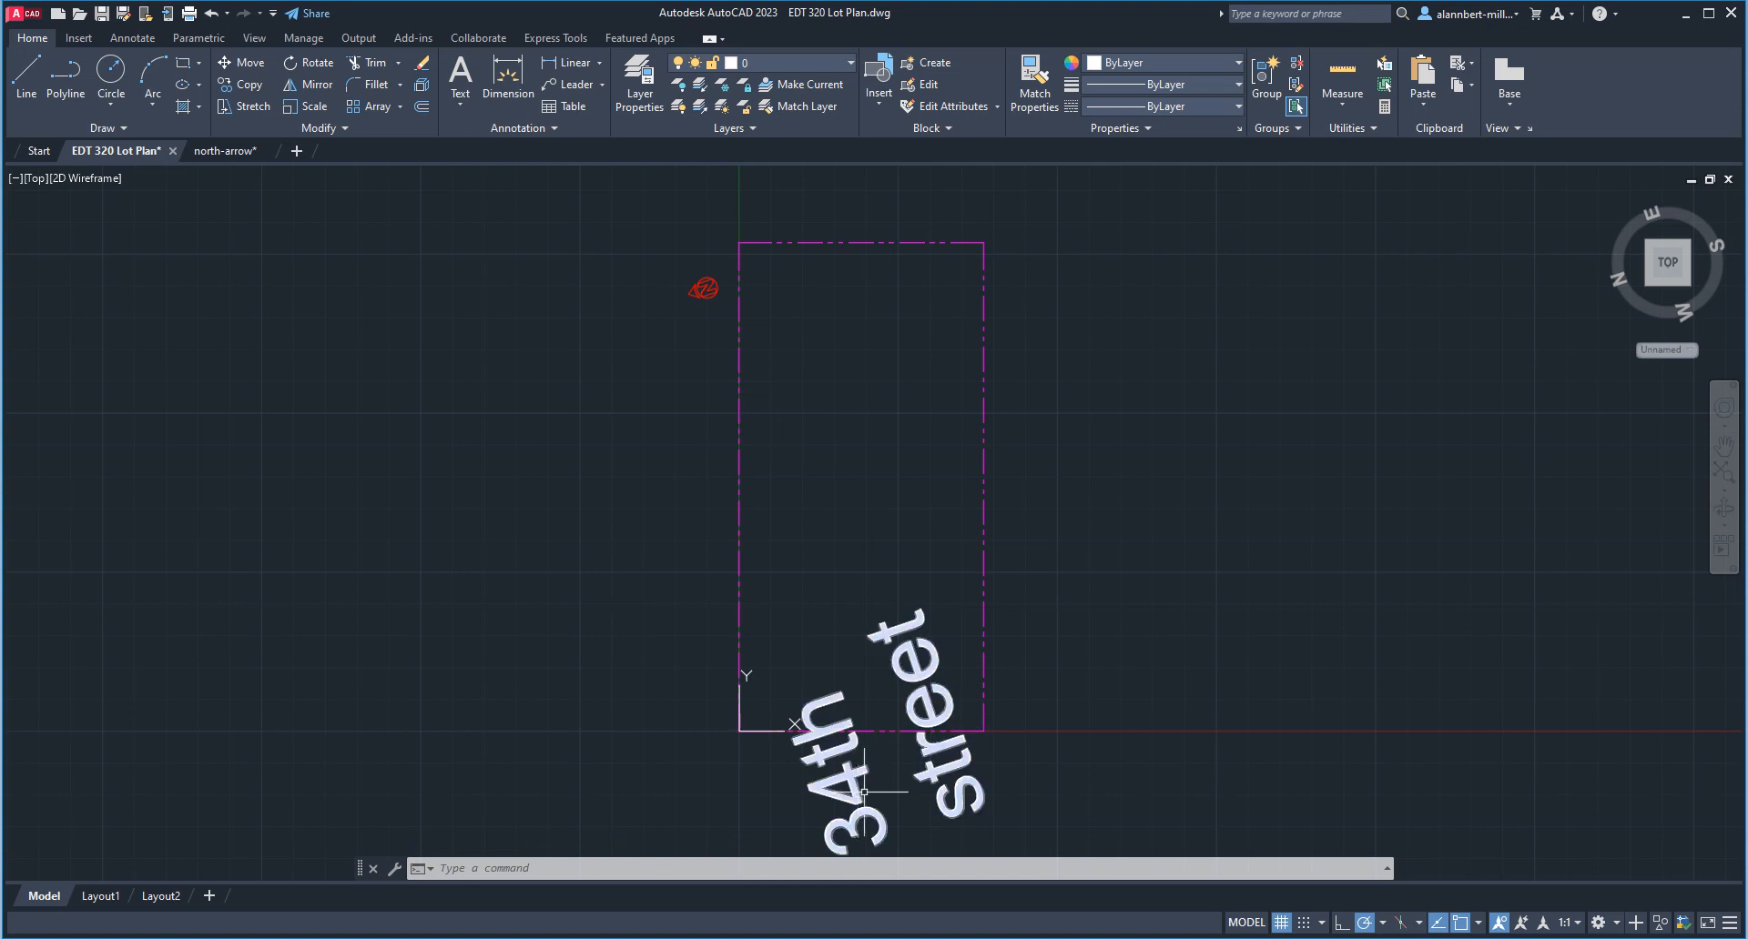
# Erase the "34th street" text label.
pyautogui.write('e')
pyautogui.press('Return')
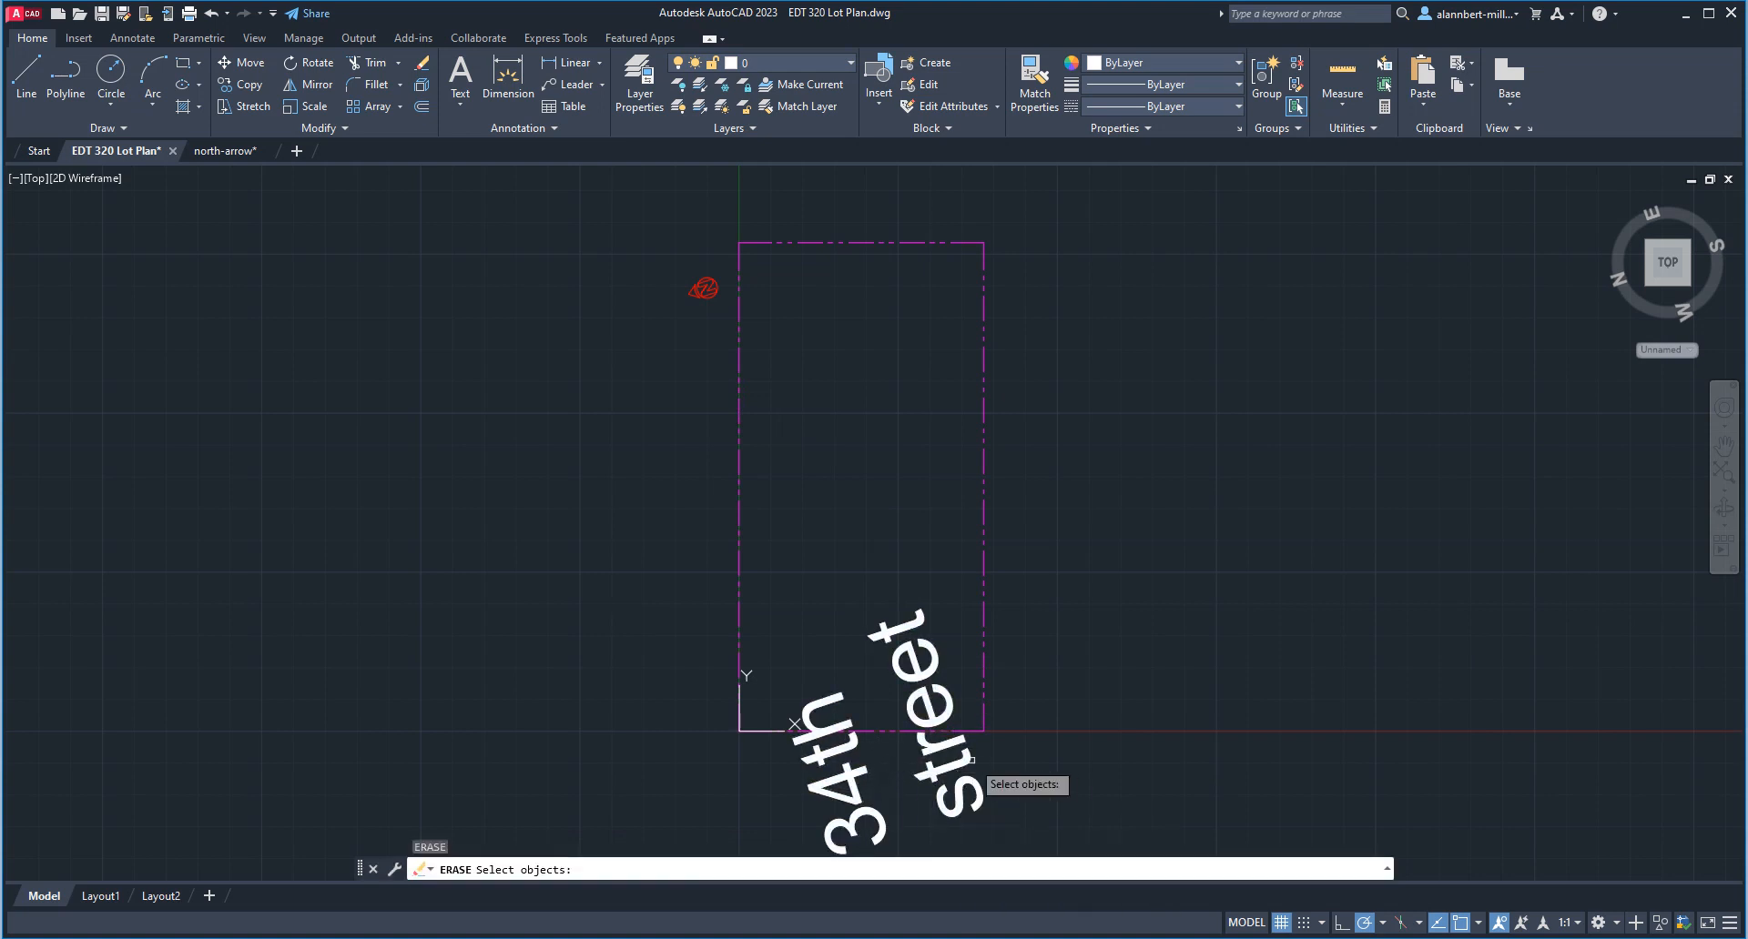
pyautogui.click(971, 759)
pyautogui.press('Return')
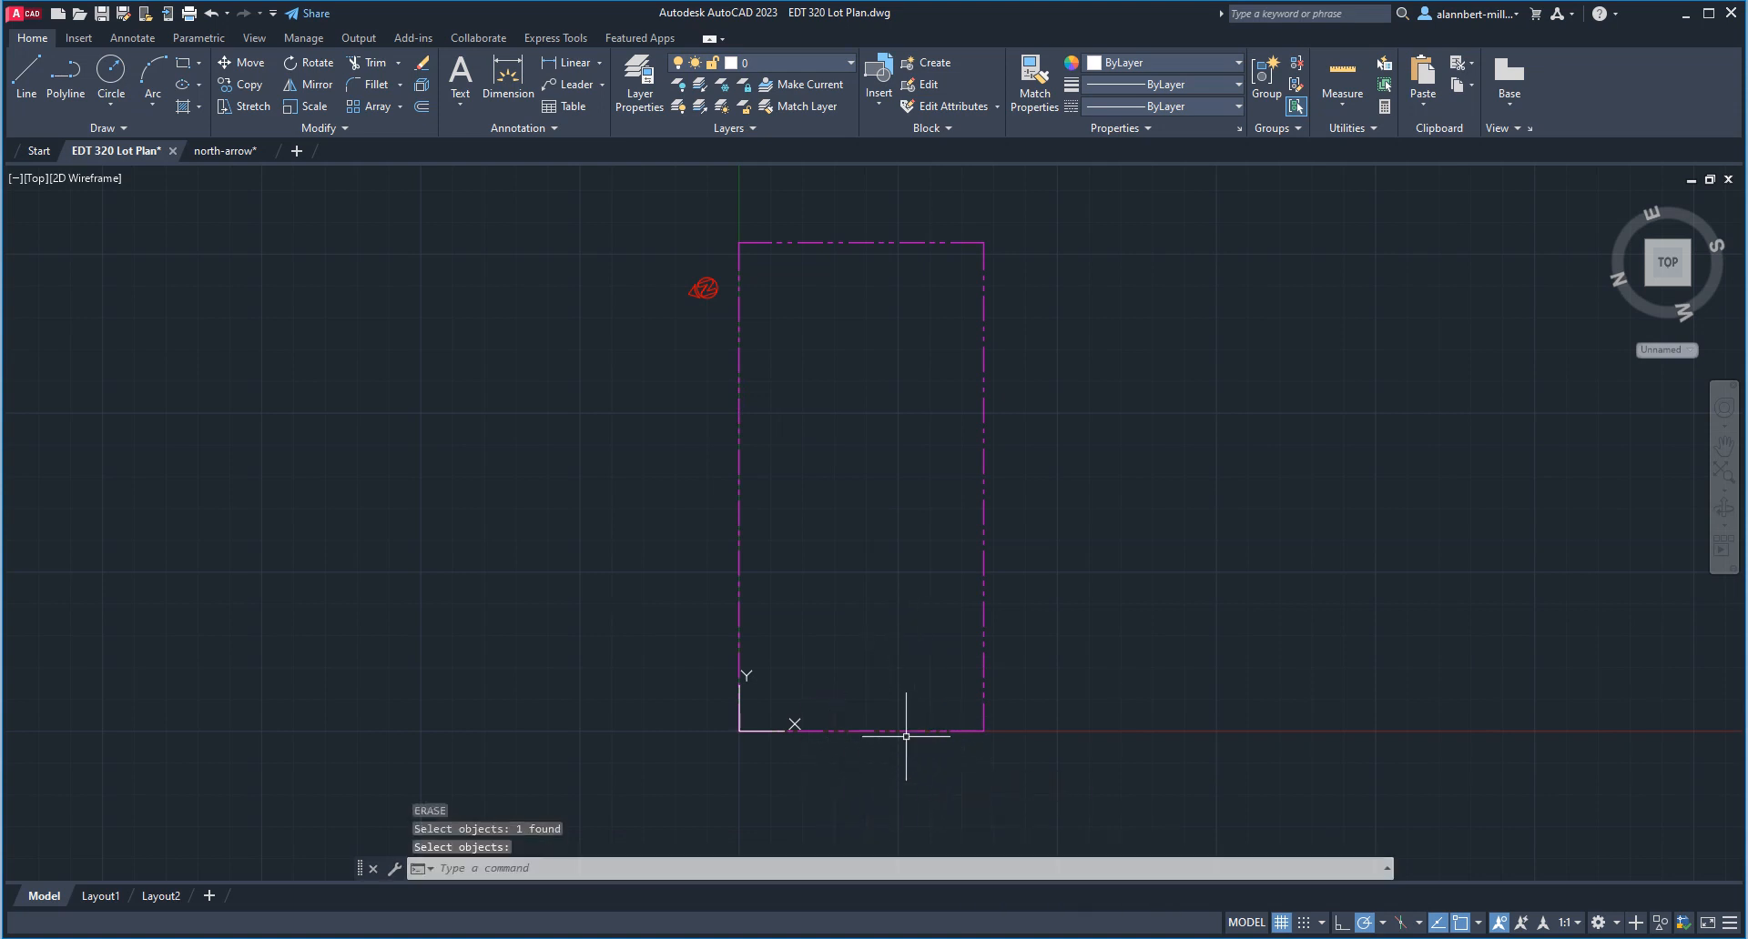
# Move the north arrow from beside the lot's upper-left corner to just outside its lower-right corner.
pyautogui.write('m')
pyautogui.press('Return')
pyautogui.click(702, 289)
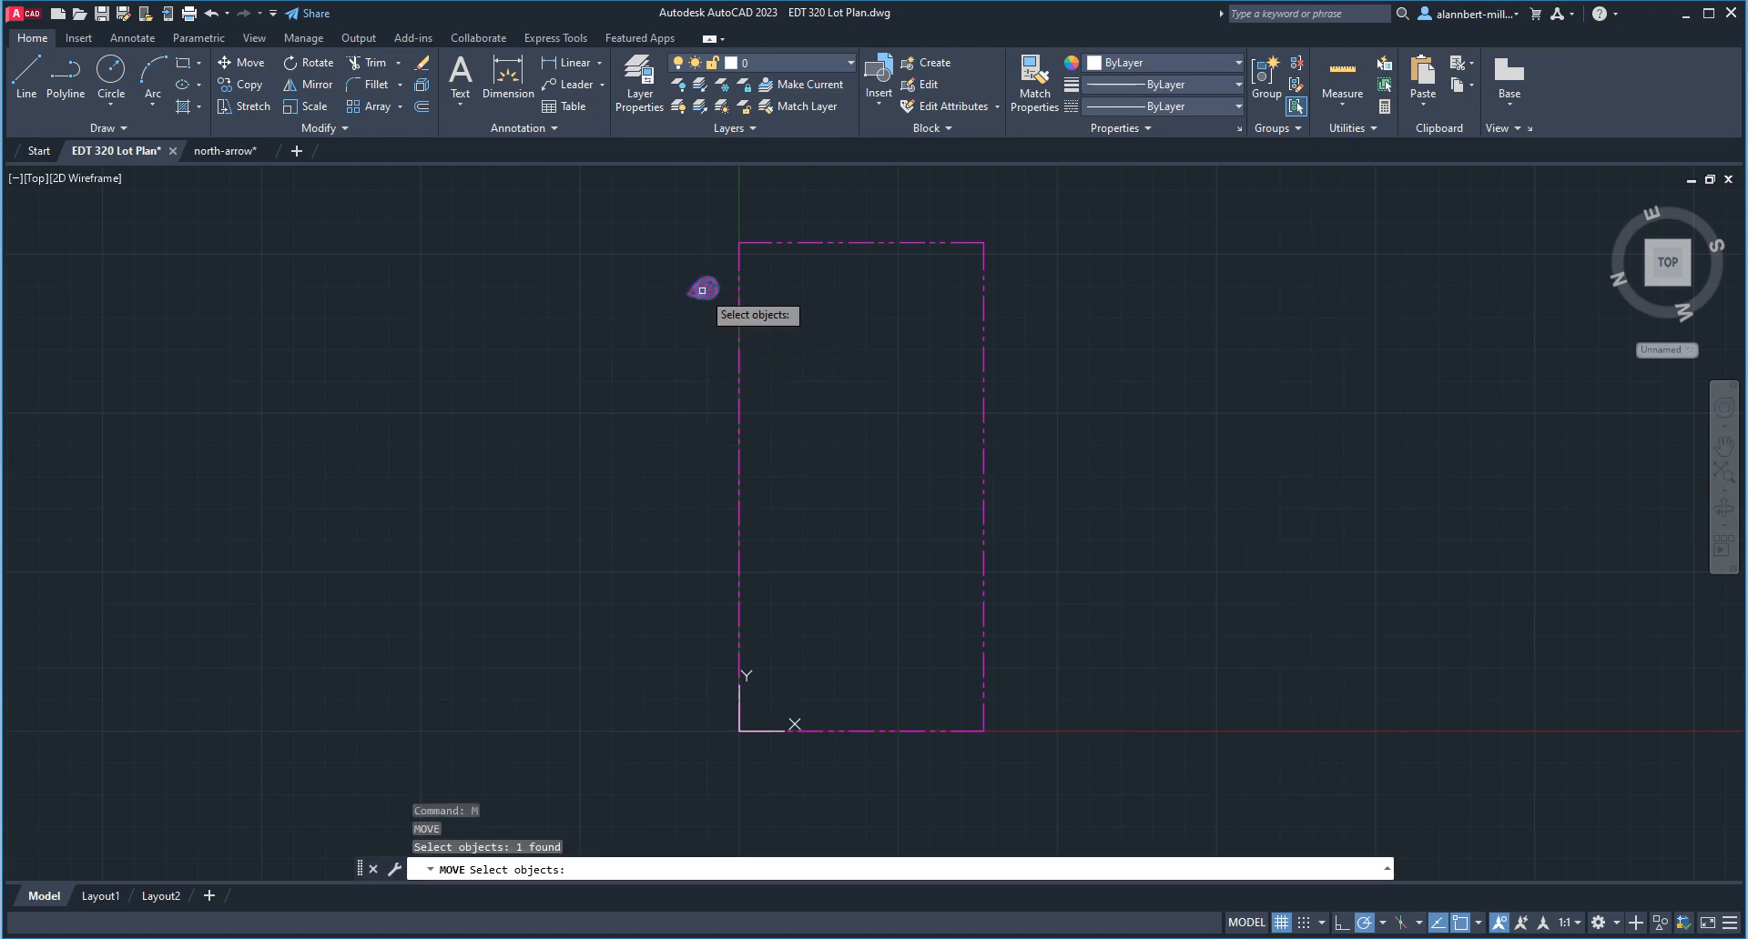
pyautogui.press('Return')
pyautogui.click(702, 290)
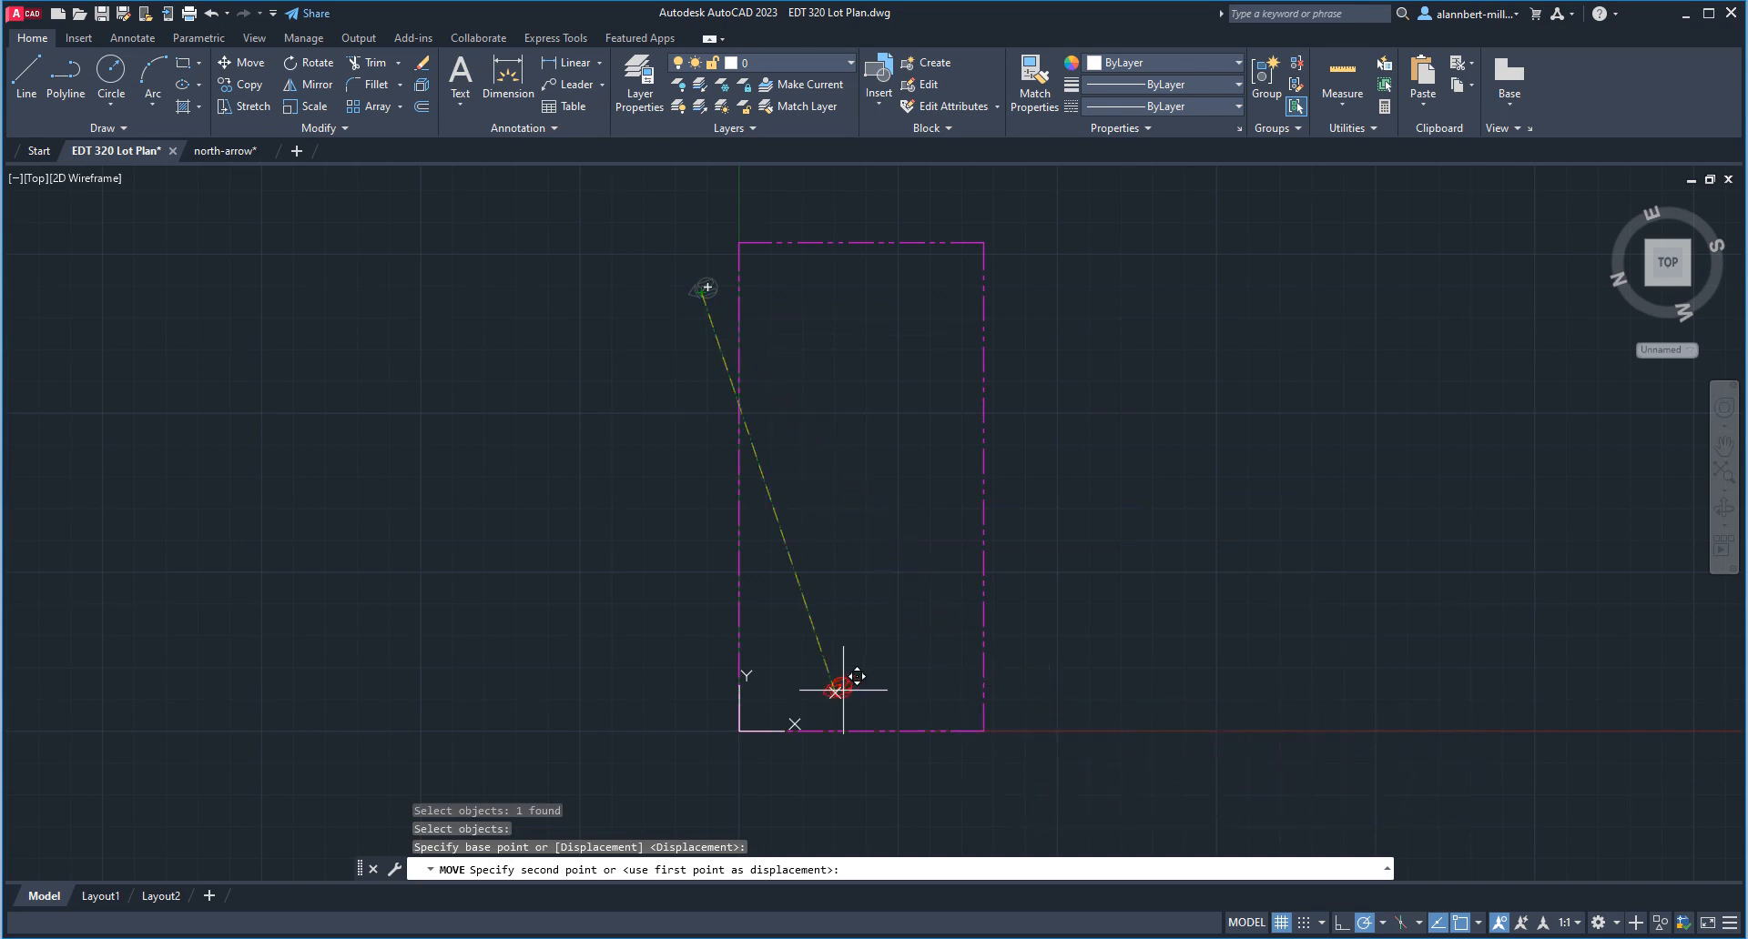
pyautogui.click(1037, 708)
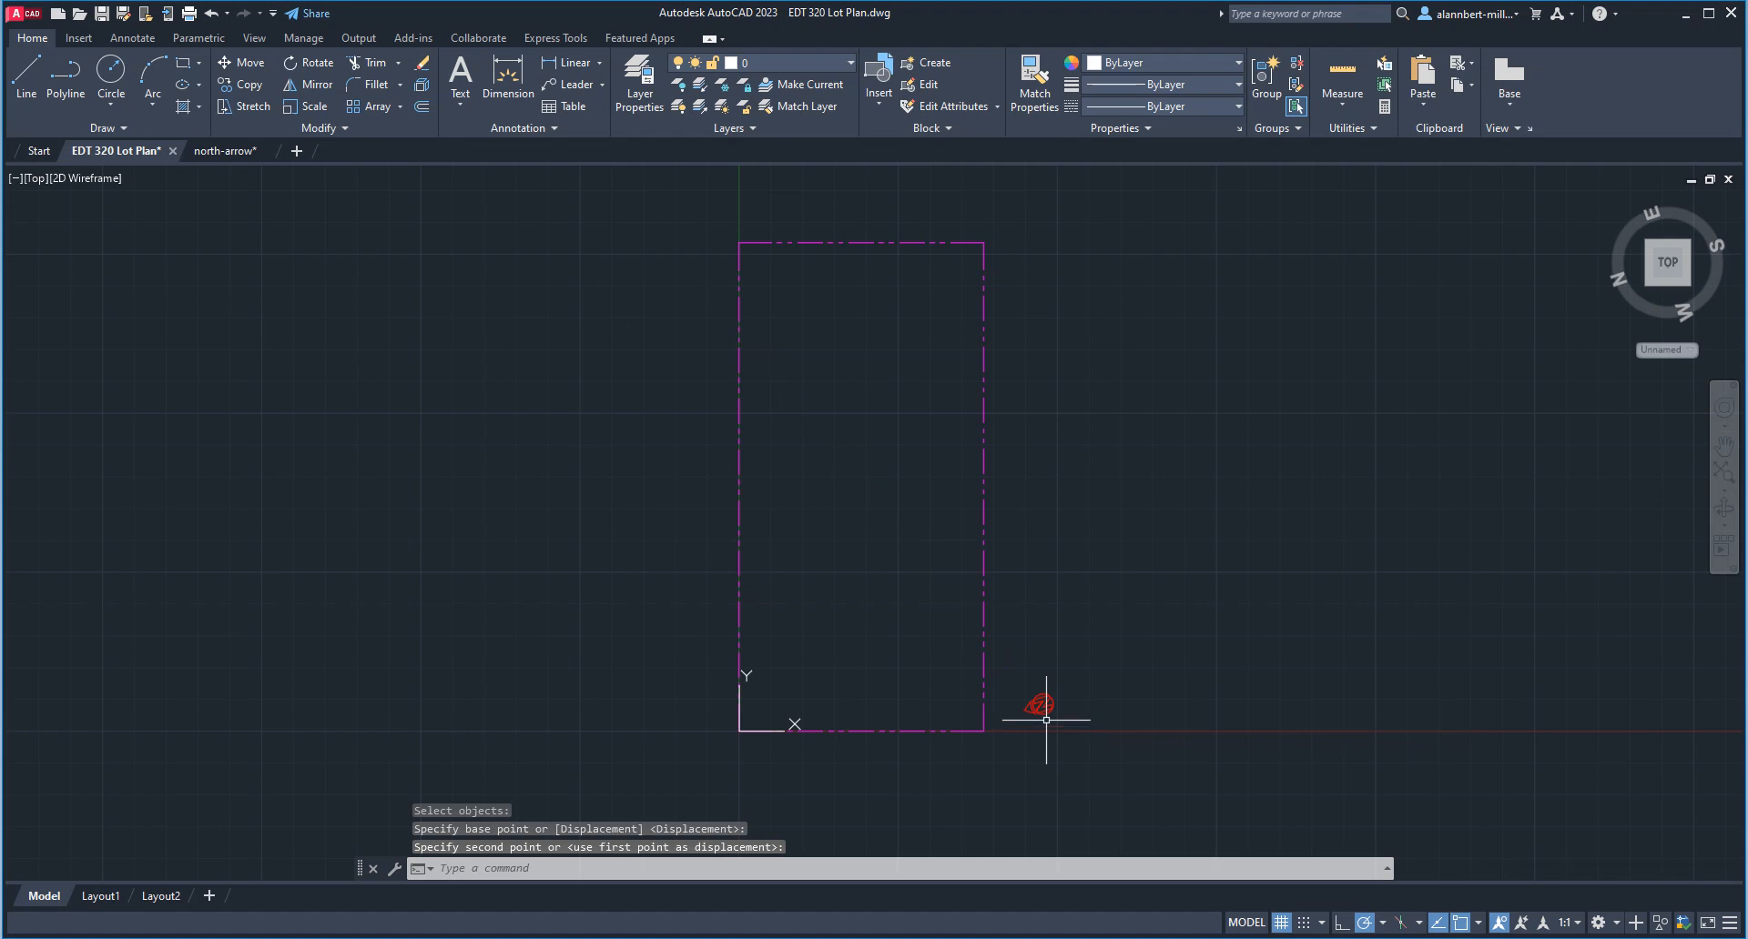
# Scale the north arrow by a factor of 2 about its tip.
pyautogui.write('s')
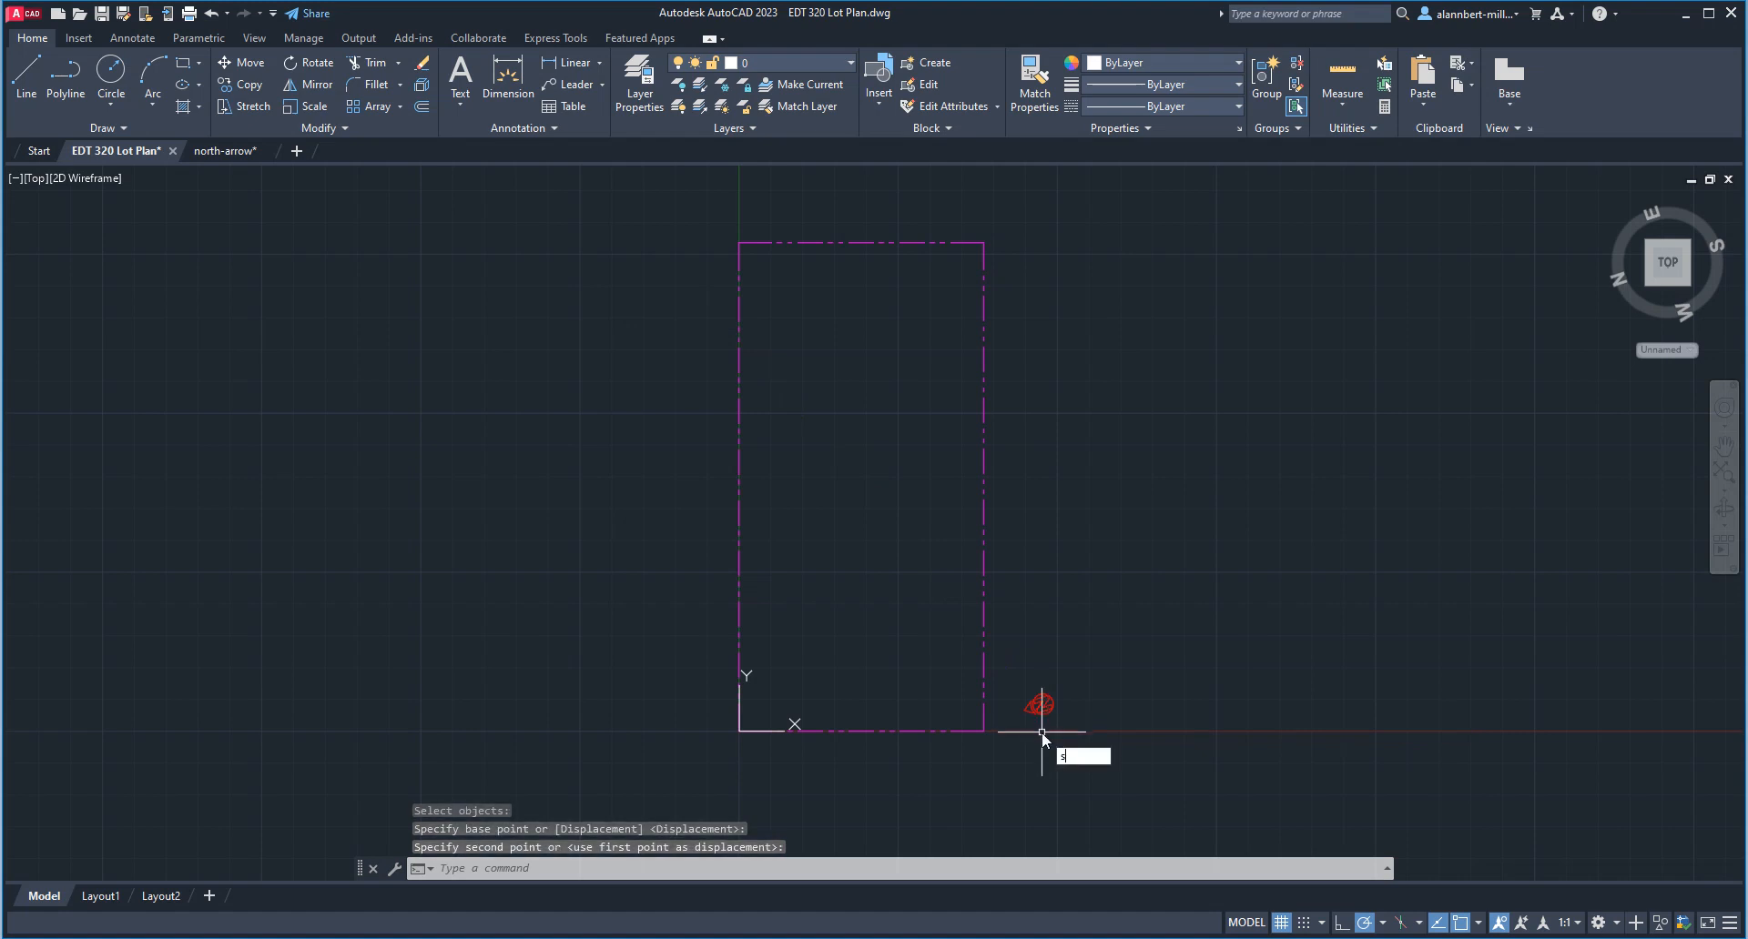
pyautogui.write('cale')
pyautogui.press('Return')
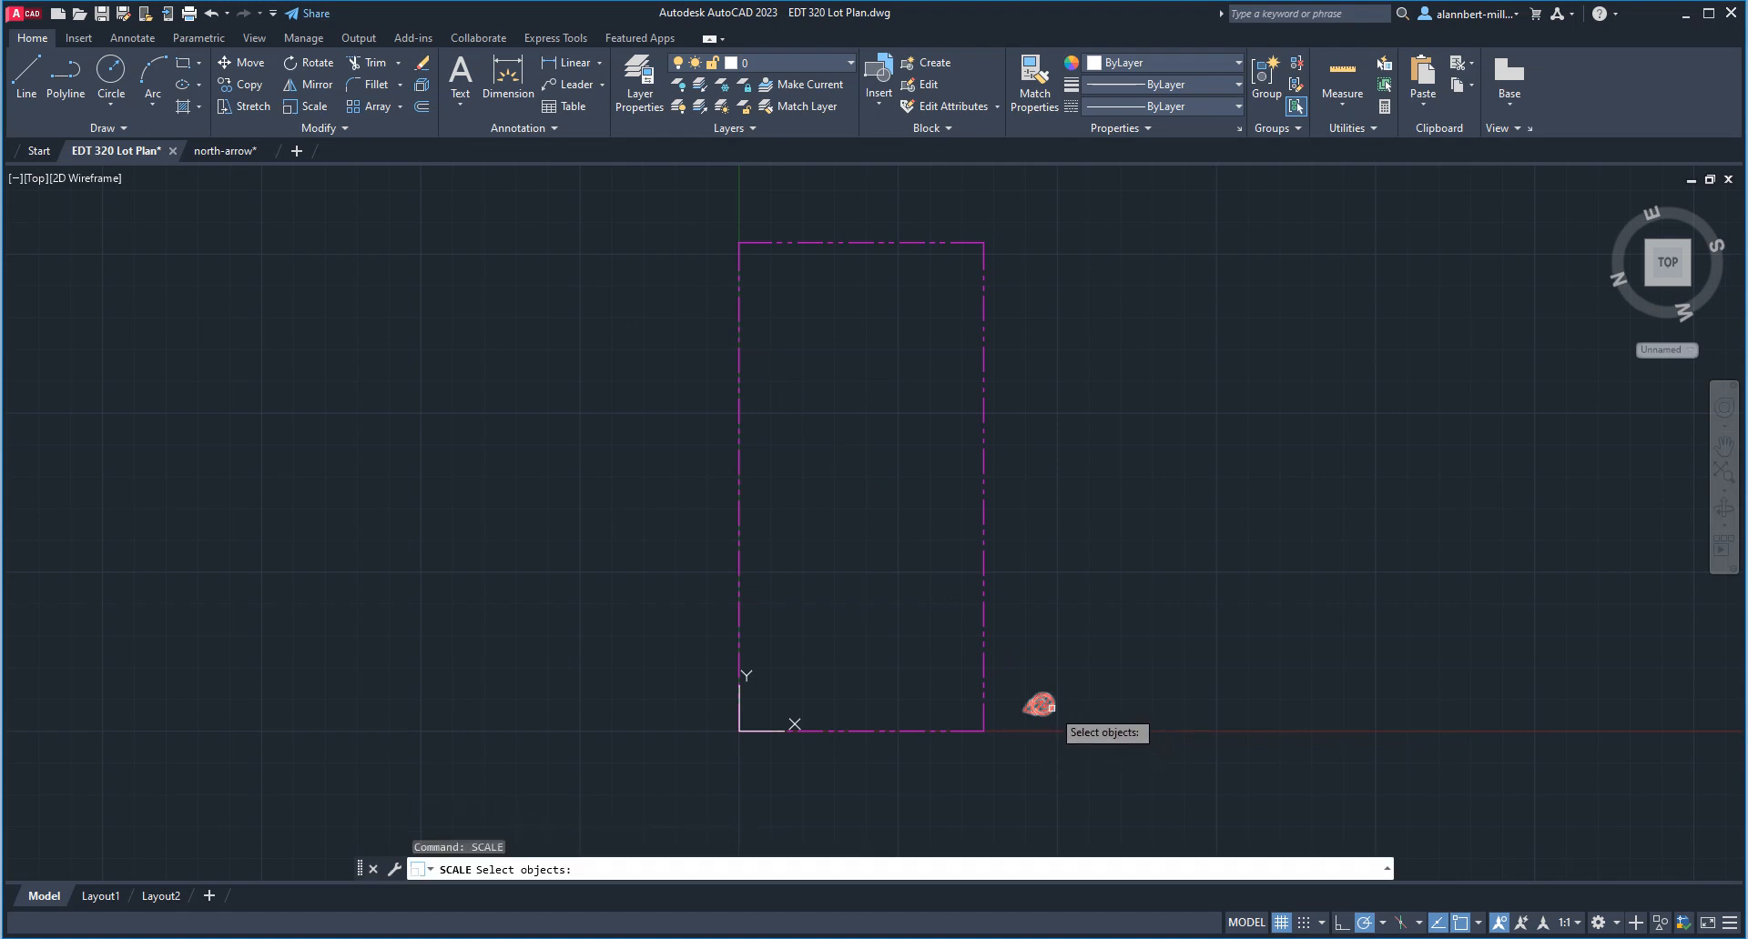
pyautogui.click(1052, 707)
pyautogui.press('Return')
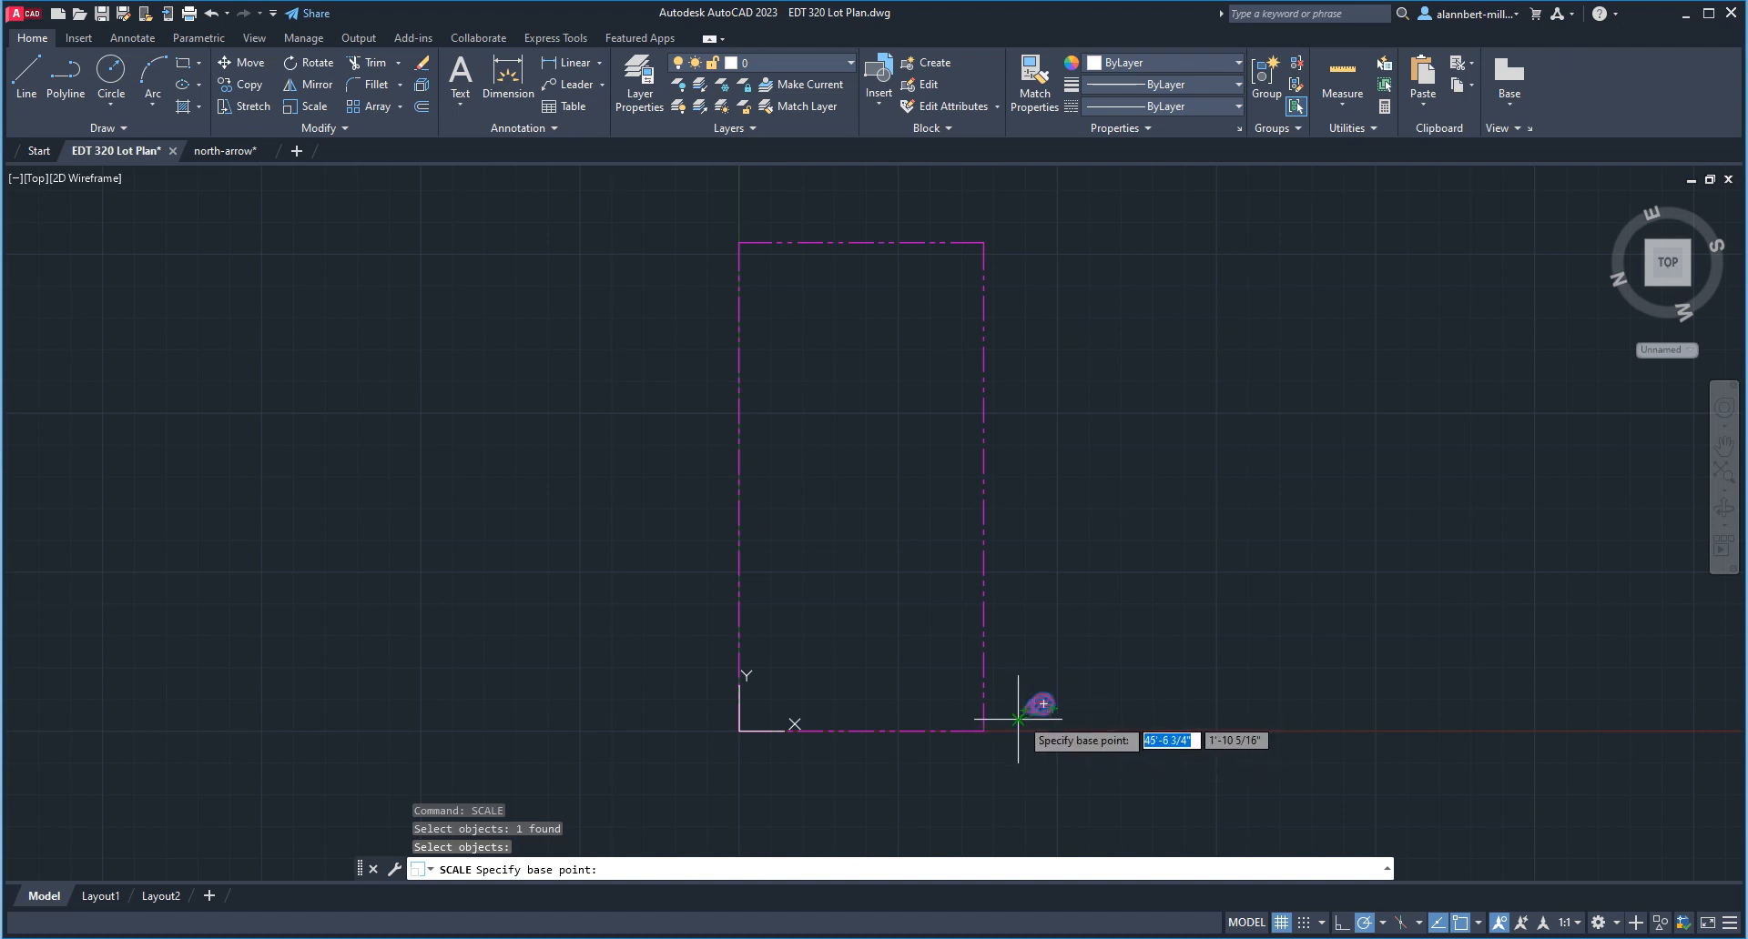
pyautogui.click(1025, 710)
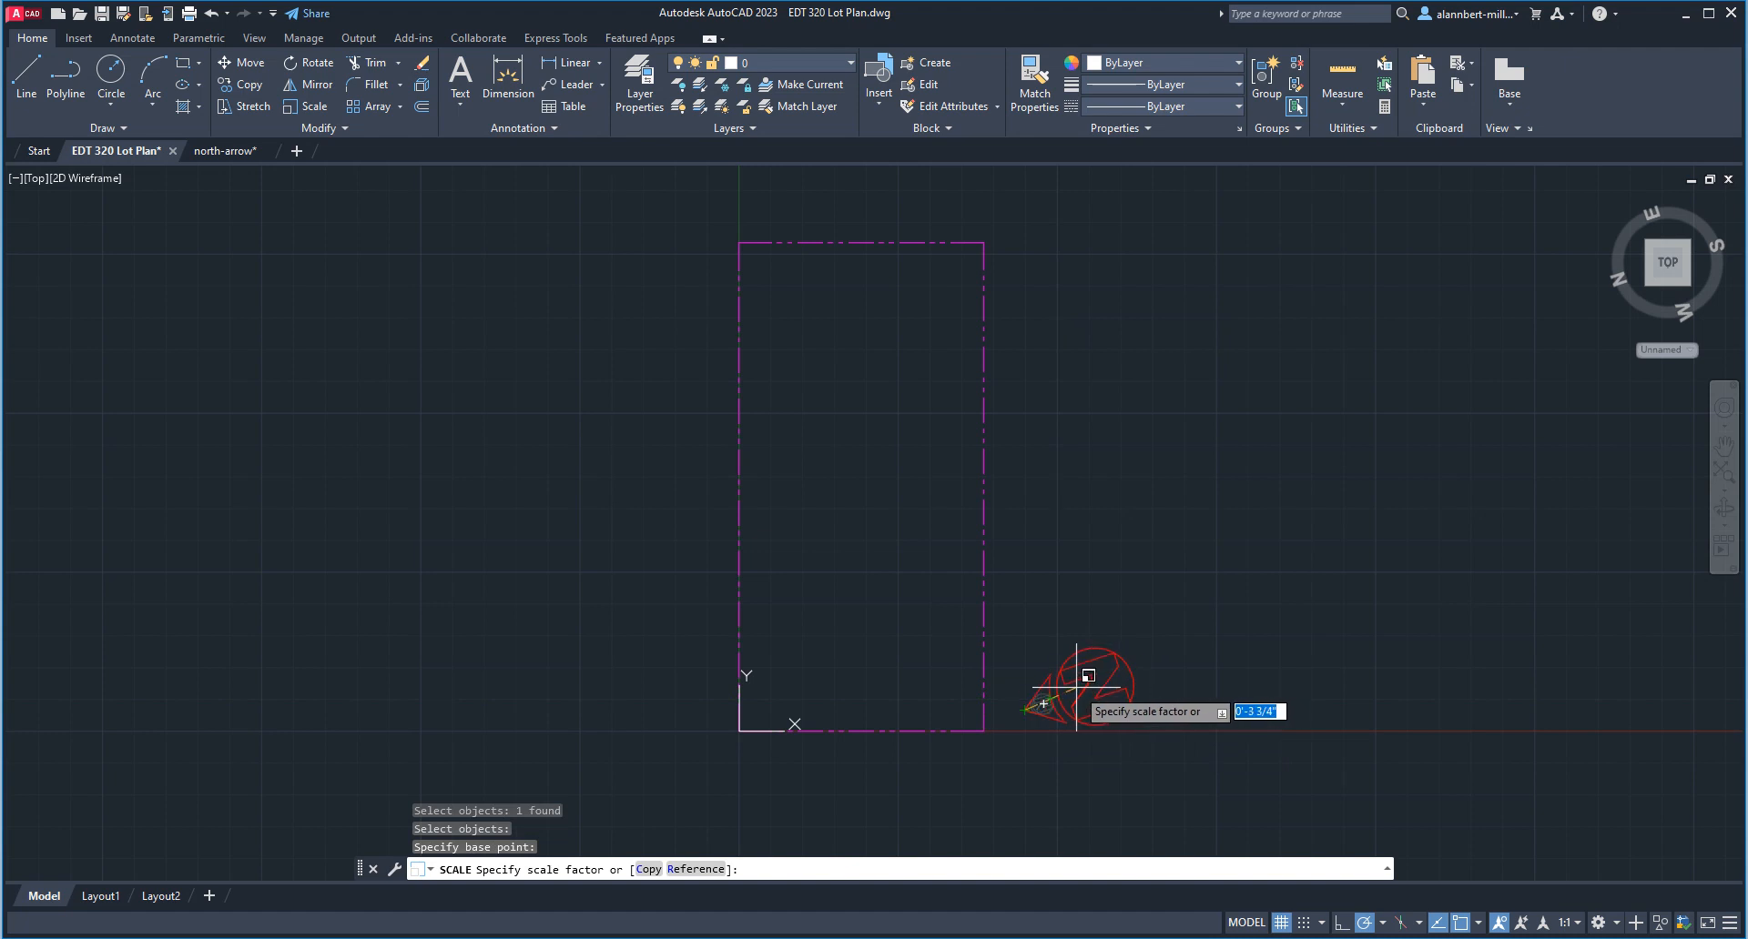
pyautogui.press('BackSpace')
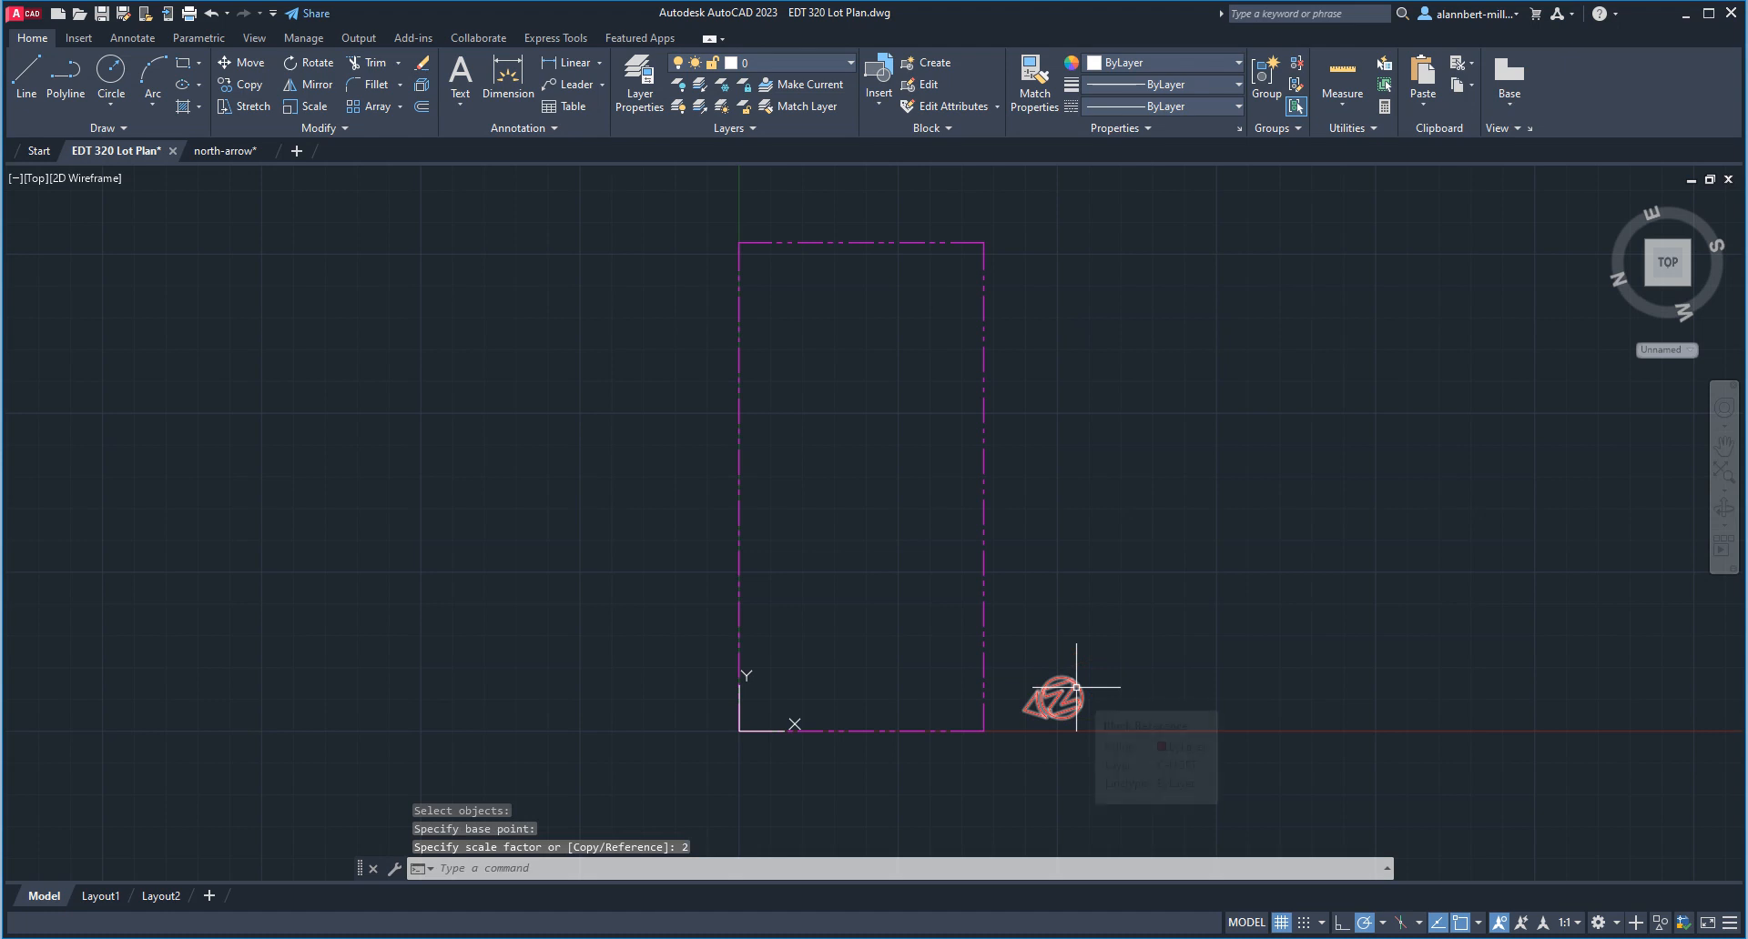